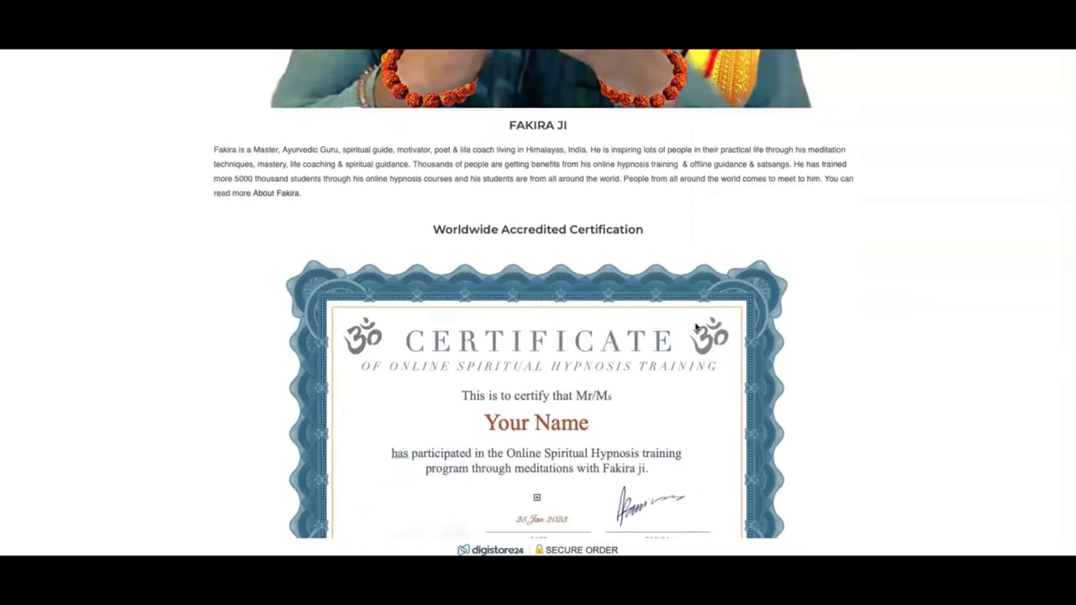
Review the Online Hypnosis Training sales page, including the certificate, offer, student testimonials and course introduction.
scroll(696, 327, "down", 8)
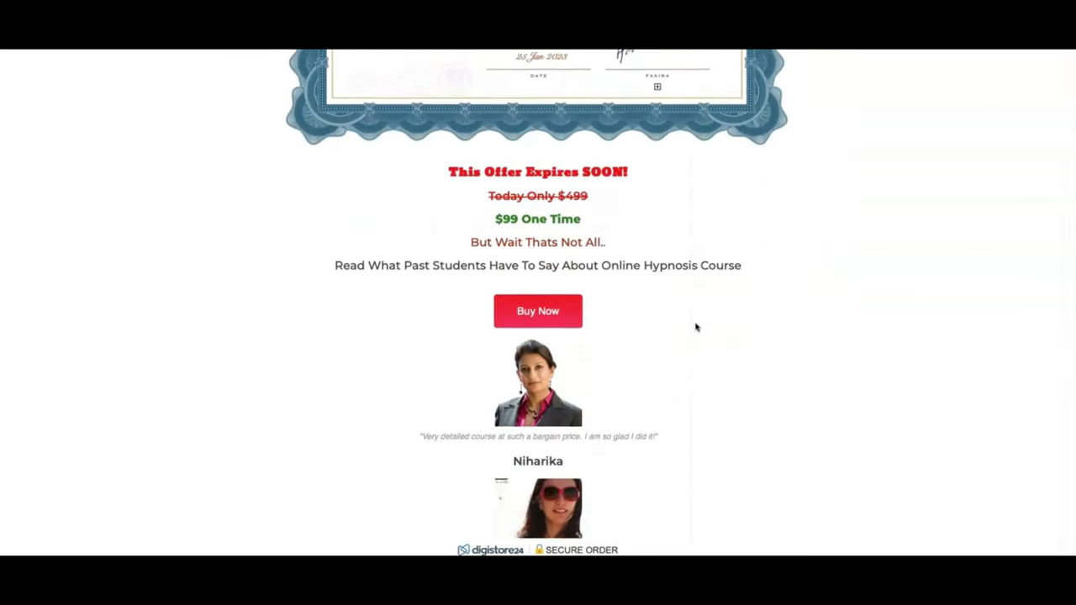
scroll(696, 327, "down", 8)
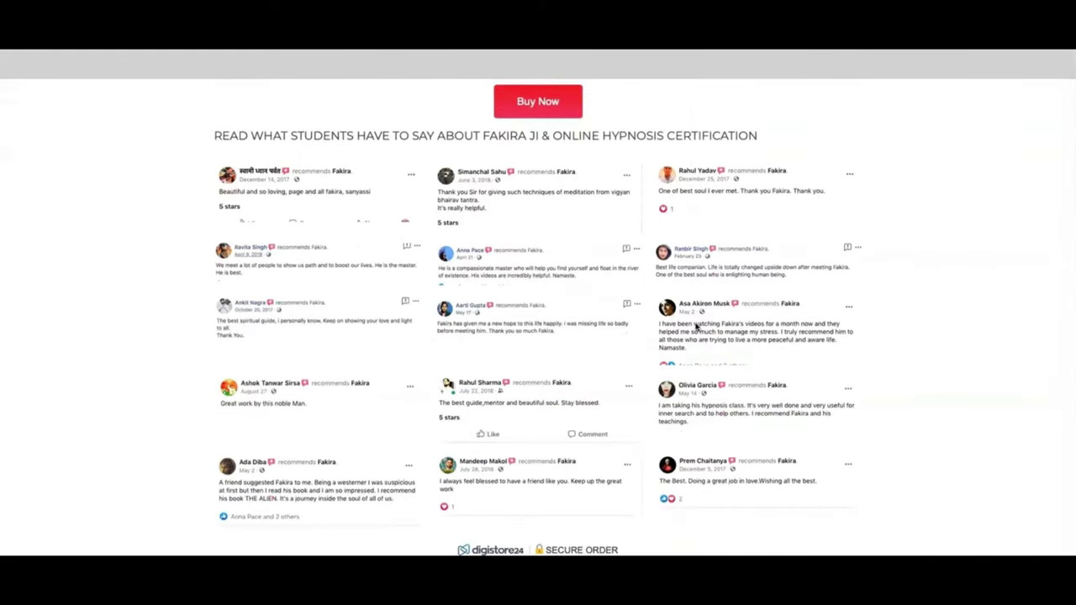
scroll(696, 327, "up", 15)
scroll(696, 327, "up", 10)
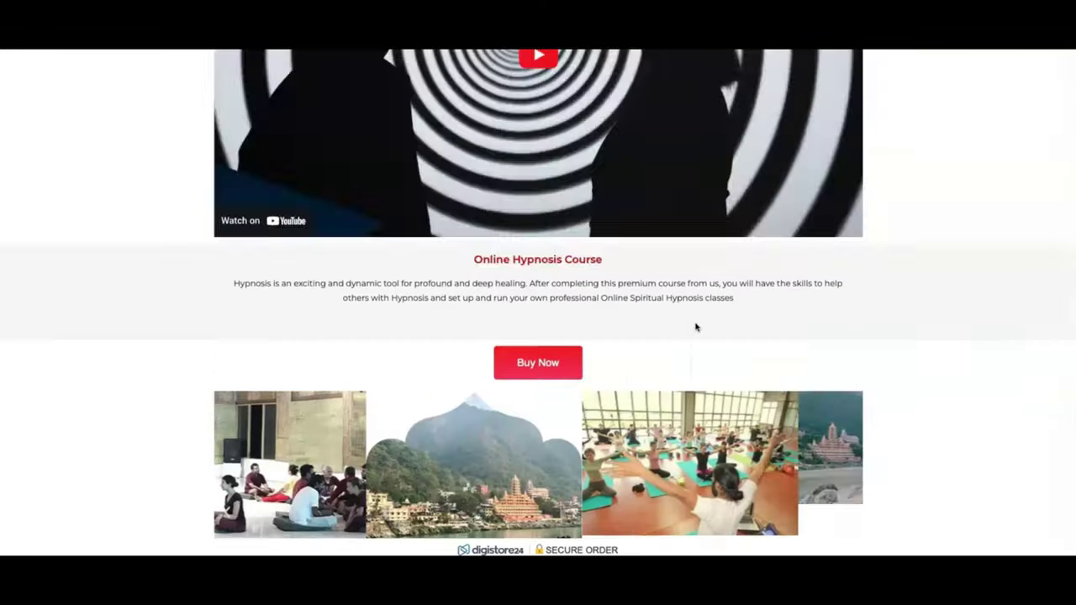
scroll(830, 243, "up", 5)
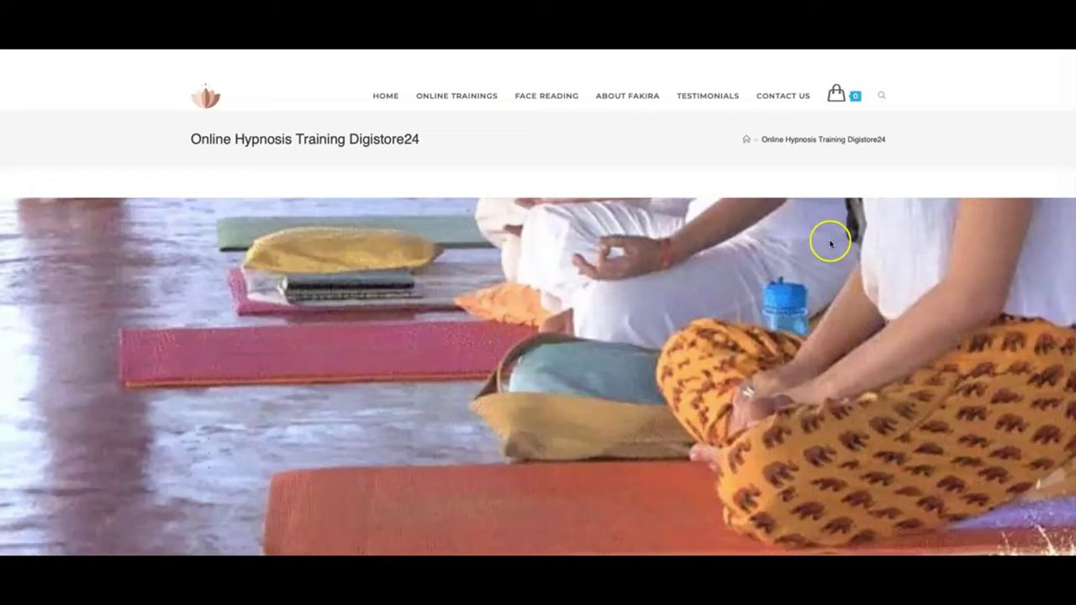
mouse_move(836, 61)
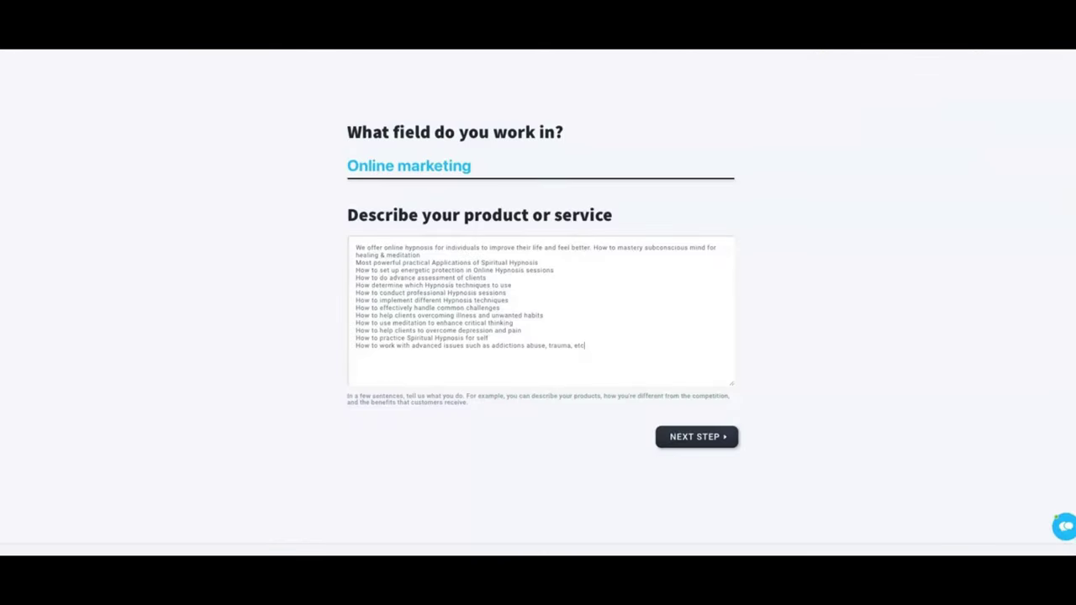
Submit the online hypnosis product description and exclude the signup form from the landing page, keeping the contact form, list and video elements.
left_click(697, 355)
left_click(696, 438)
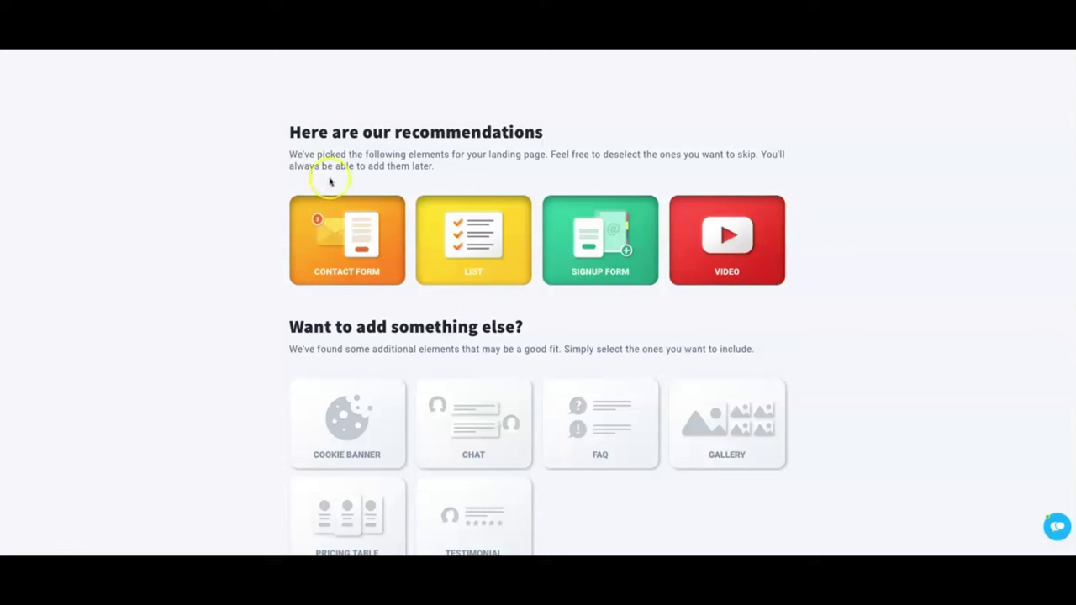
left_click(356, 244)
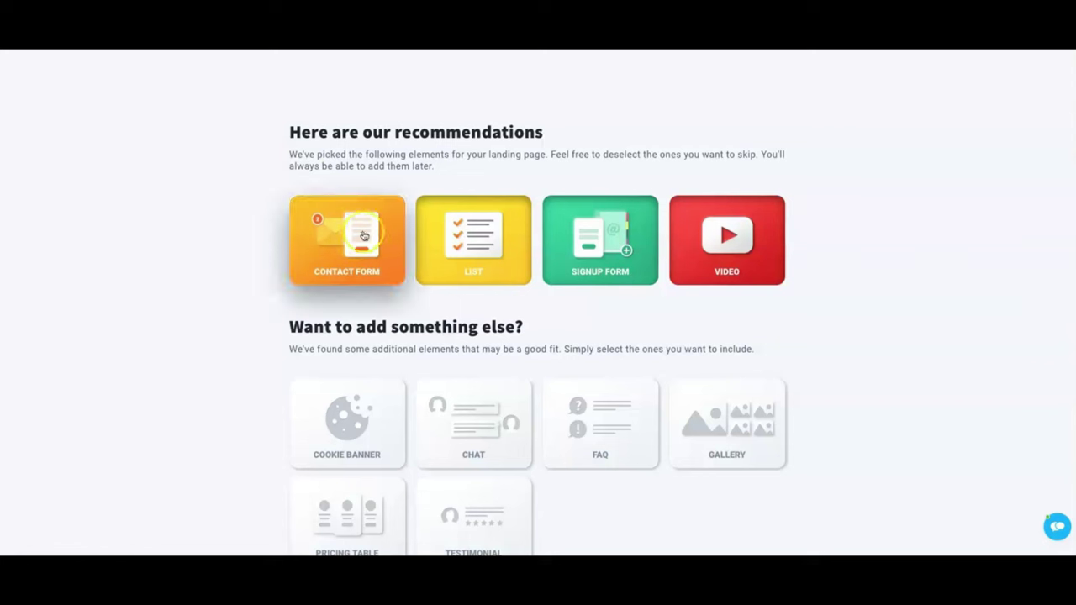
left_click(468, 259)
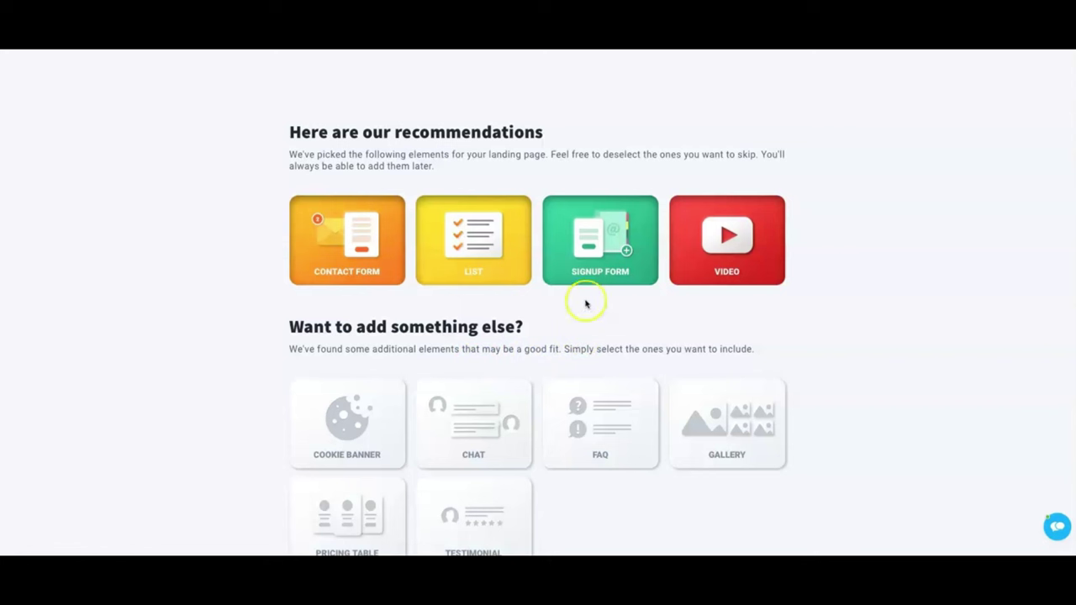
left_click(594, 241)
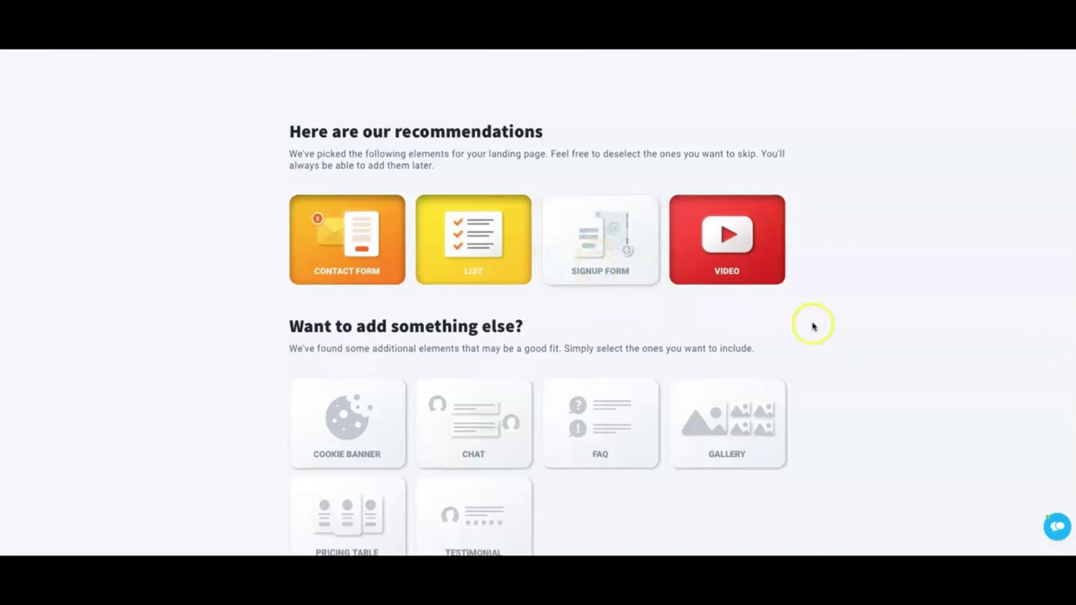
scroll(813, 326, "down", 1)
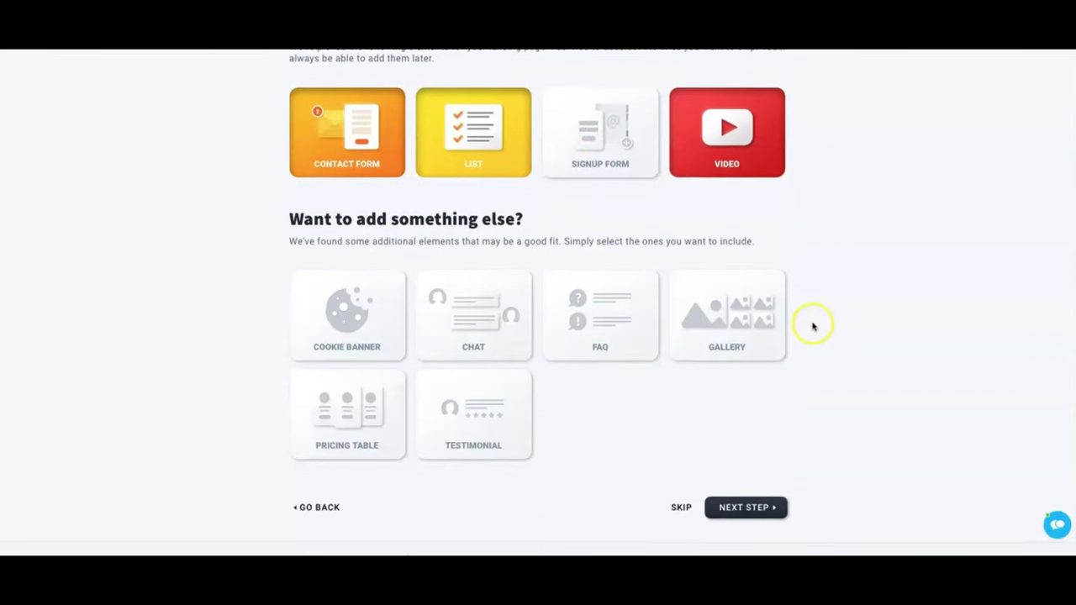
left_click(747, 510)
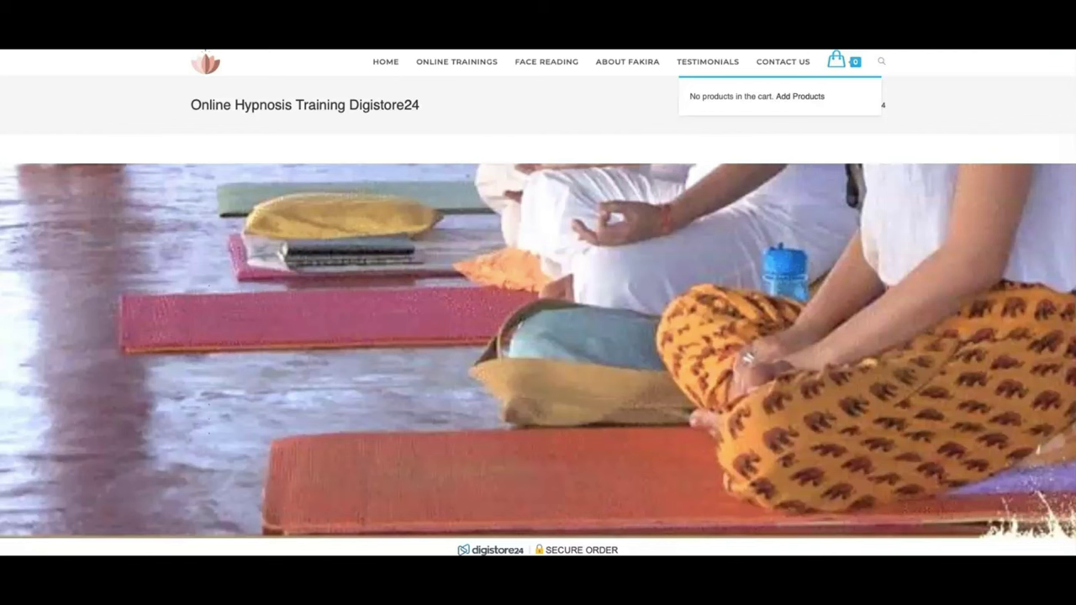
Import styles for custom colour themes from the sales page at fakira.org/online-hypnosis-training-digistore24/.
key("super+l")
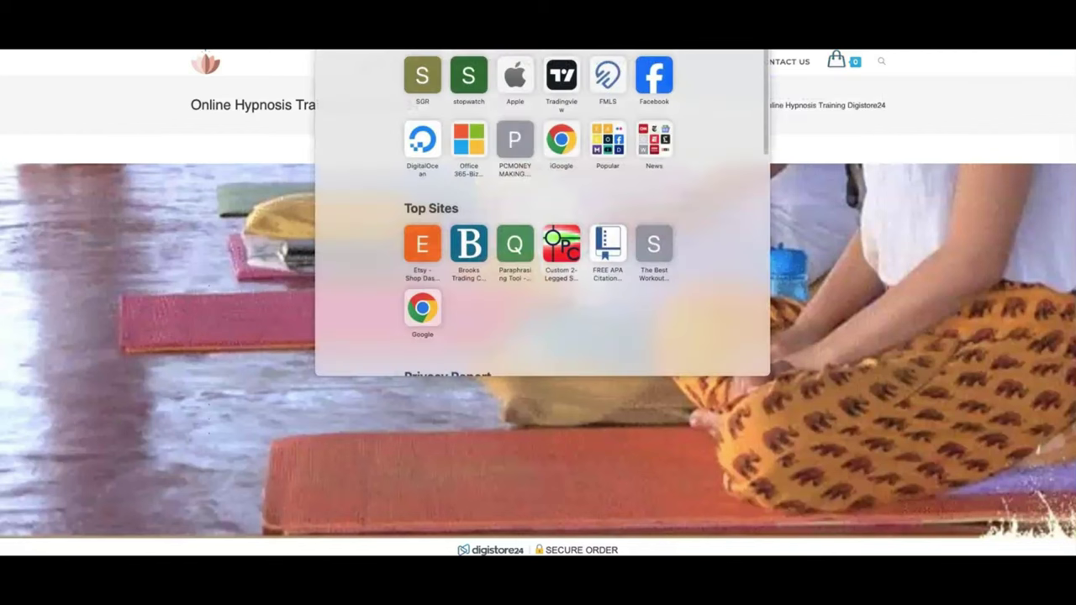
left_click(843, 104)
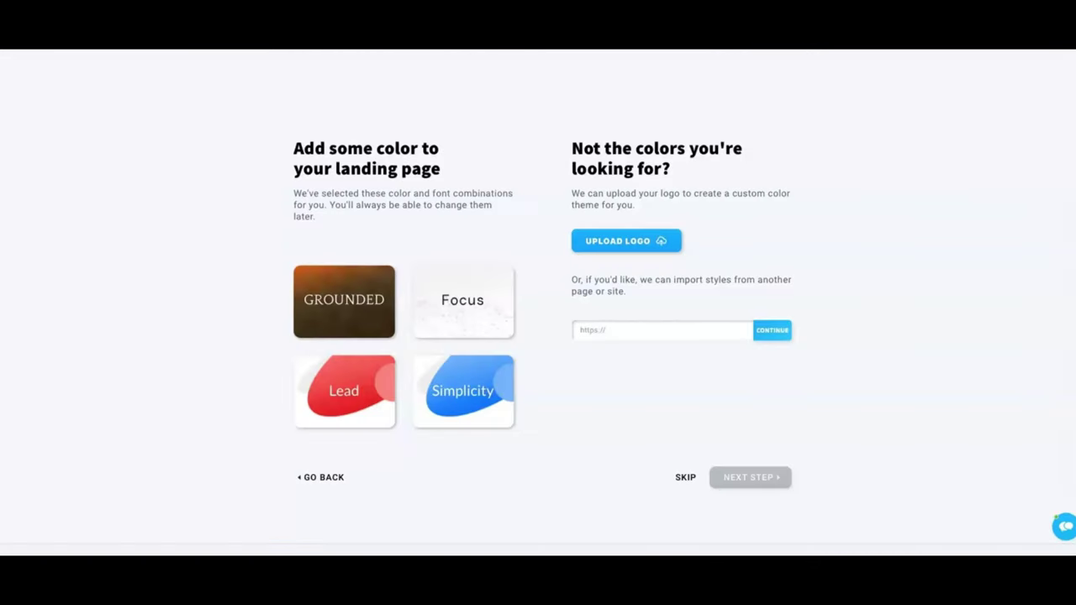
left_click(599, 335)
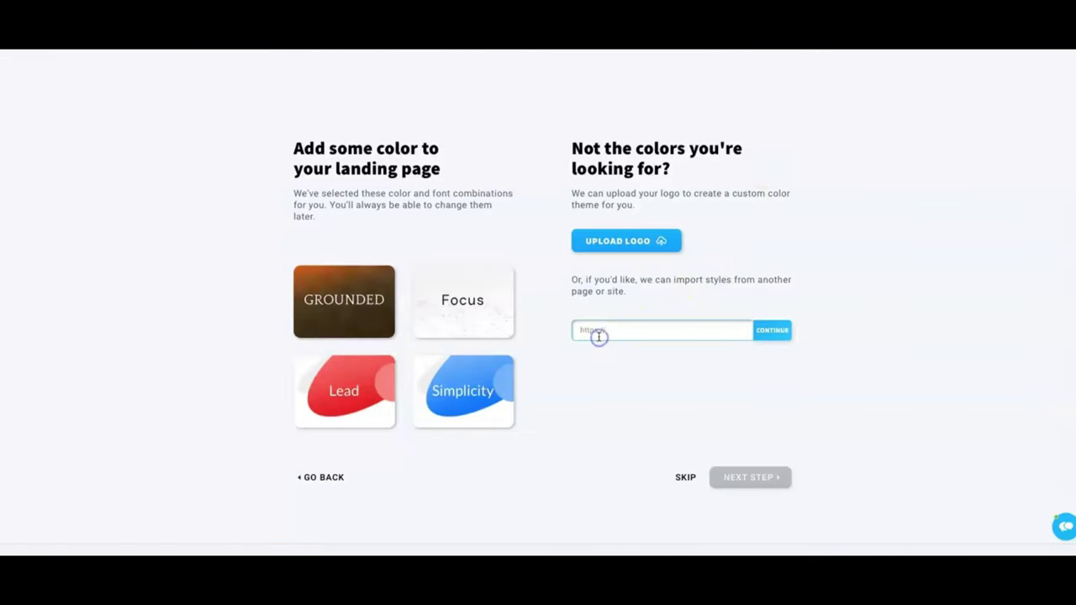
type("fakira.org/online-hypnosis-training-digistore24/")
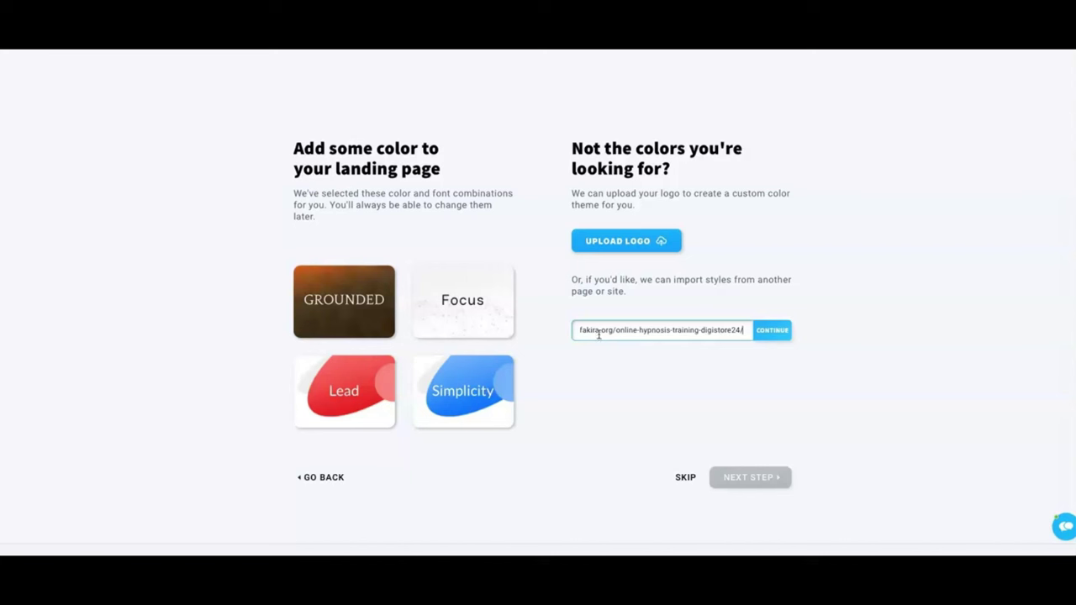
left_click(605, 242)
left_click(770, 334)
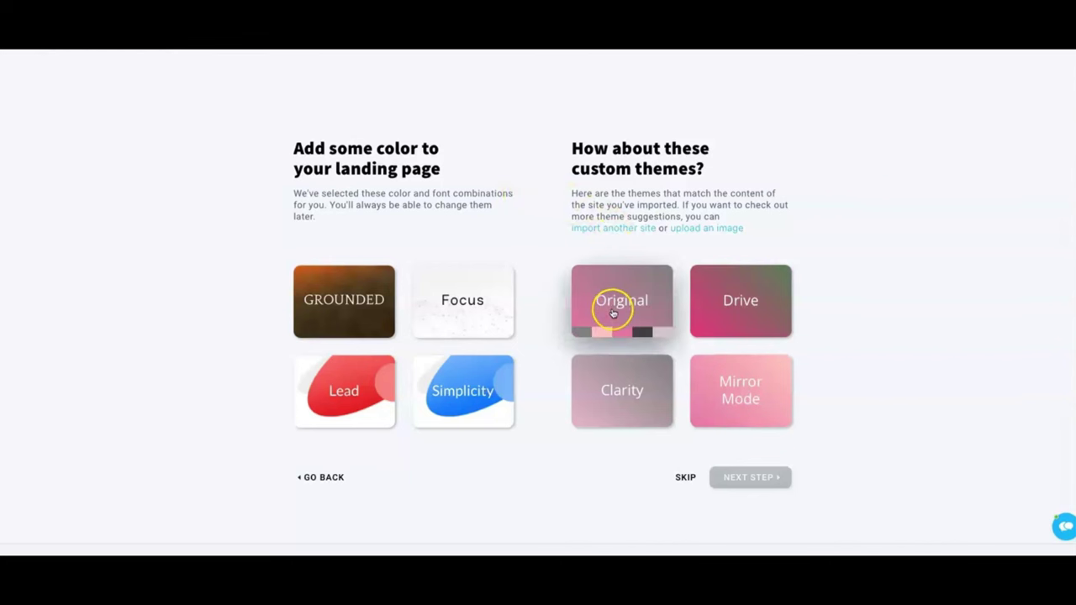
Apply the Mirror Mode custom theme to the landing page and skip the company details.
left_click(730, 374)
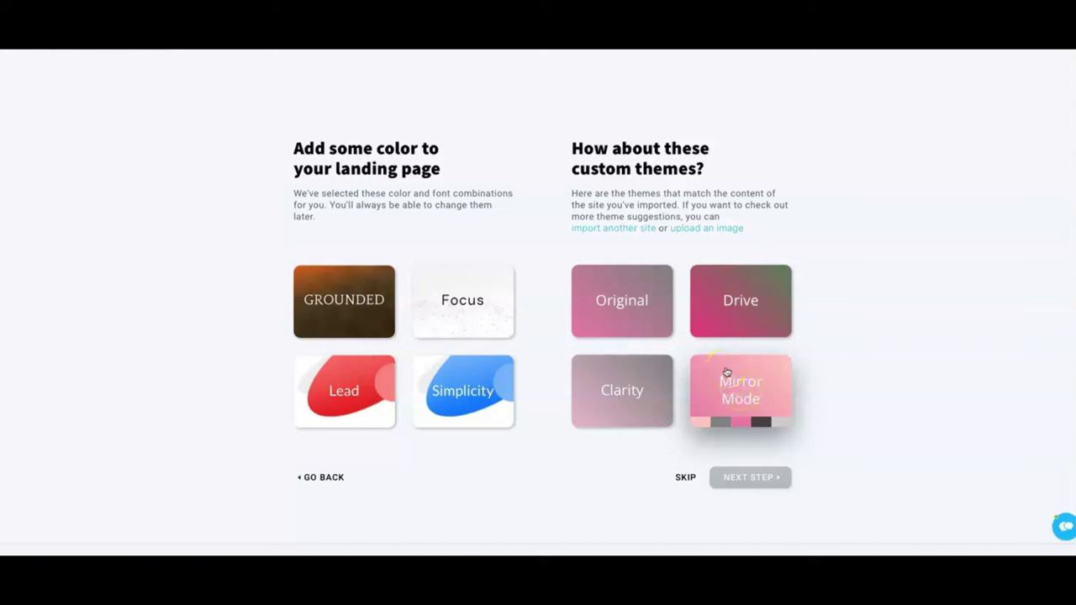
left_click(738, 305)
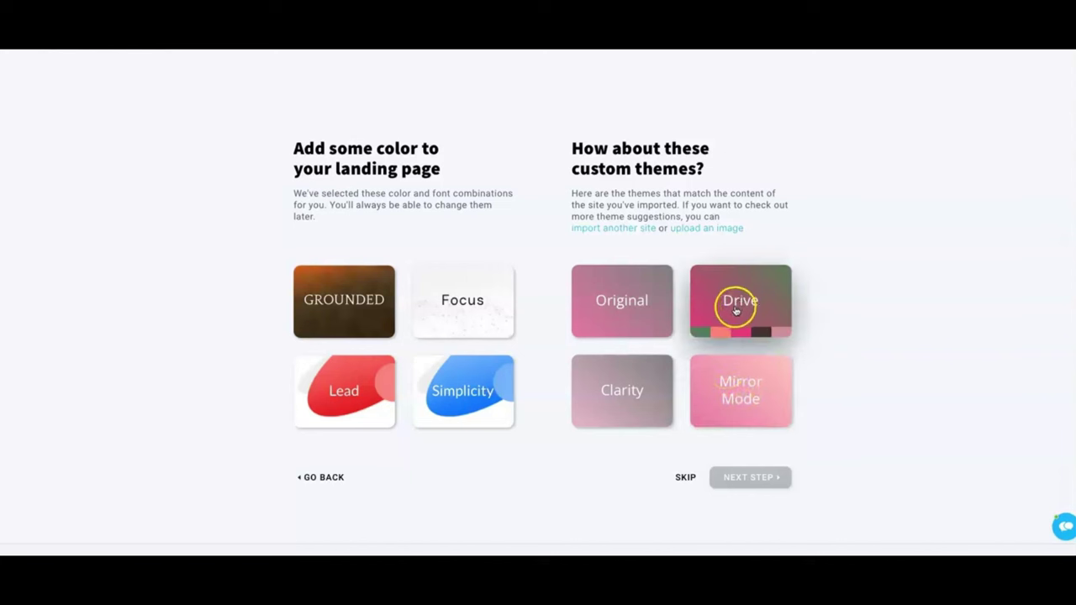
left_click(732, 382)
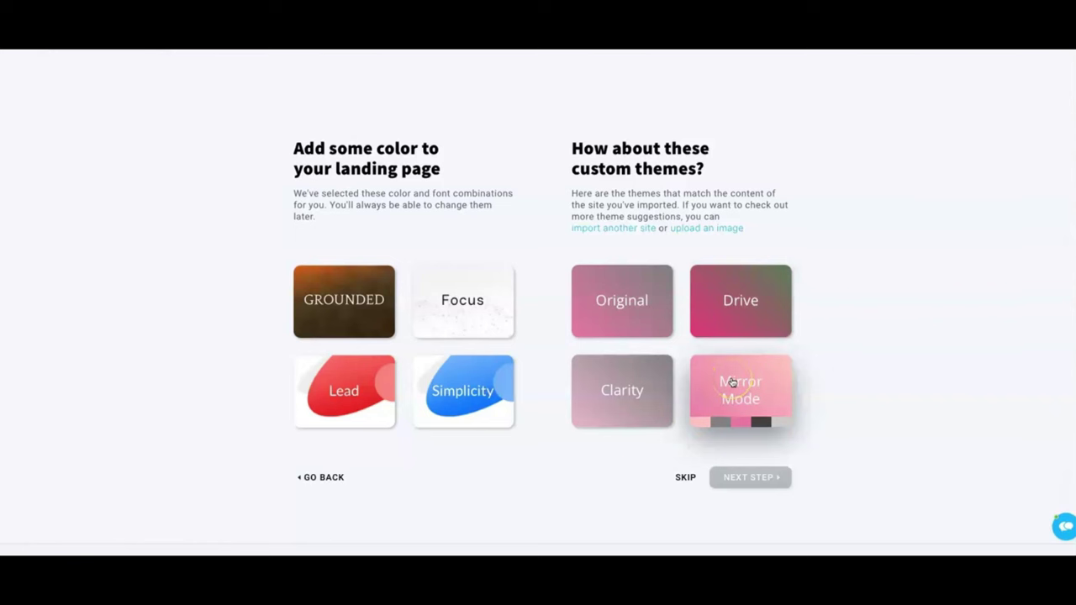
left_click(732, 383)
left_click(694, 353)
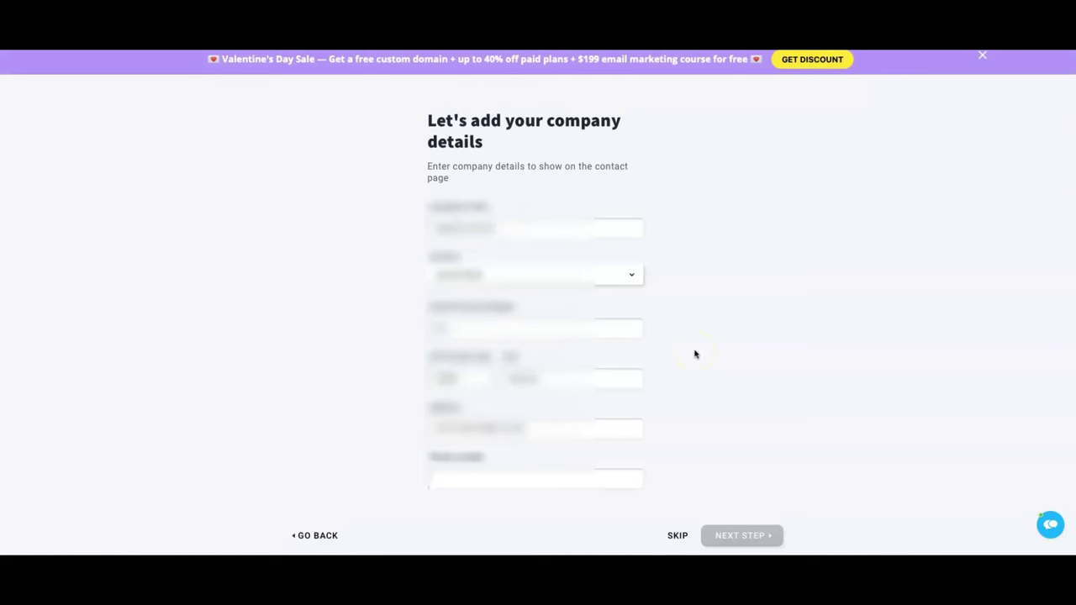
left_click(697, 354)
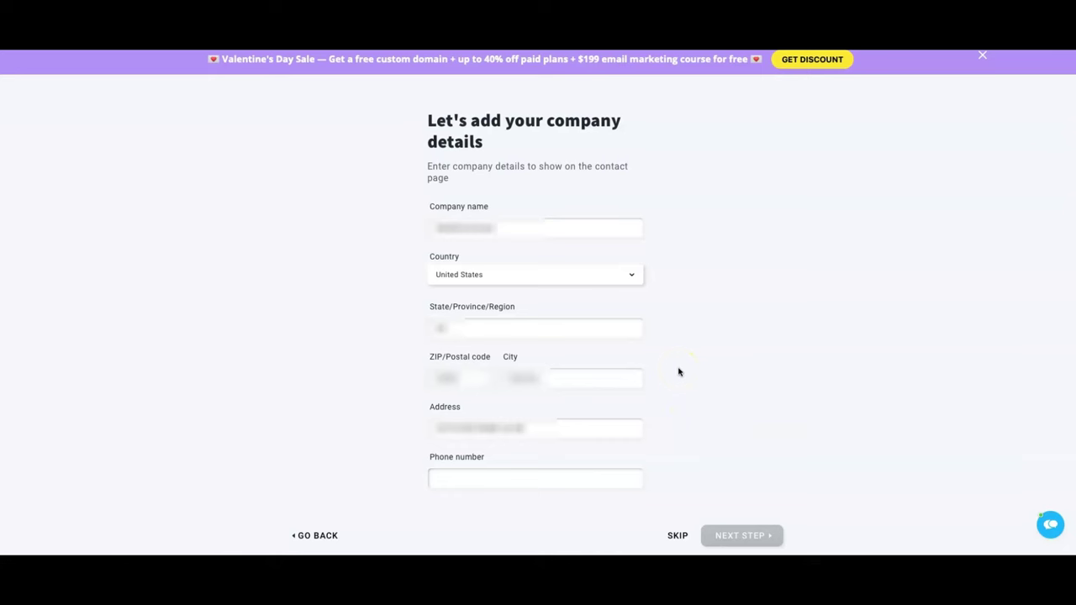
left_click(678, 535)
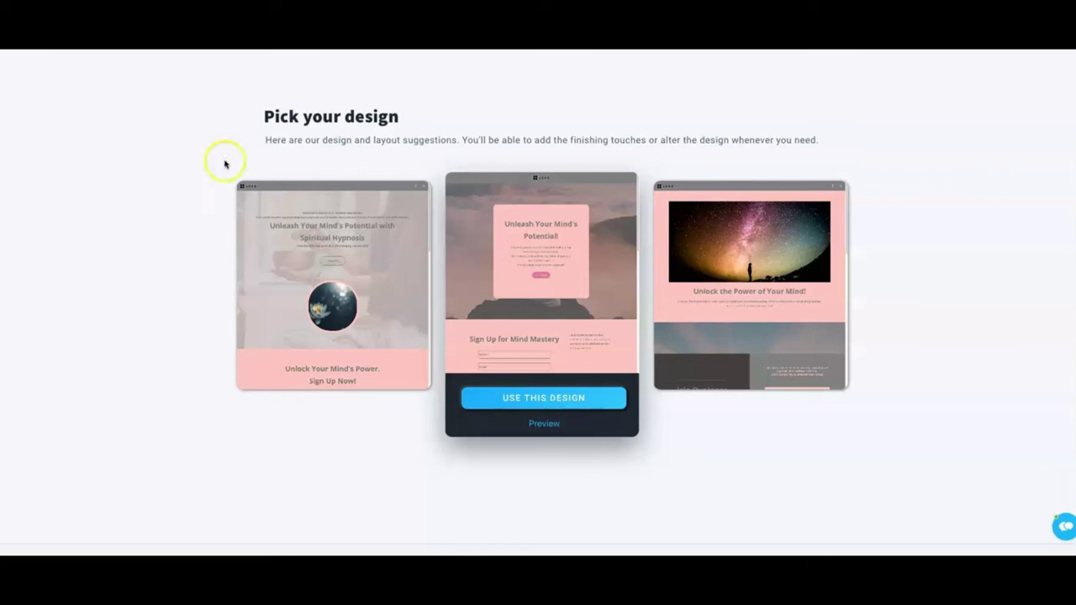
Compare the suggested layouts and use the starry-sky design headed "Unlock the Power of Your Mind!".
mouse_move(300, 228)
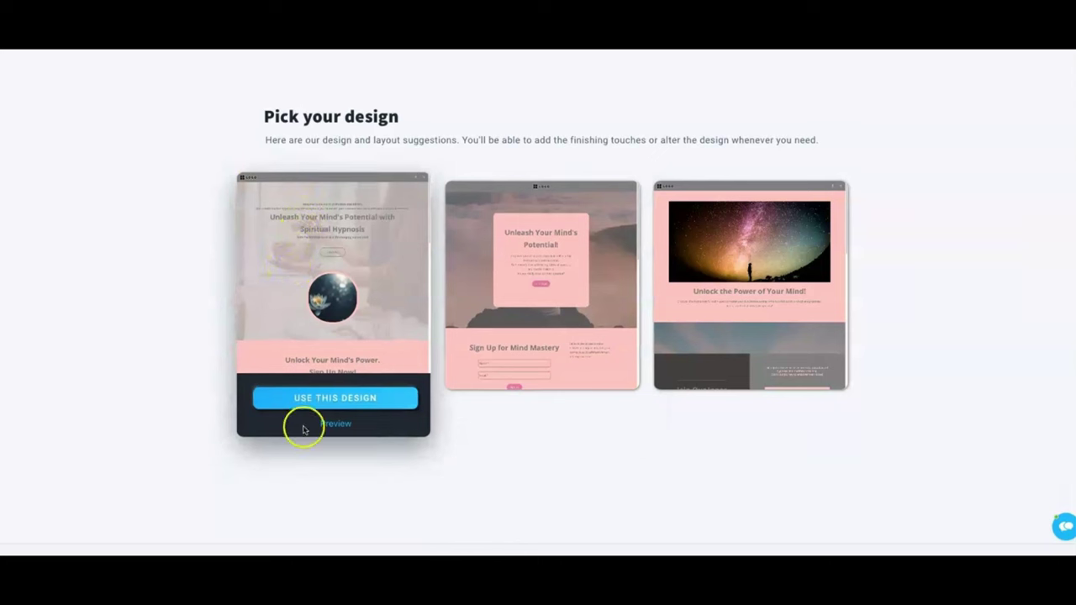
mouse_move(731, 365)
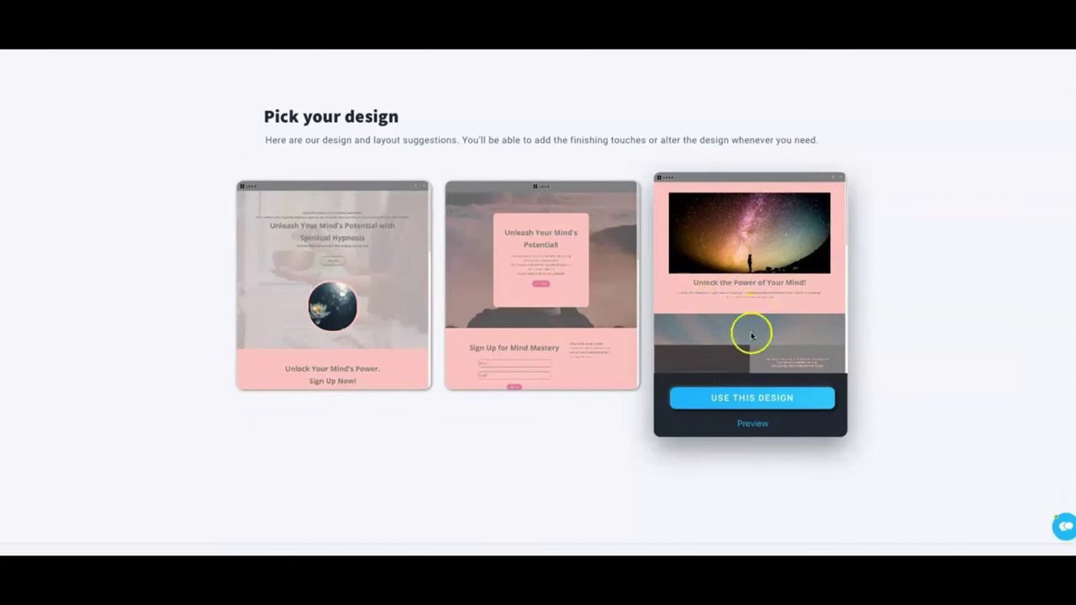
mouse_move(630, 228)
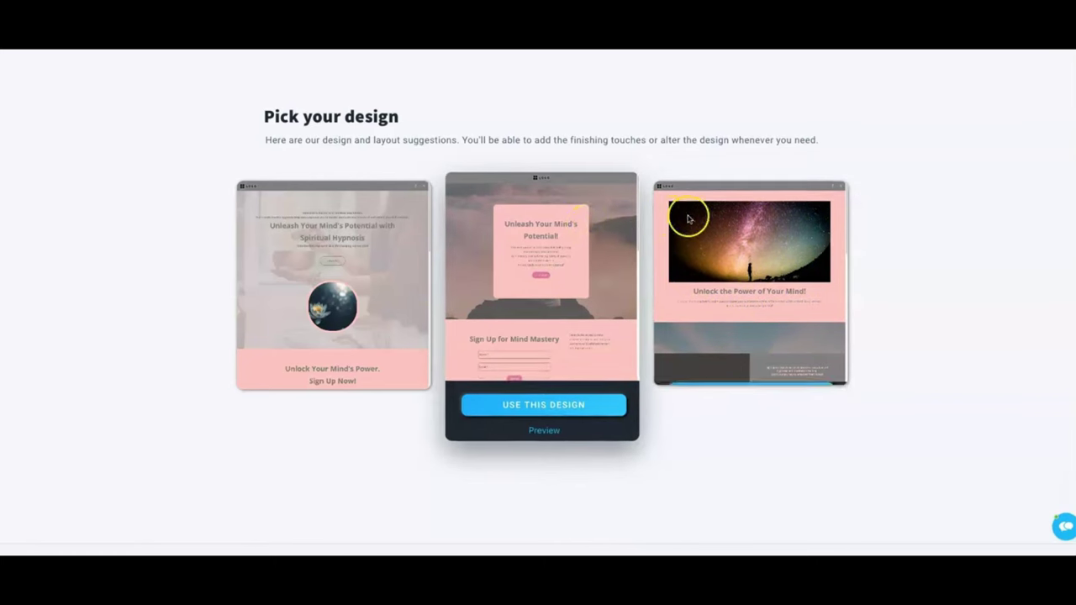
mouse_move(807, 247)
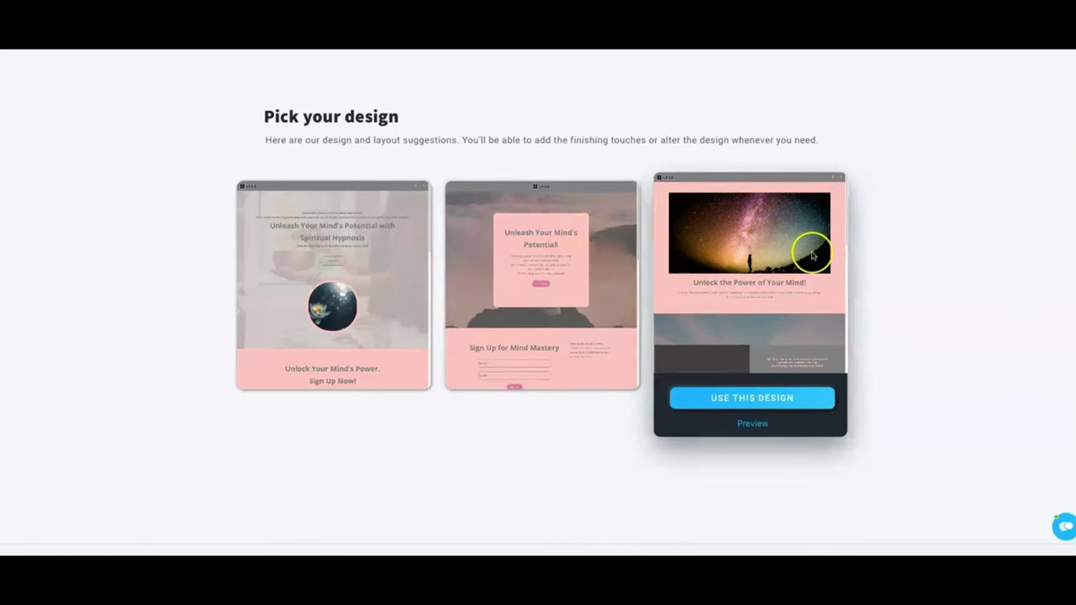
left_click(752, 399)
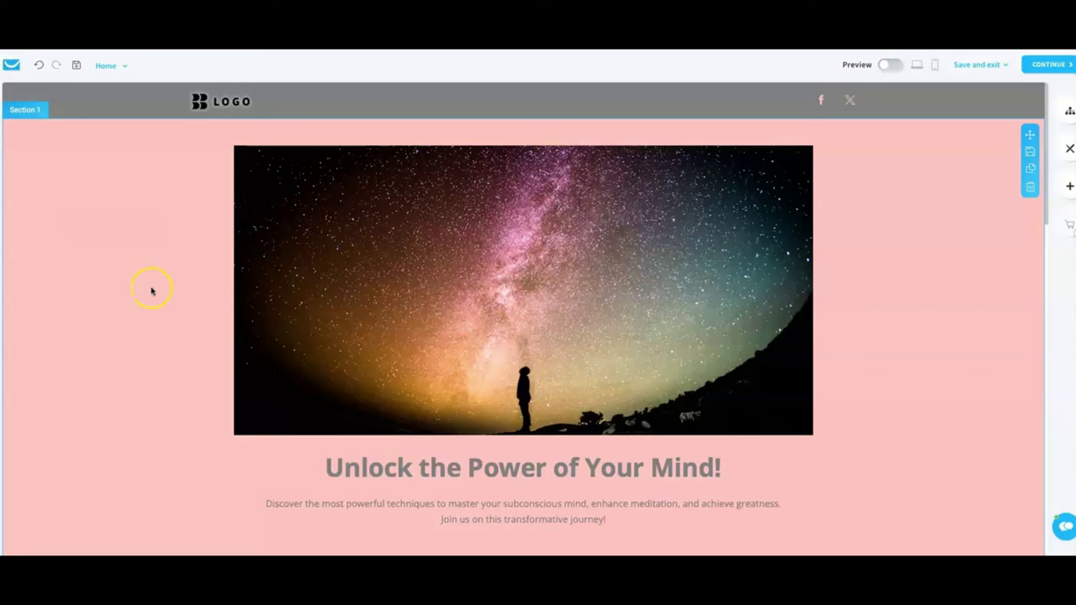
Review every section of the generated landing page, from the header image through the forms and testimonial to the video block.
scroll(152, 291, "down", 1)
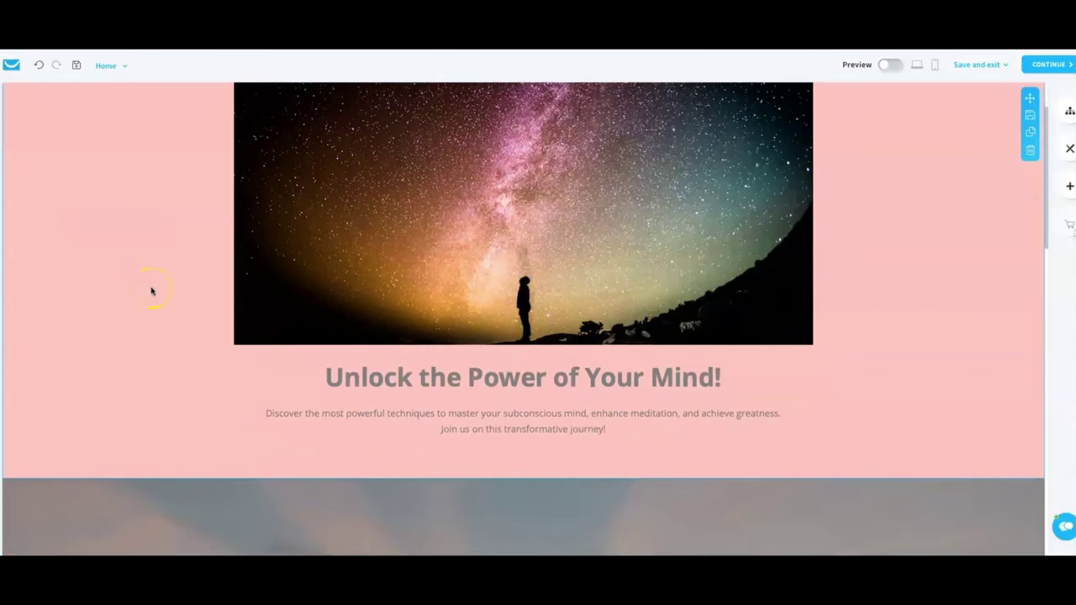
scroll(152, 291, "up", 1)
scroll(152, 291, "down", 4)
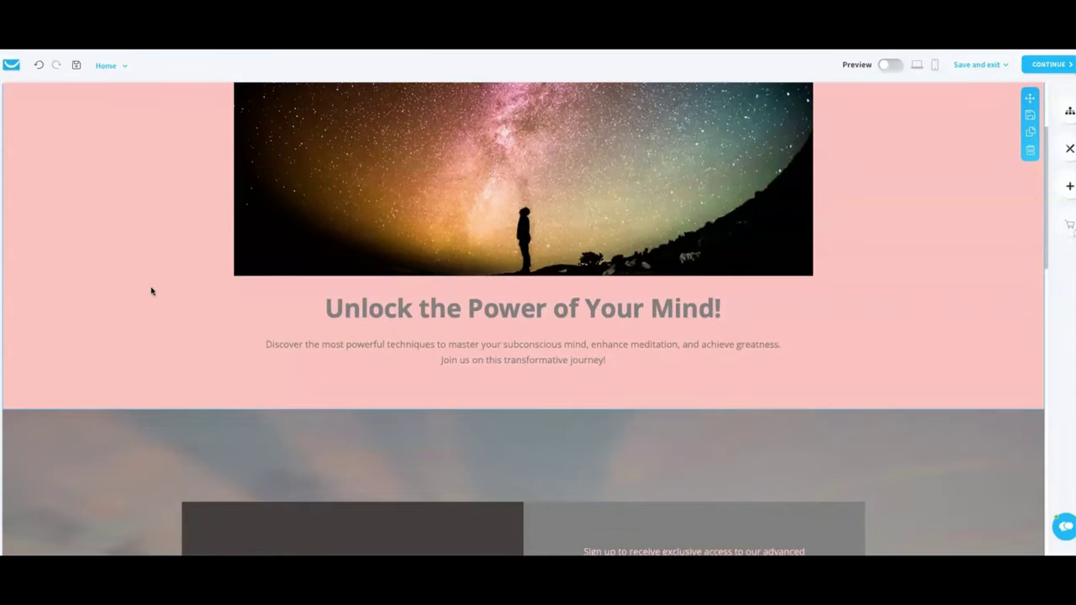
scroll(151, 291, "down", 2)
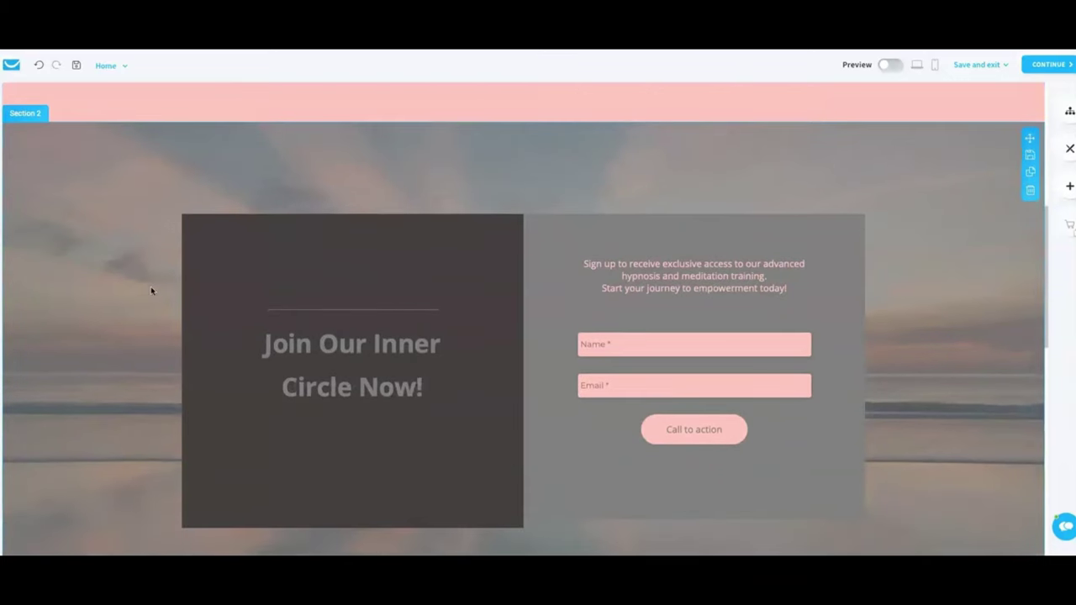
scroll(151, 291, "down", 3)
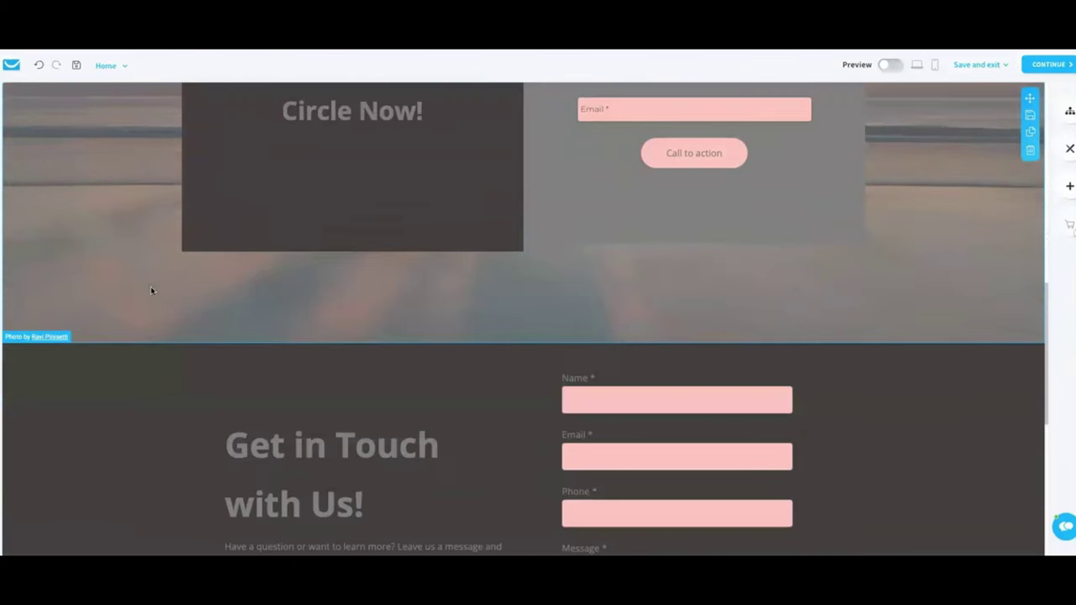
scroll(152, 291, "down", 3)
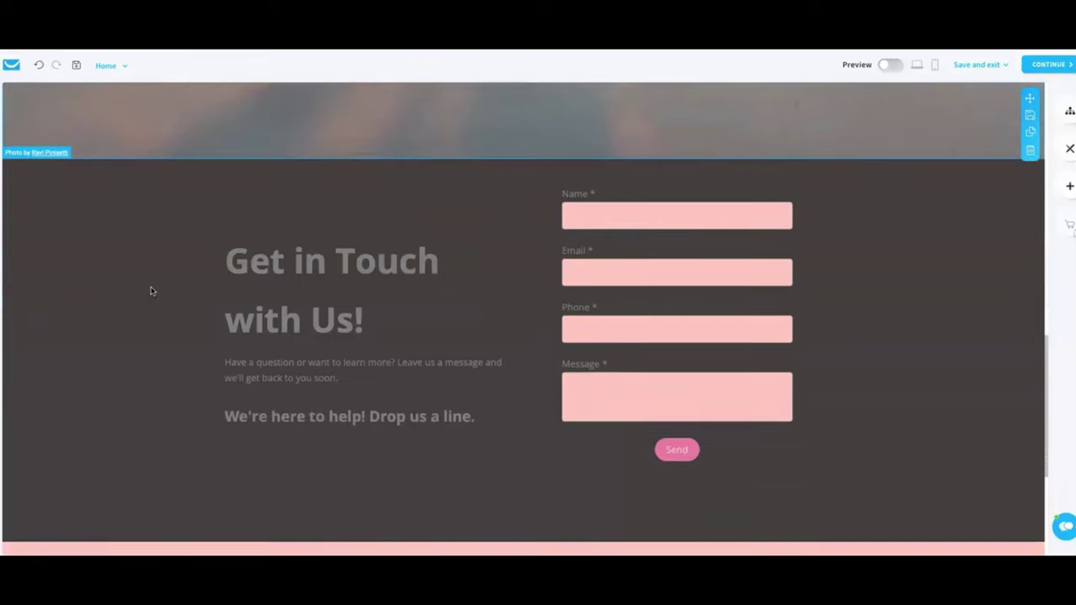
scroll(152, 291, "down", 5)
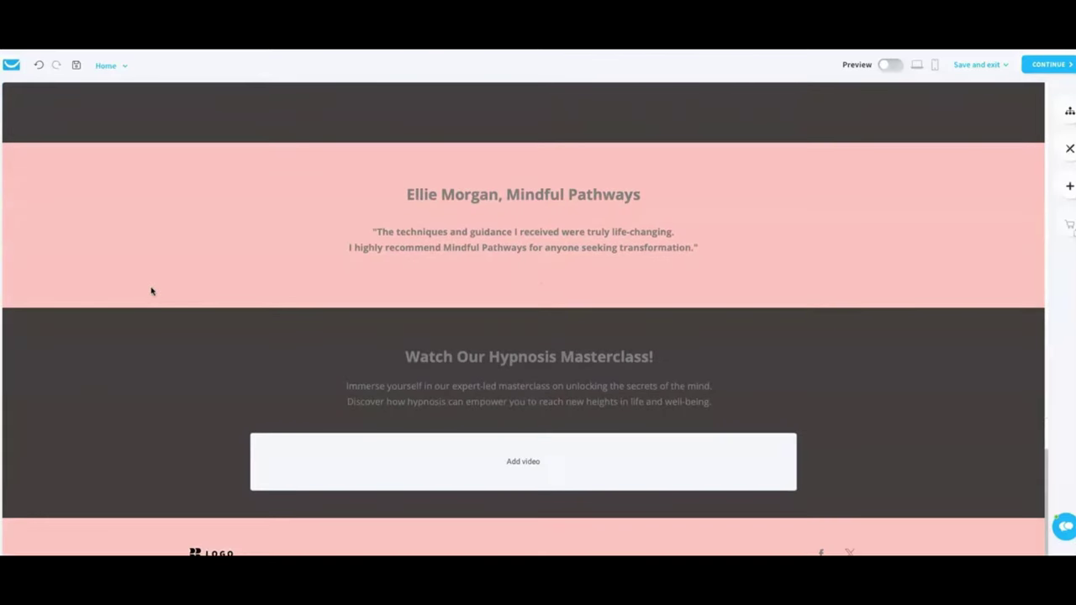
scroll(151, 291, "up", 15)
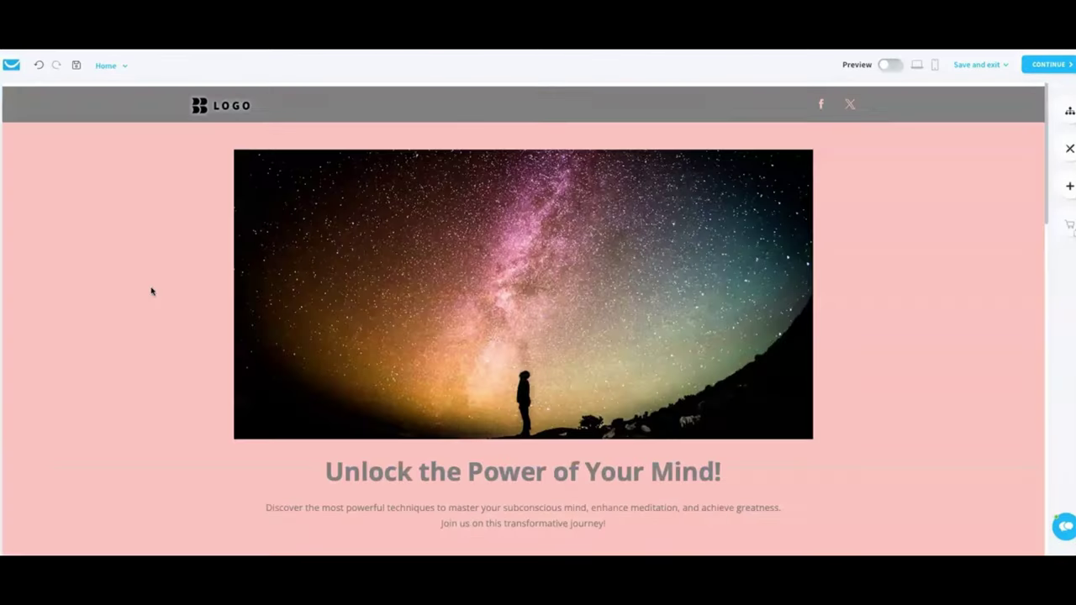
left_click(182, 477)
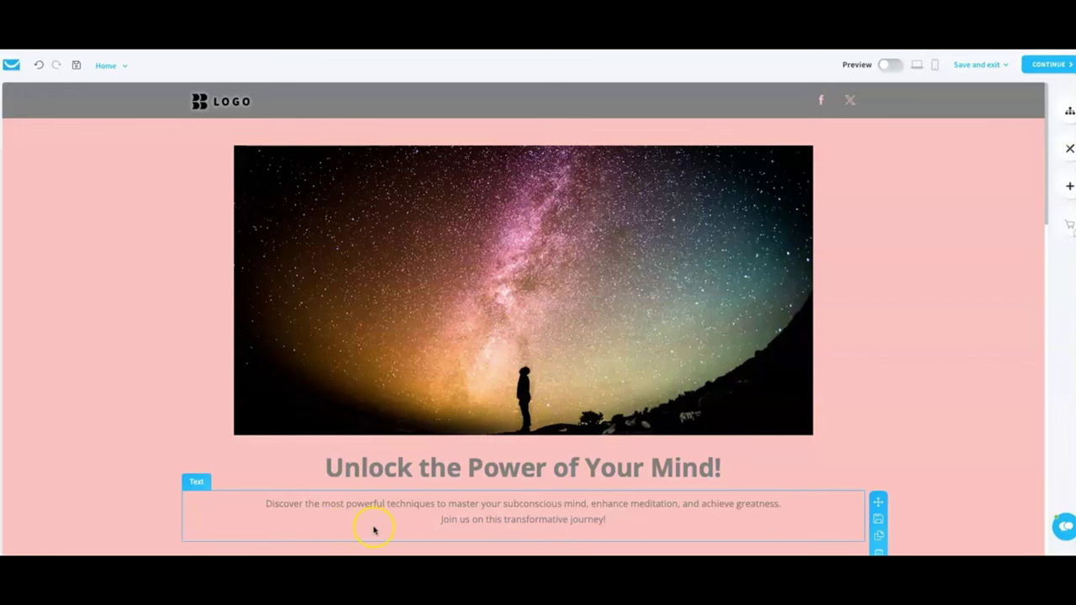
Go through the sign-up form, contact form and testimonial sections of the landing page, down to the testimonial quote.
left_click(853, 489)
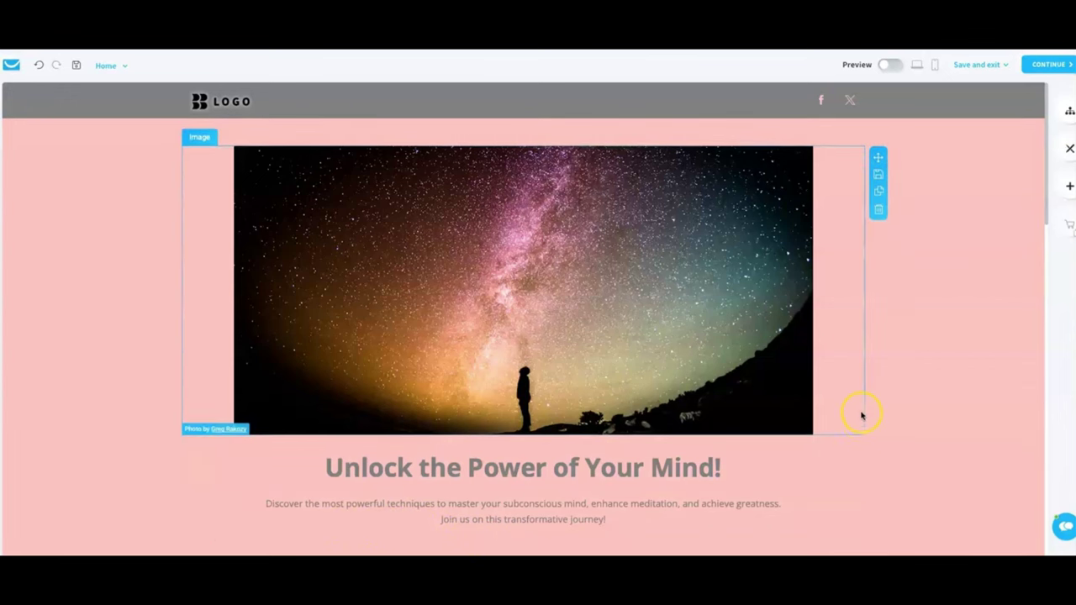
scroll(862, 413, "down", 5)
scroll(862, 414, "down", 2)
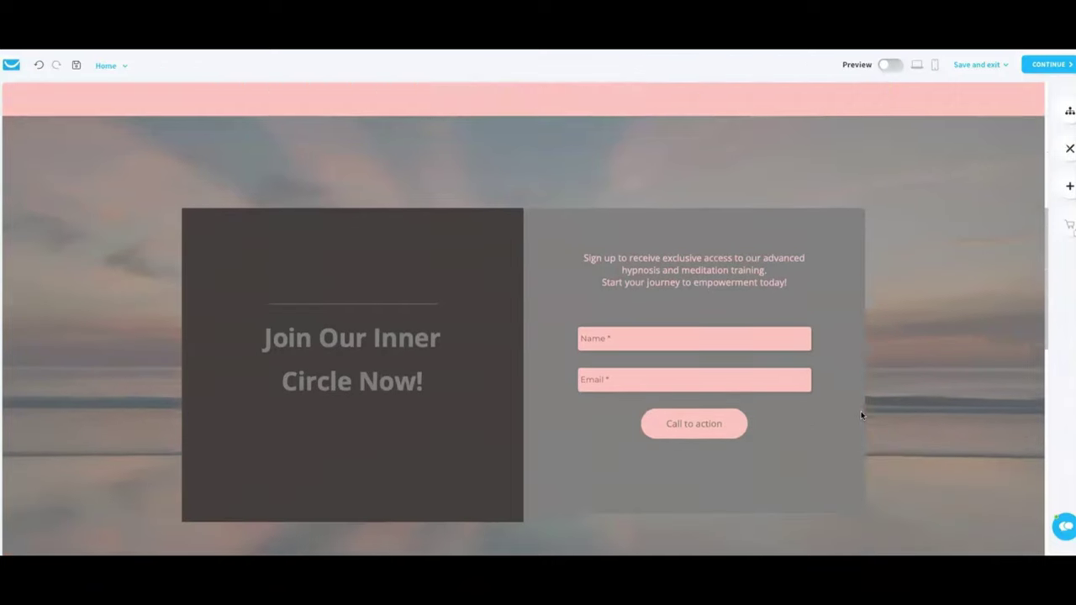
scroll(862, 414, "down", 5)
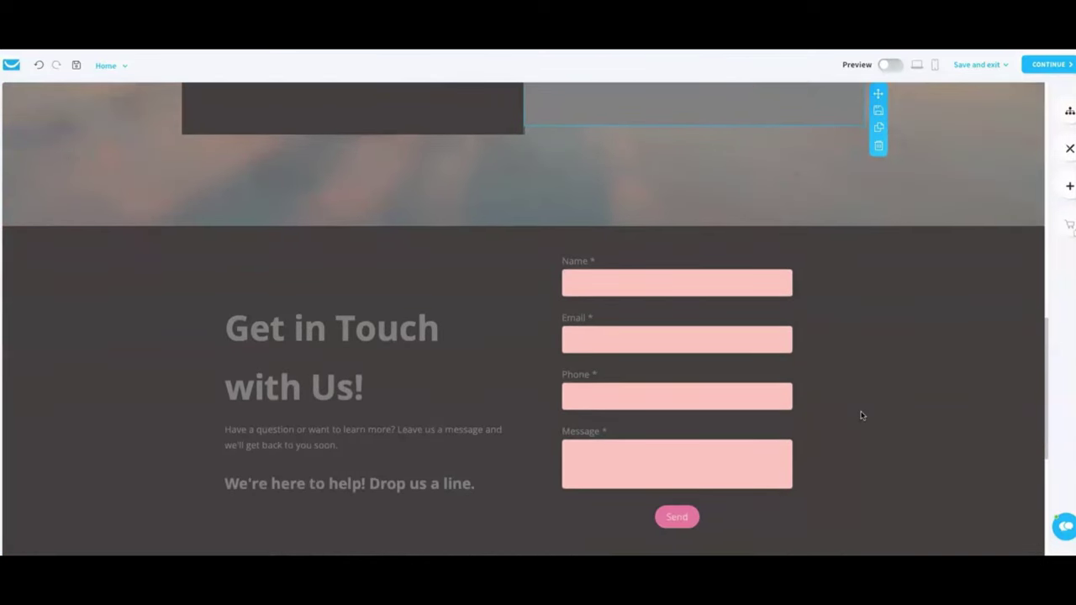
scroll(861, 415, "down", 2)
scroll(861, 415, "down", 5)
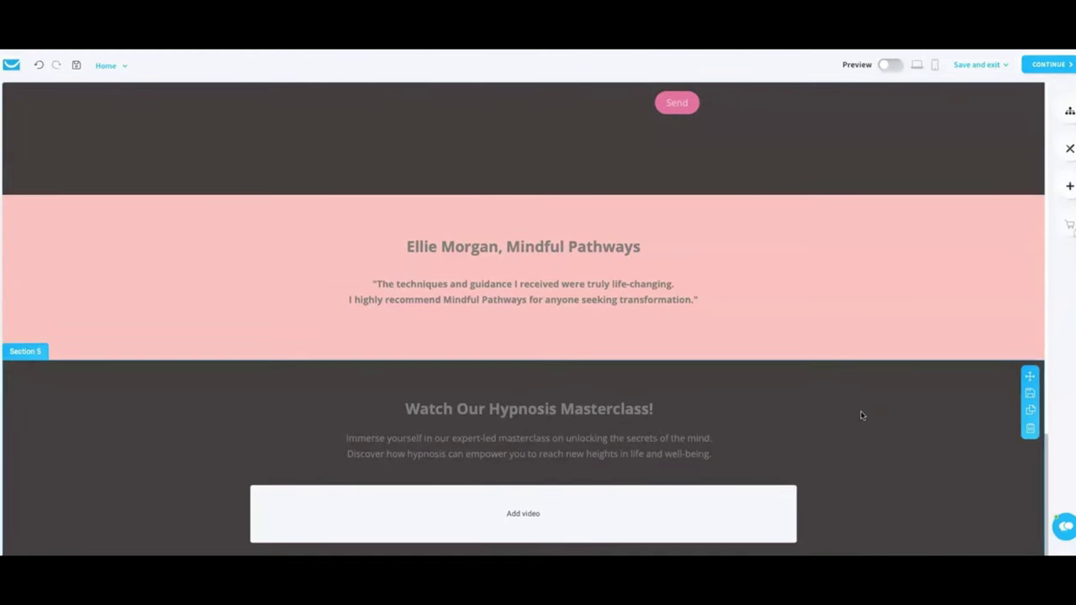
left_click(855, 411)
left_click(562, 326)
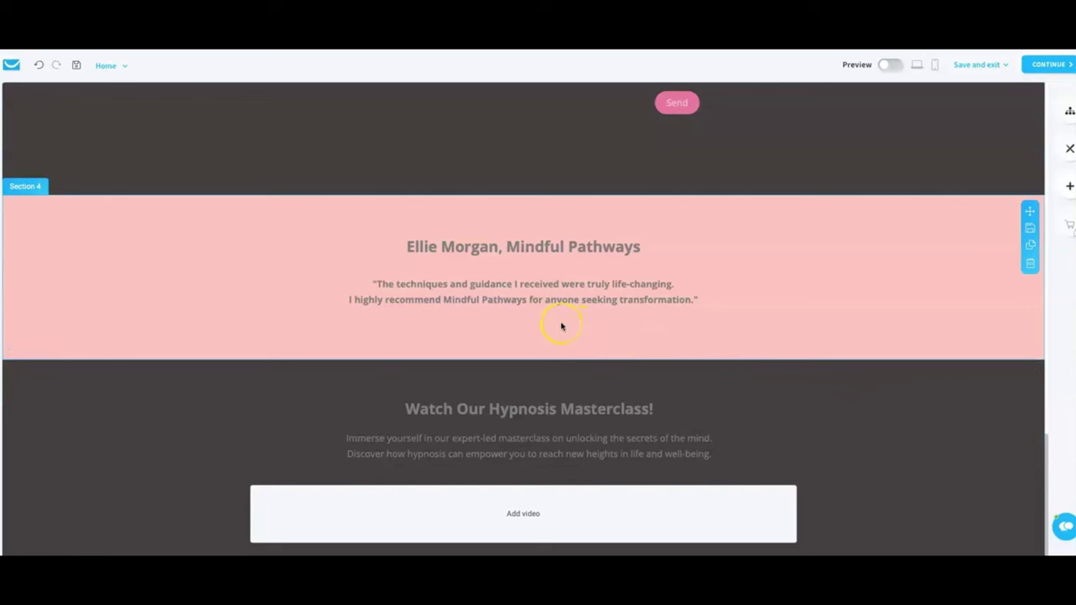
left_click(570, 300)
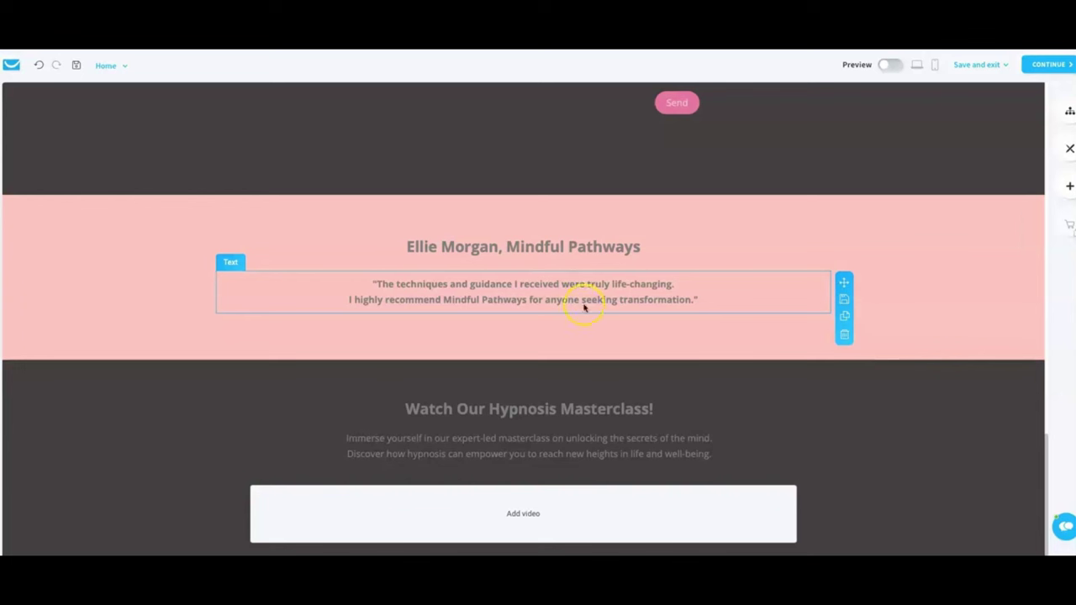
left_click(610, 330)
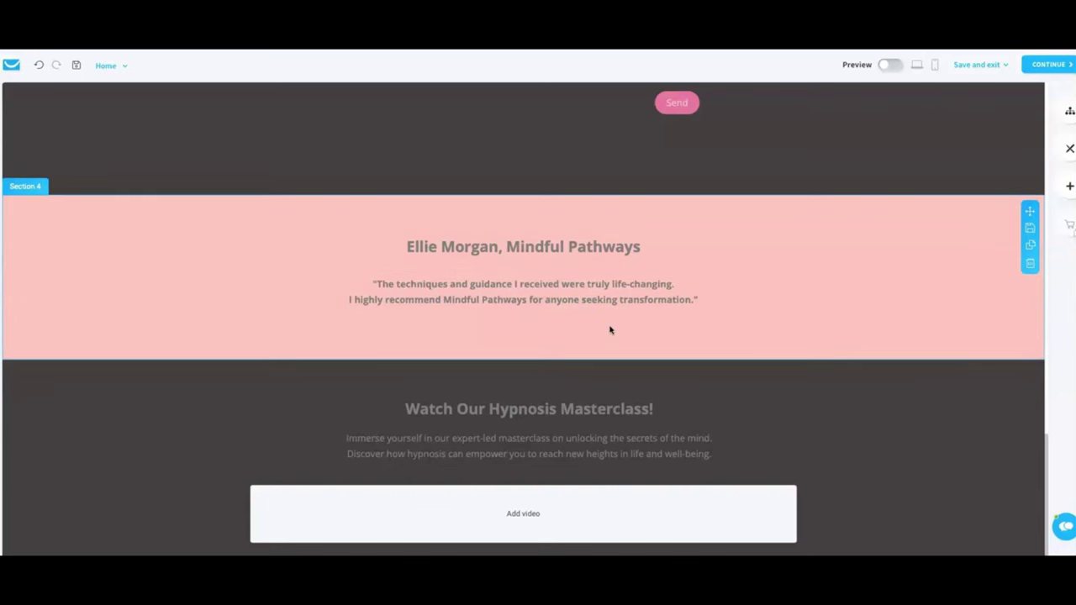
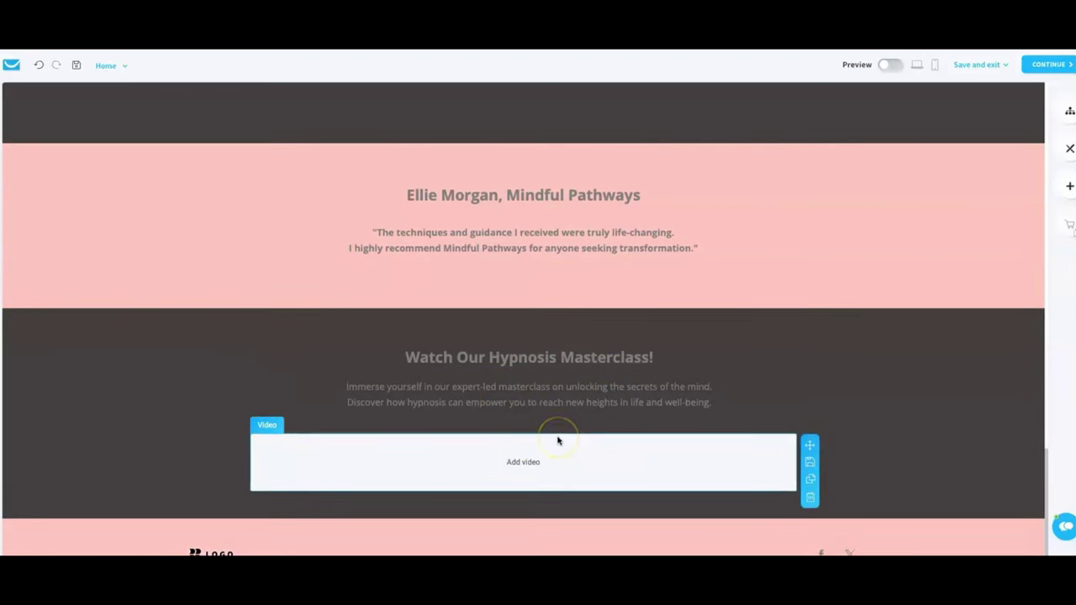
Inspect the heading, description and video placeholder of the "Watch Our Hypnosis Masterclass!" section, leaving its section settings closed.
left_click(566, 347)
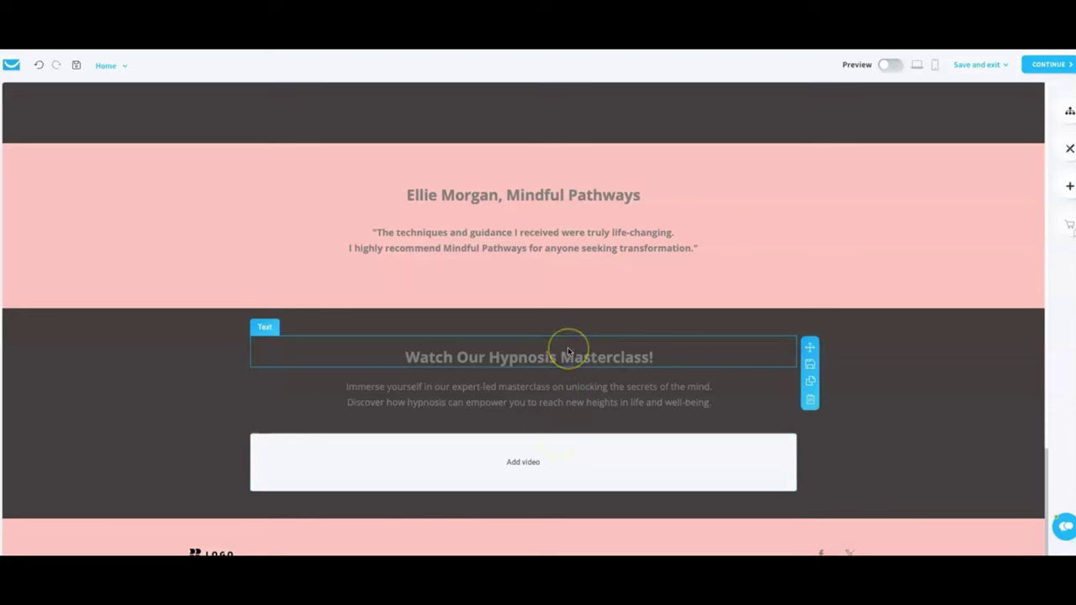
left_click(549, 409)
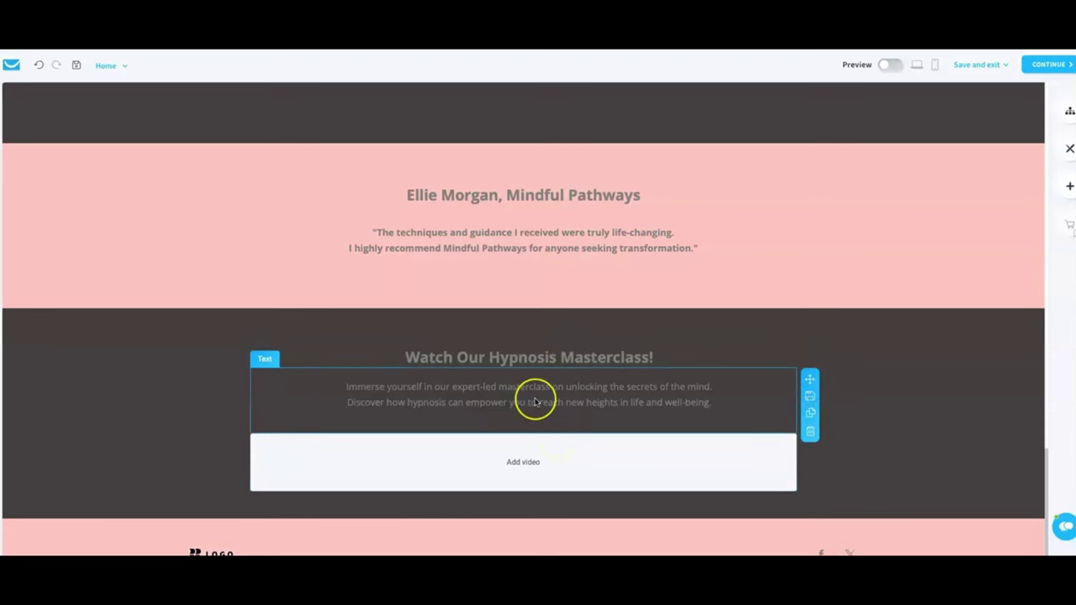
left_click(692, 305)
left_click(815, 403)
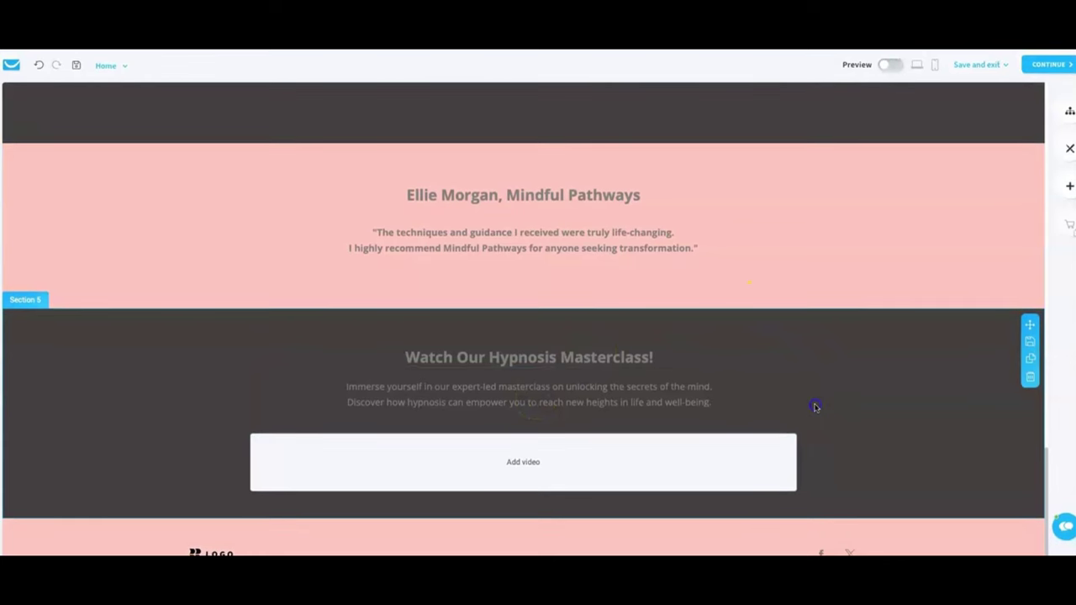
left_click(829, 402)
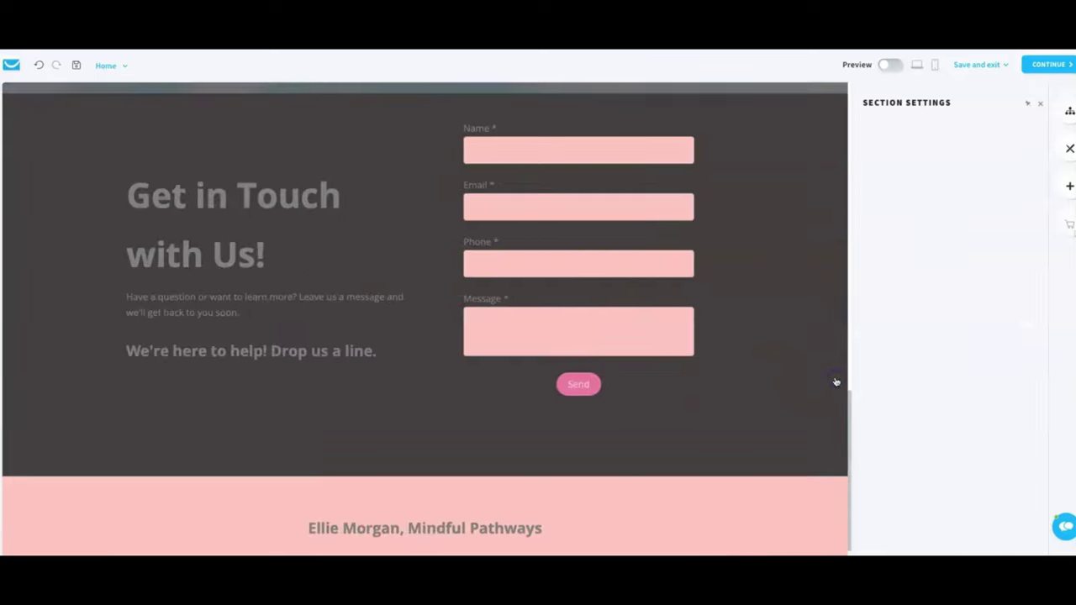
left_click(835, 380)
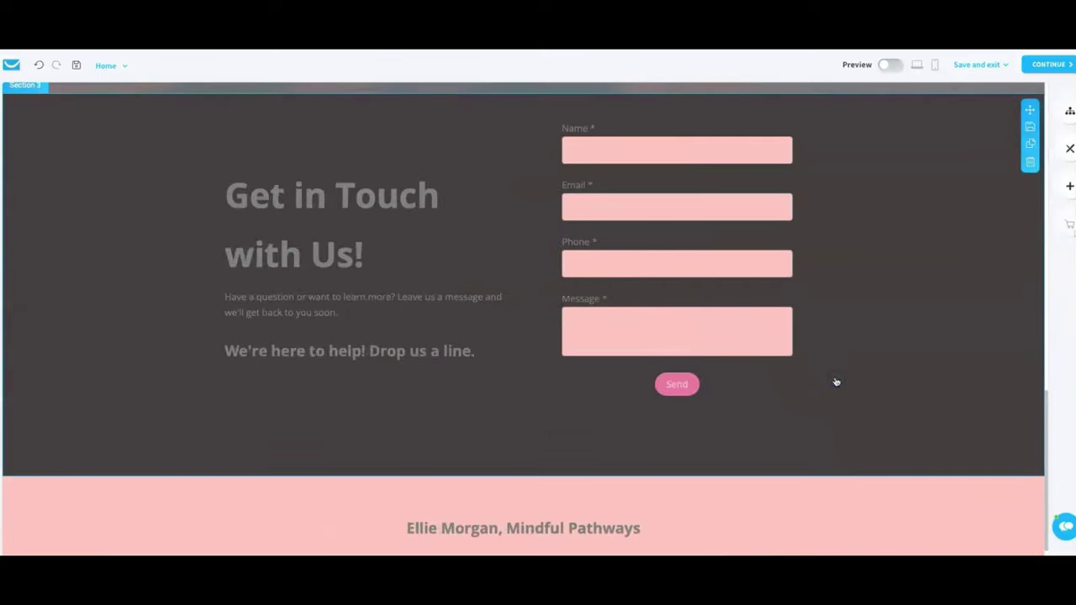
Return to the start of the page and look over the header image, main heading and inner-circle sign-up block.
scroll(835, 404, "up", 6)
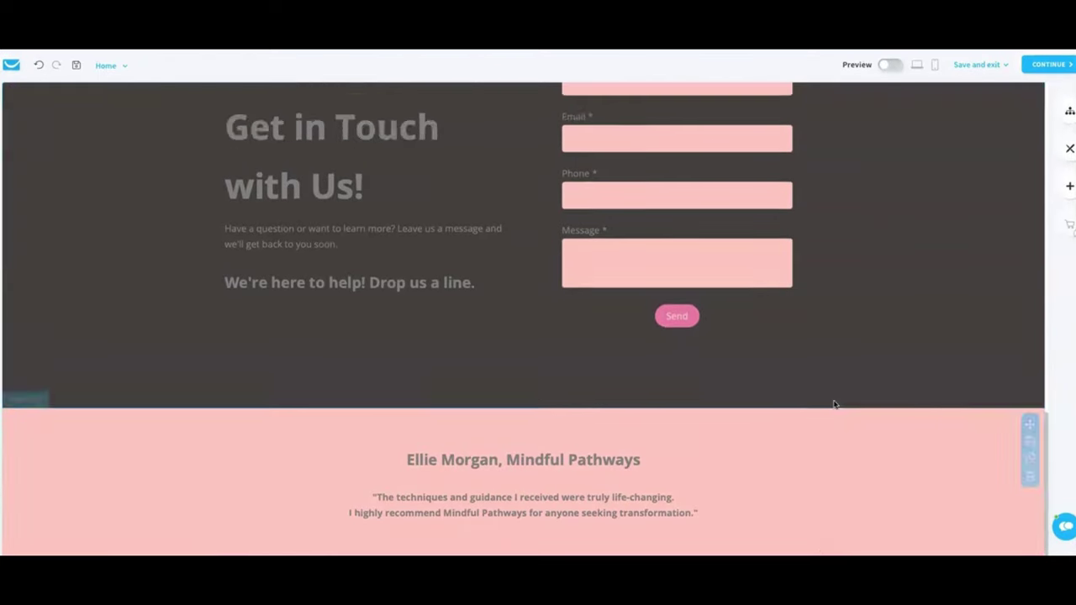
scroll(835, 404, "up", 8)
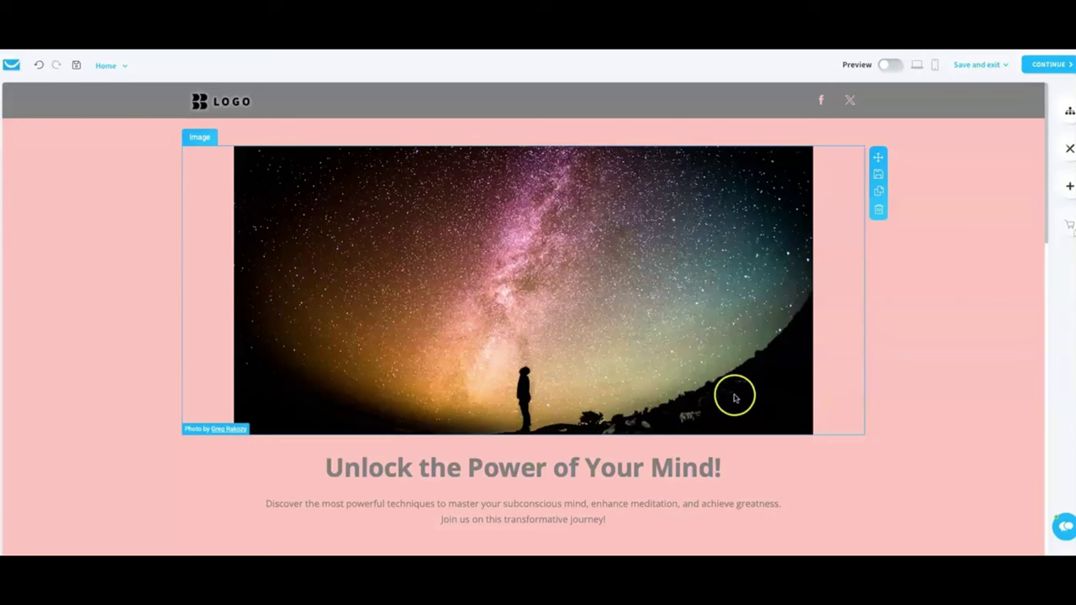
scroll(733, 395, "down", 1)
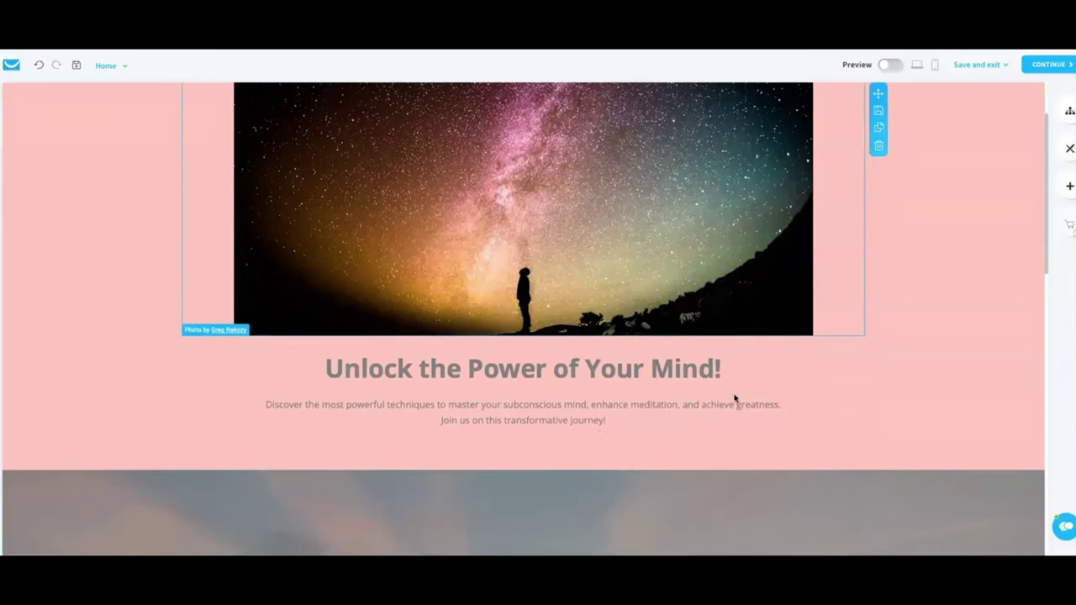
scroll(734, 398, "up", 1)
scroll(734, 399, "down", 2)
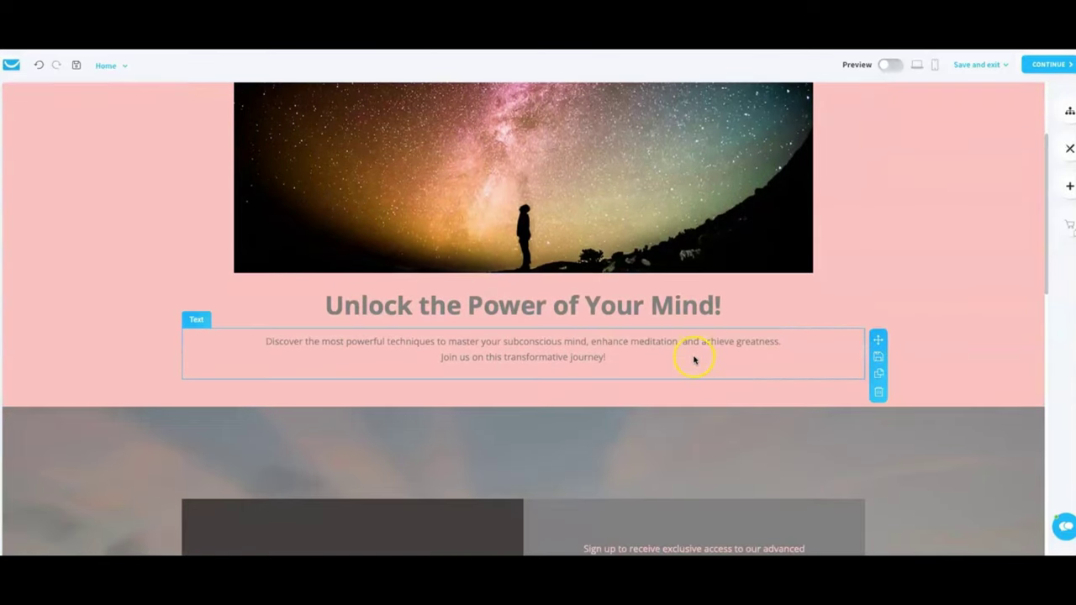
scroll(713, 324, "down", 3)
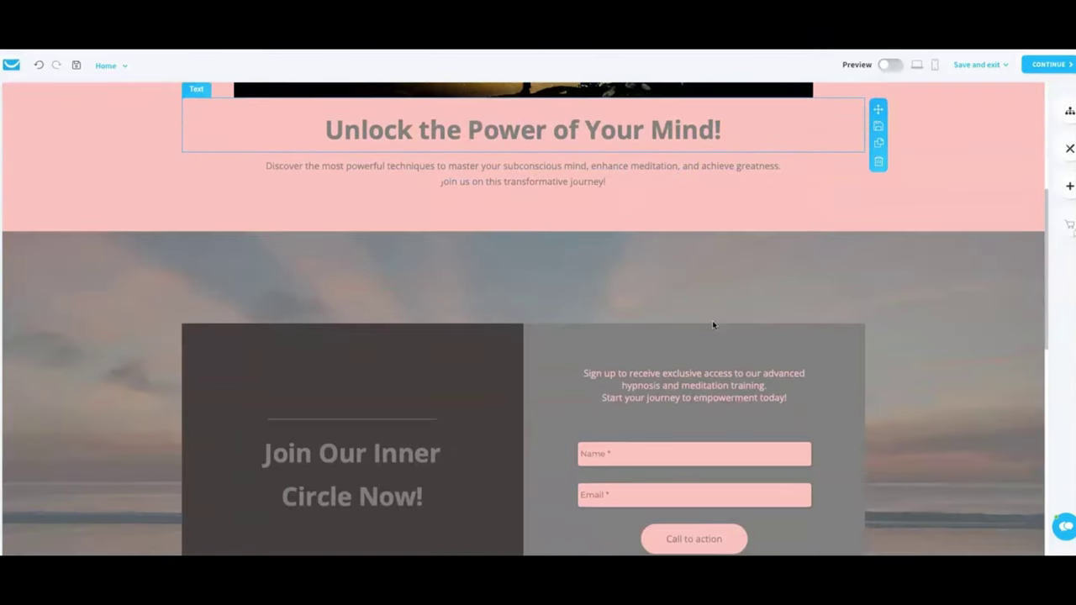
scroll(712, 320, "up", 6)
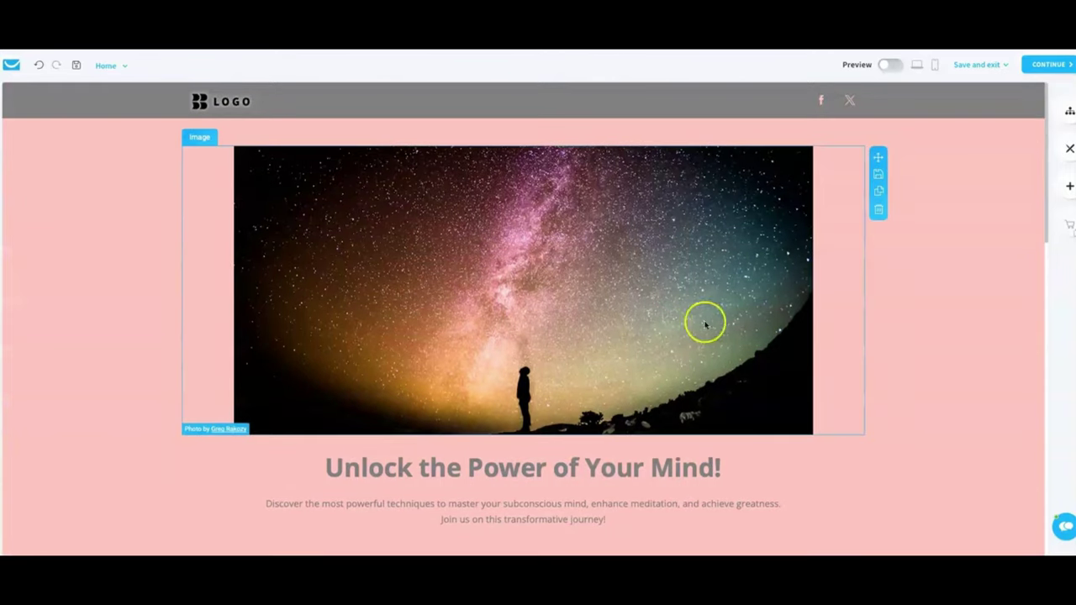
Open the image settings of the logo in the page header.
left_click(567, 104)
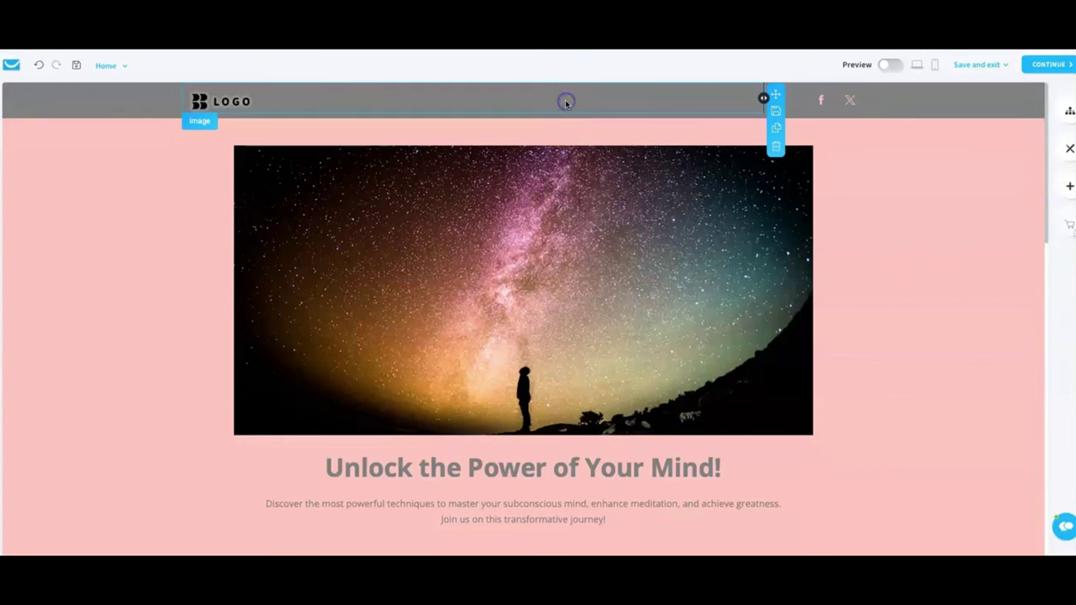
left_click(567, 102)
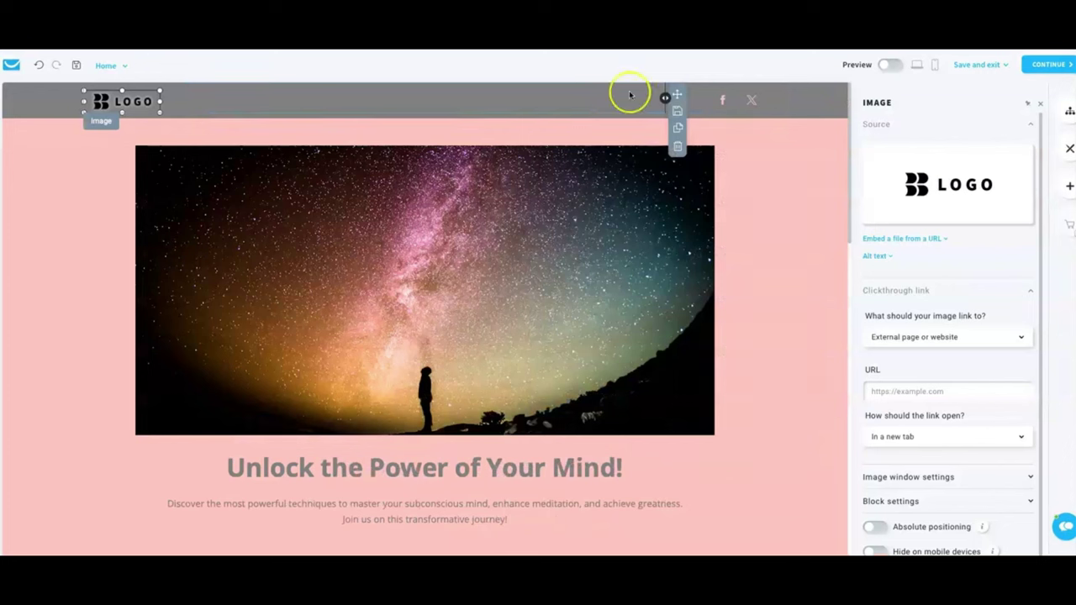
mouse_move(919, 192)
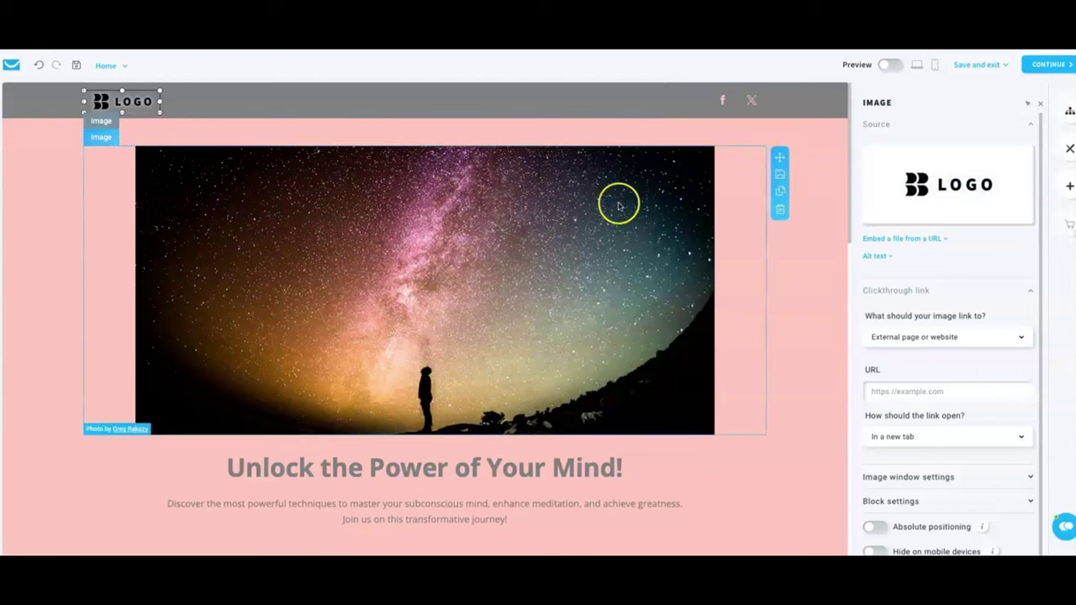
Examine the image settings of the starry-sky picture, including its clickthrough link options.
left_click(587, 265)
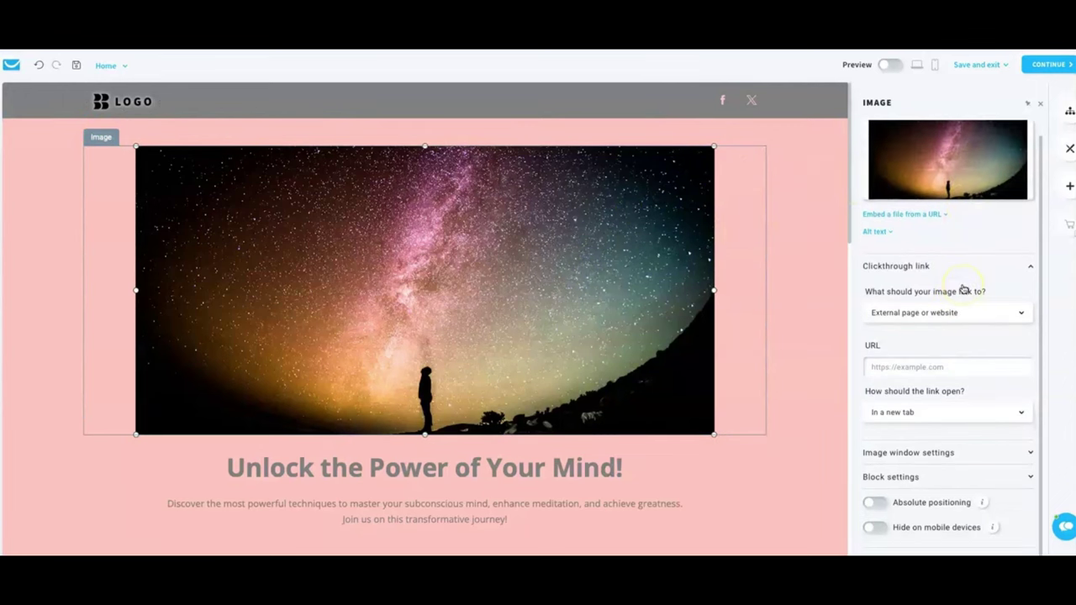
scroll(961, 288, "down", 1)
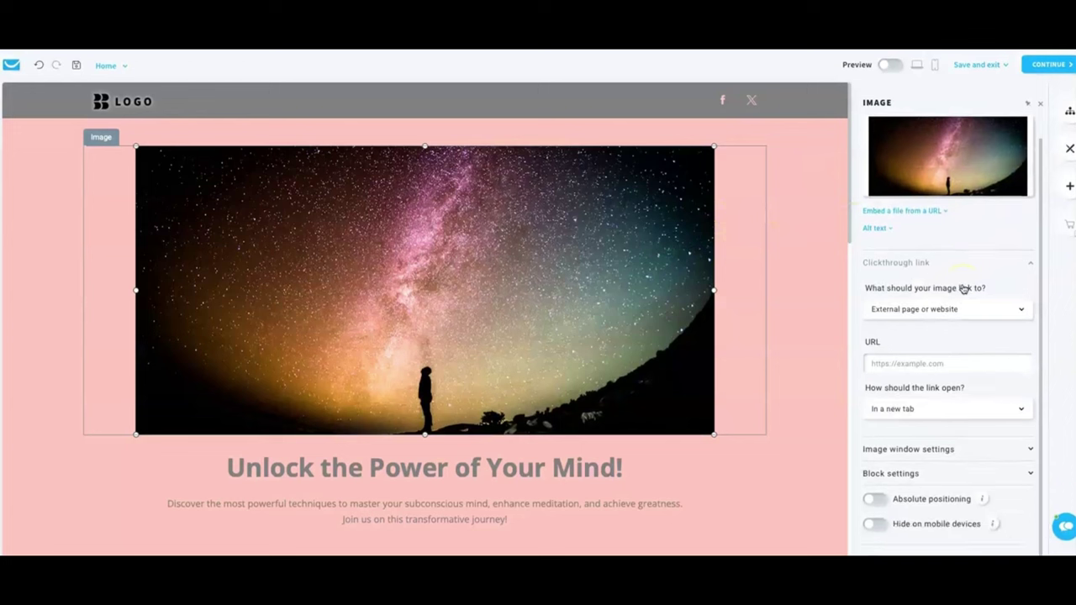
left_click(626, 301)
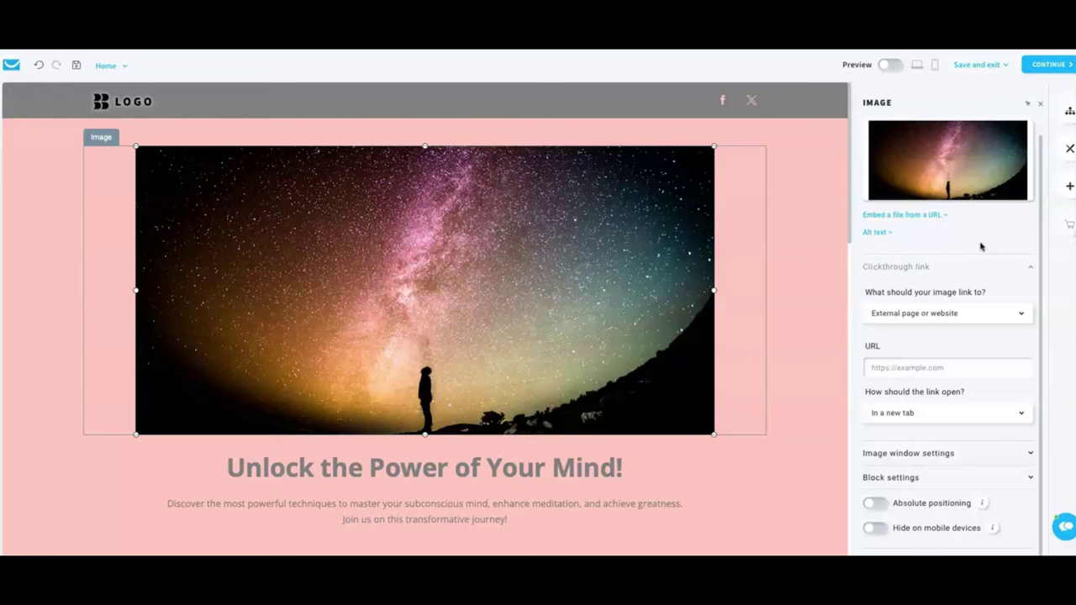
left_click(965, 359)
left_click(964, 373)
left_click(956, 385)
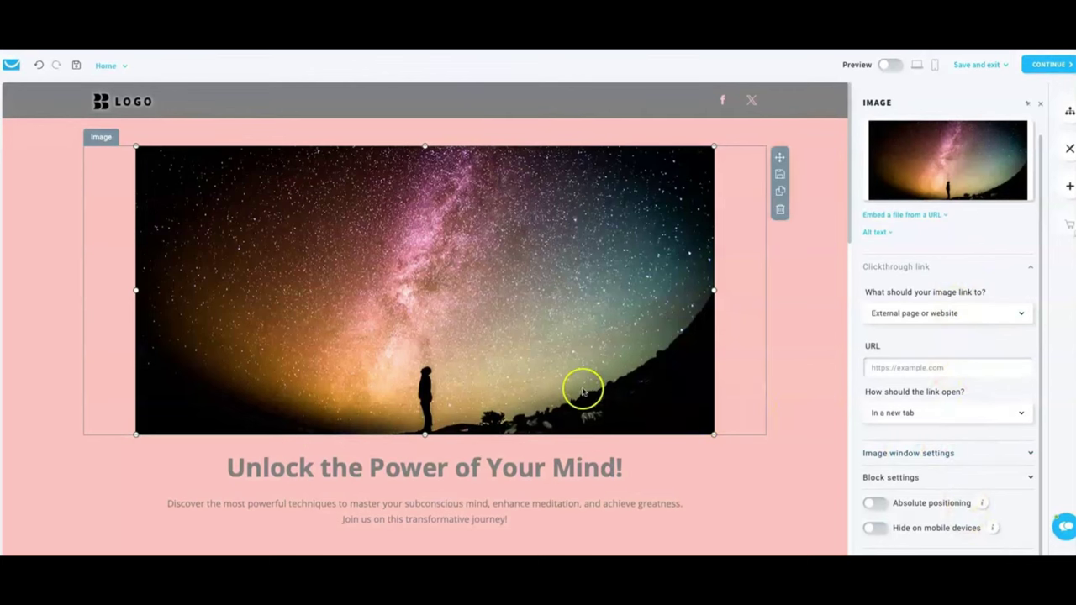
Open the text settings of the "Unlock the Power of Your Mind!" heading.
scroll(583, 388, "down", 5)
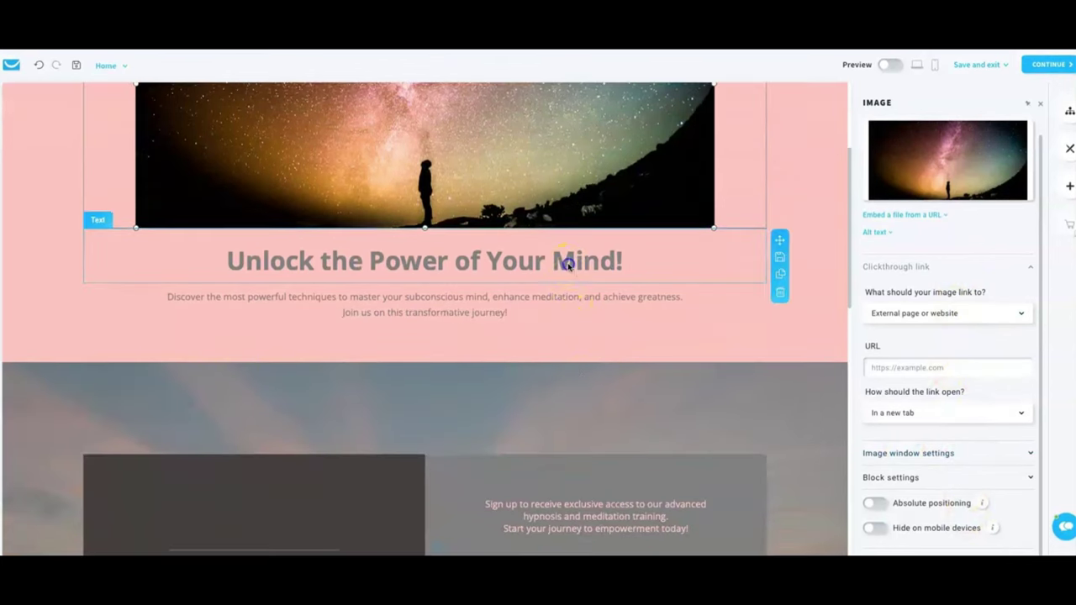
left_click(569, 266)
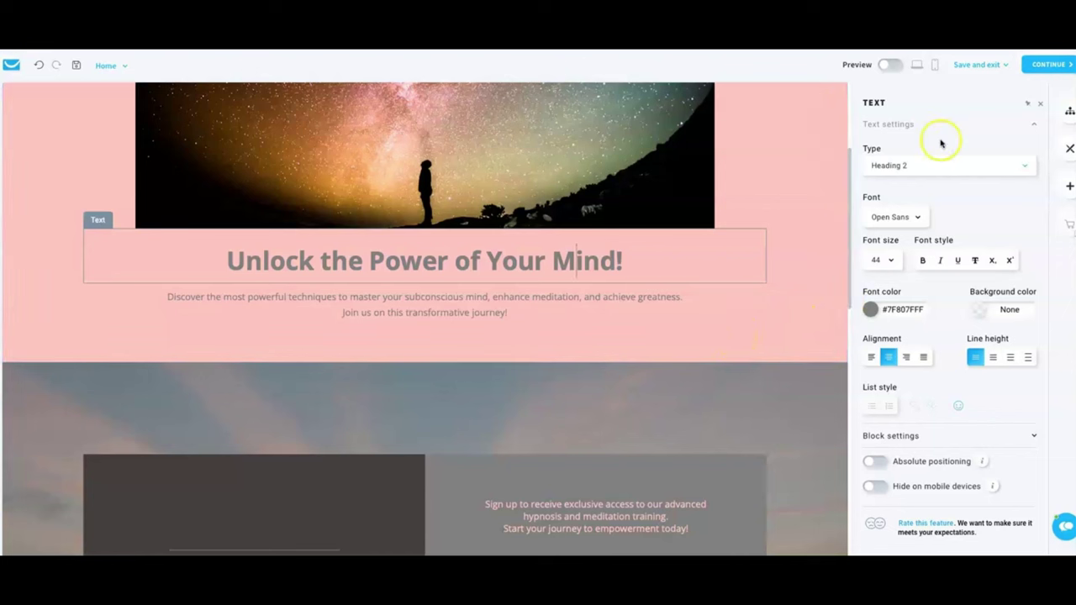
Browse the elements that can be added and try to place a new text element in the sign-up section below the introduction.
left_click(1070, 187)
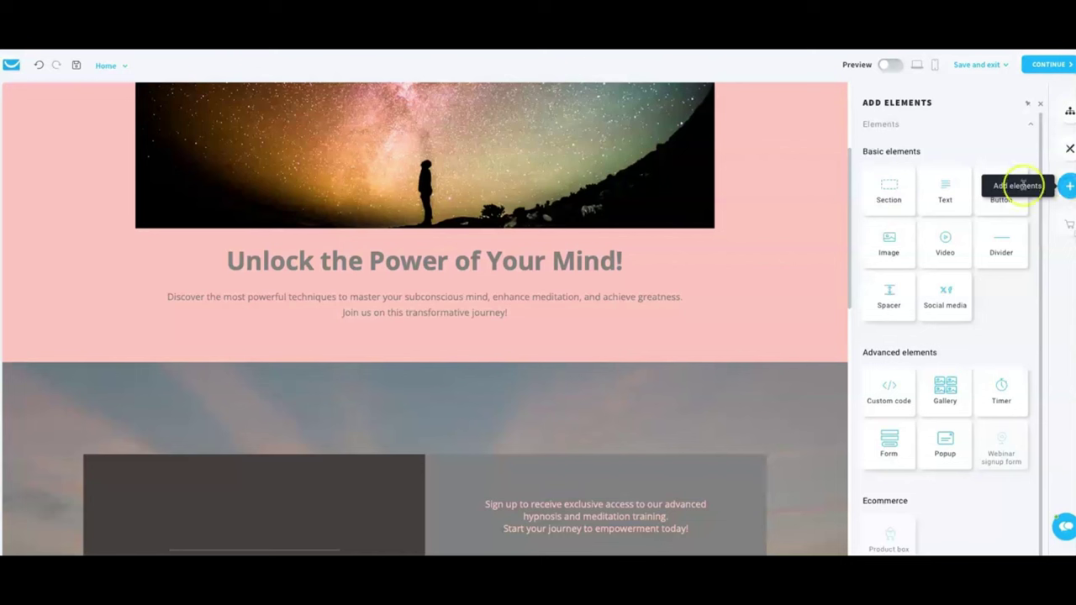
left_click(895, 189)
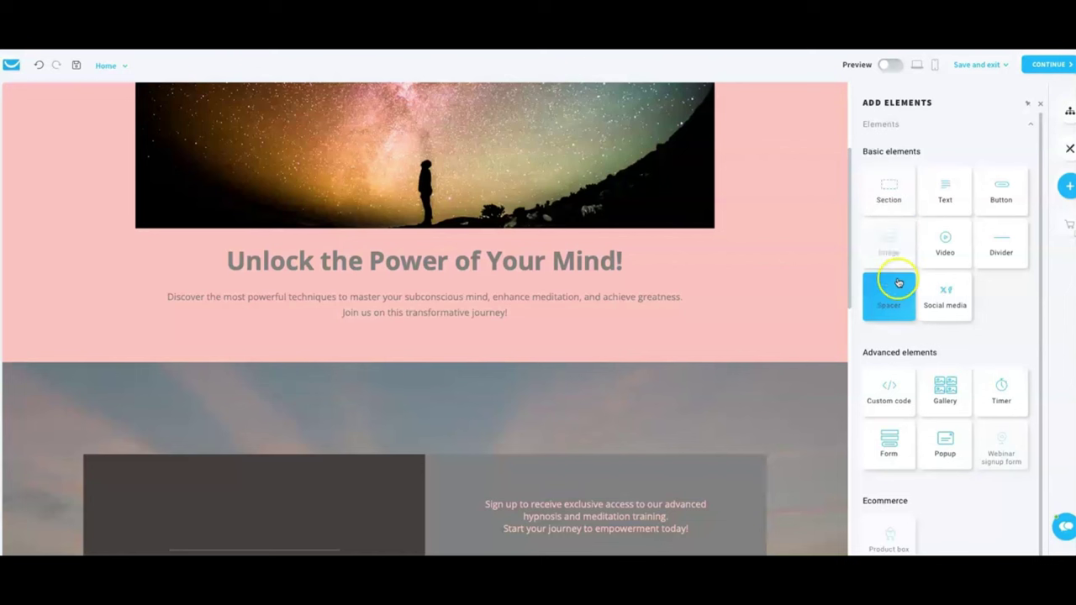
left_click(996, 159)
left_click(943, 187)
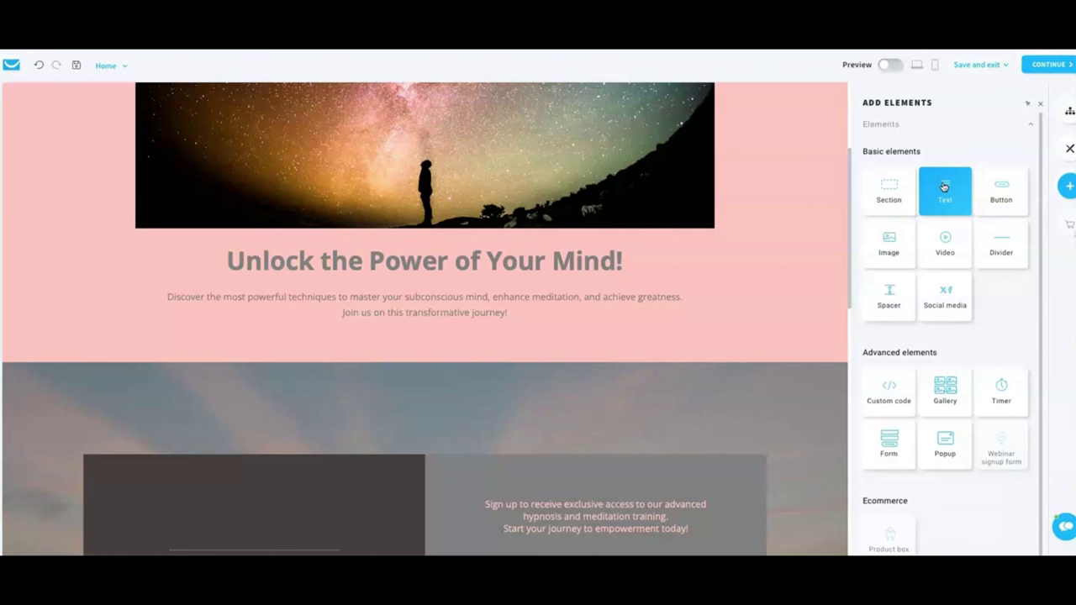
left_click_drag(944, 187, 556, 410)
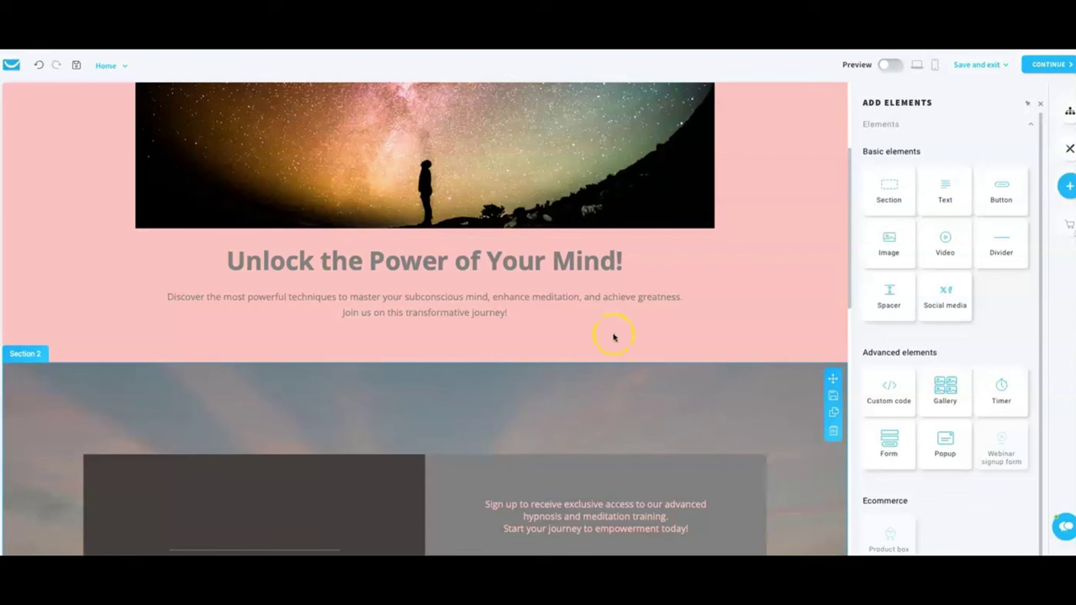
Check the section settings of the pink introduction section, close them and return to the inner-circle sign-up form.
left_click(828, 337)
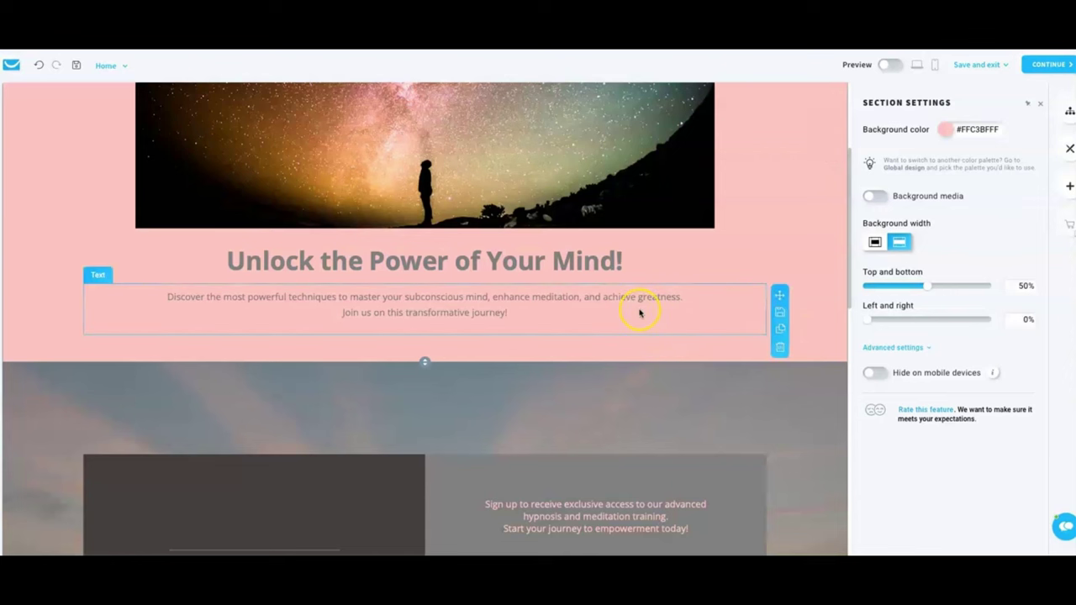
left_click(1040, 103)
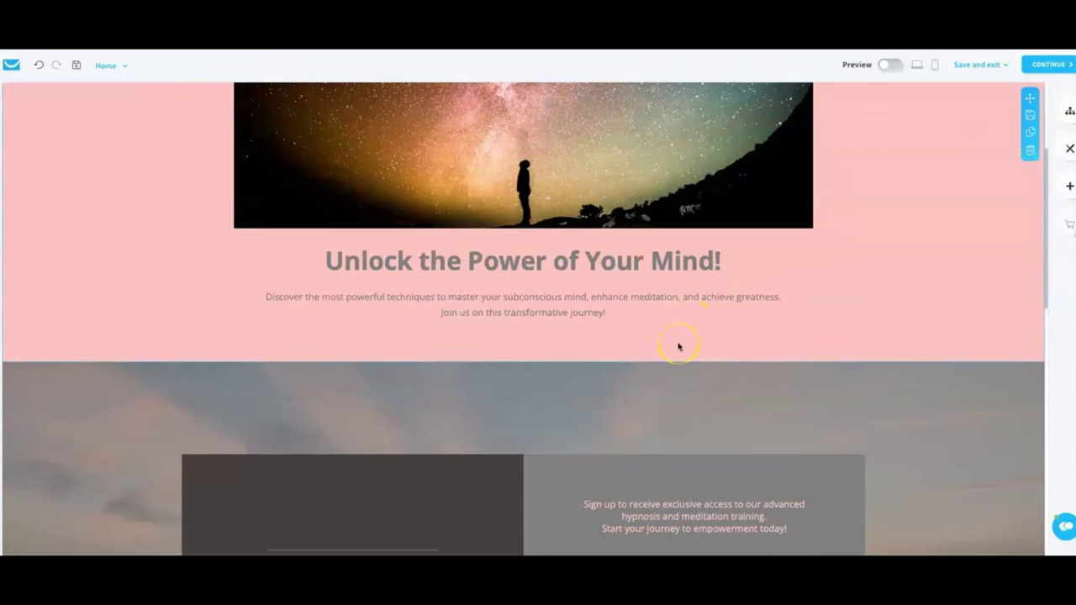
scroll(678, 347, "down", 5)
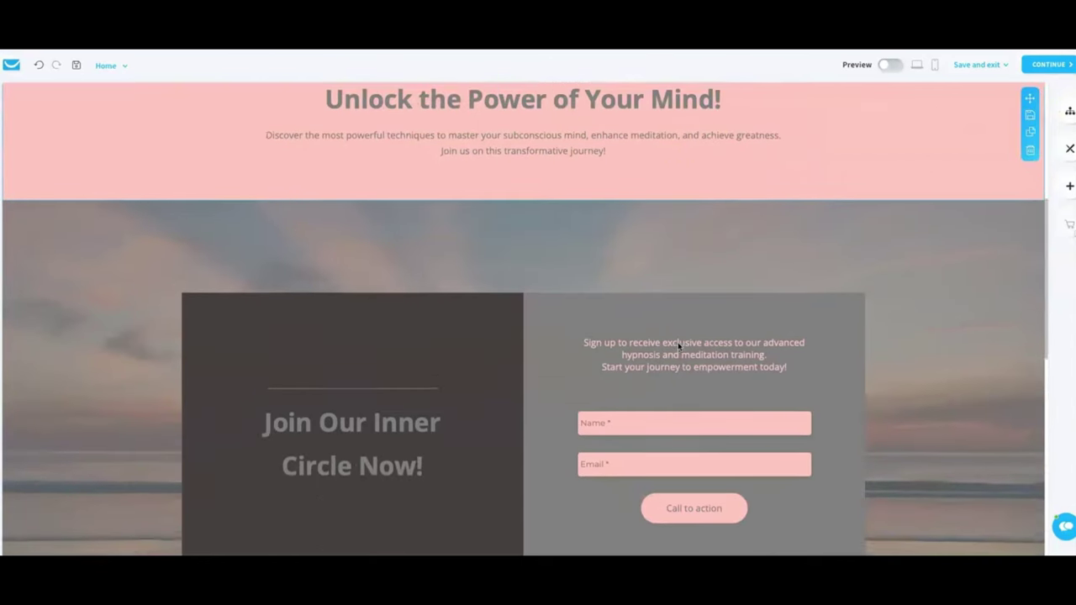
Place a new text element in the pink introduction section, below the "Join us on this transformative journey!" text.
scroll(679, 346, "up", 3)
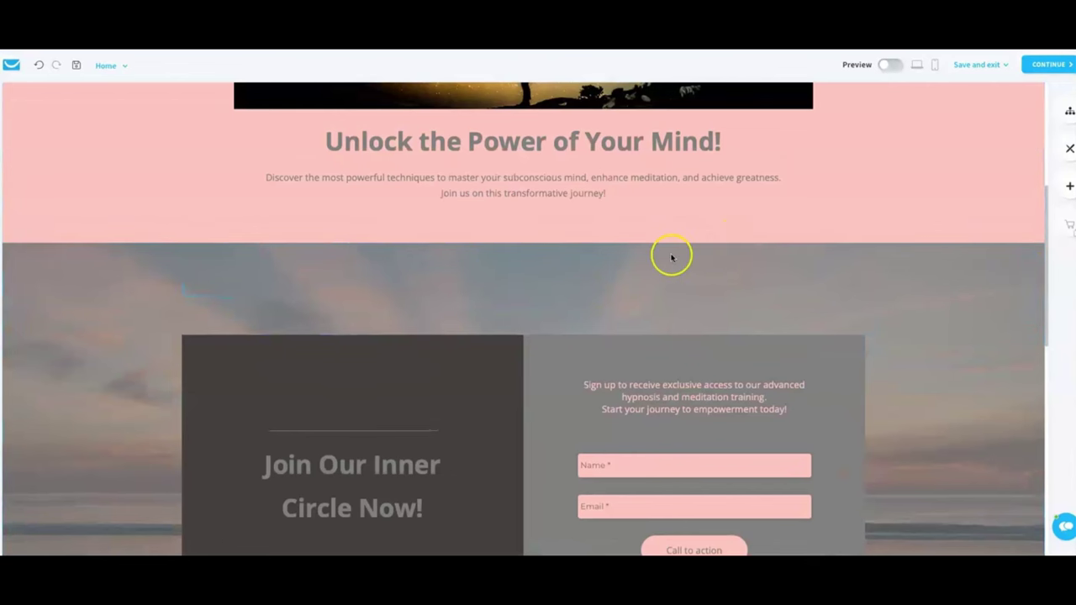
left_click(697, 266)
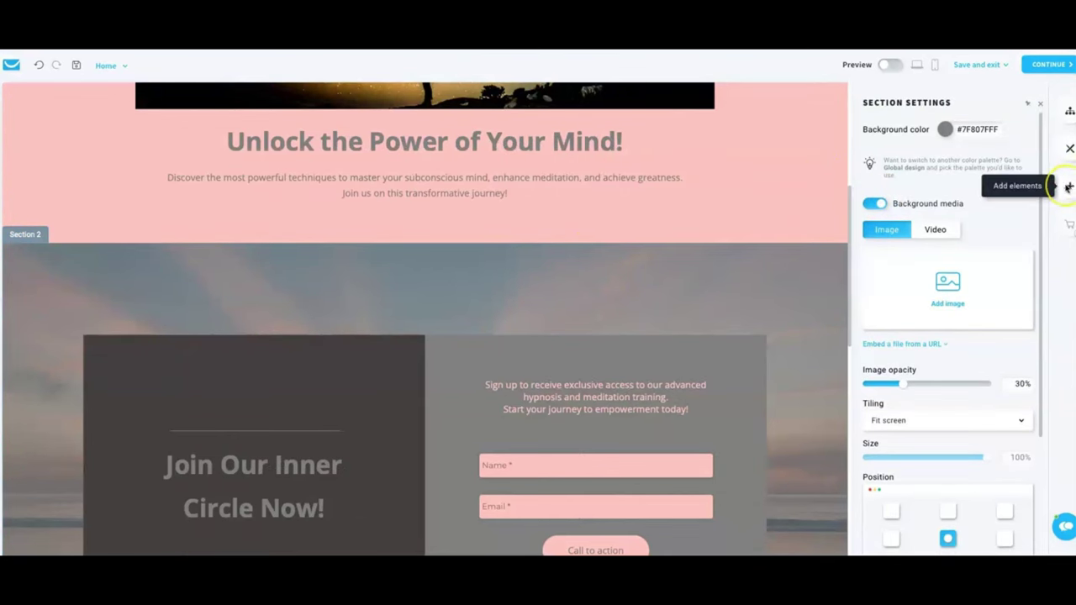
left_click(1066, 186)
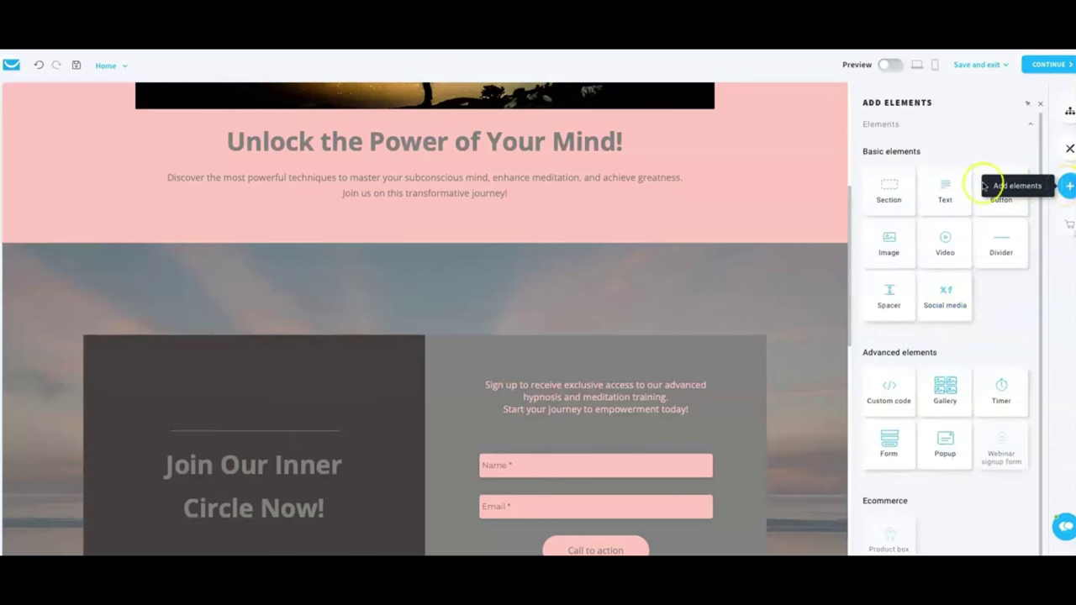
left_click_drag(945, 192, 442, 222)
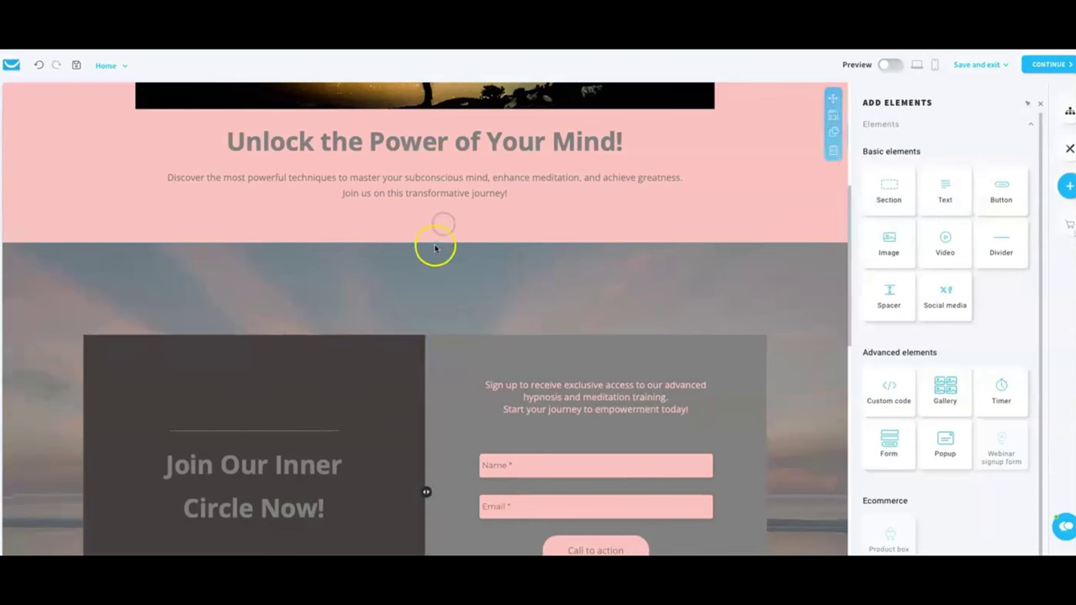
scroll(557, 245, "up", 4)
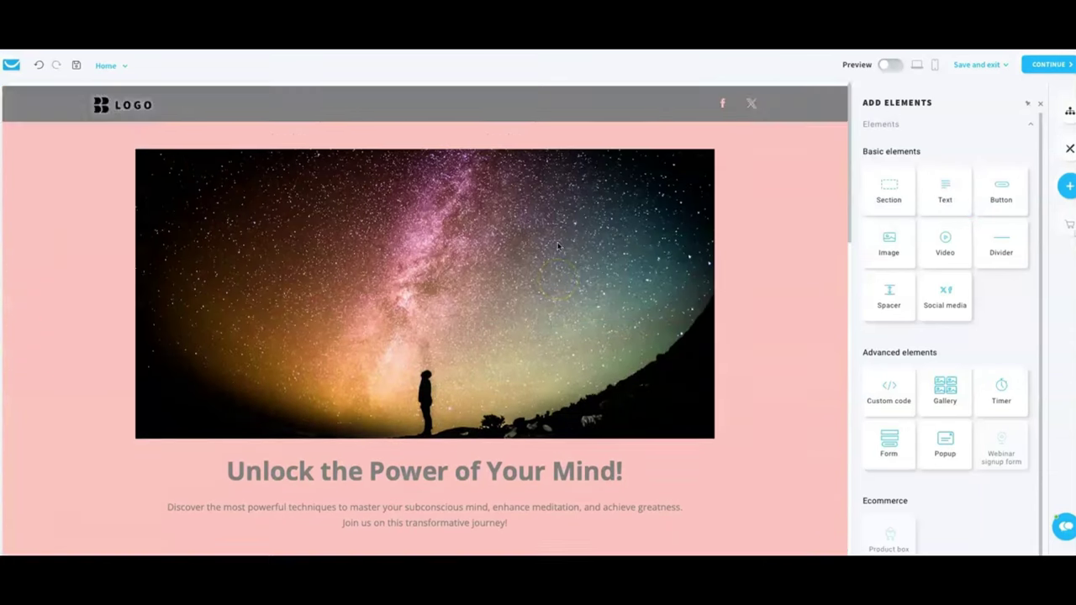
scroll(557, 246, "down", 4)
scroll(557, 246, "up", 1)
left_click_drag(934, 185, 435, 244)
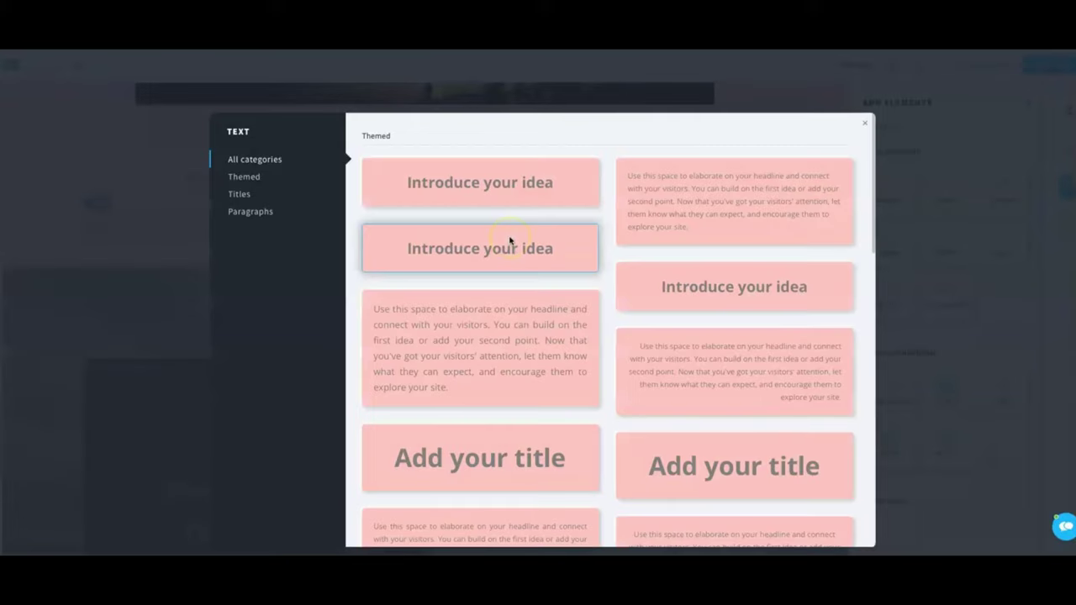
Browse the text block designs and insert a left-aligned paragraph block from the Themed category.
scroll(509, 296, "down", 5)
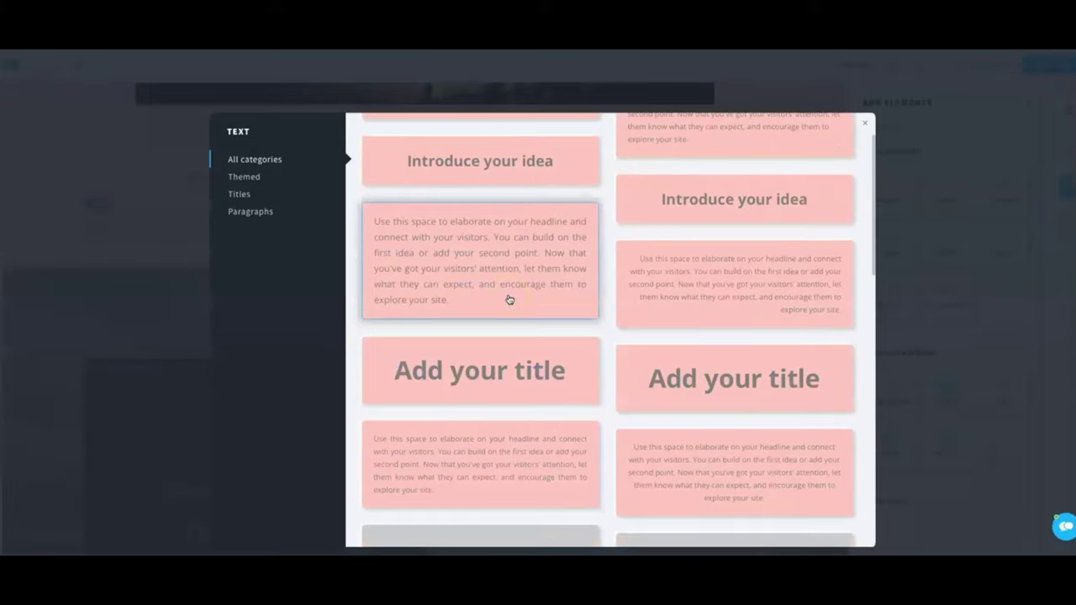
scroll(509, 299, "down", 7)
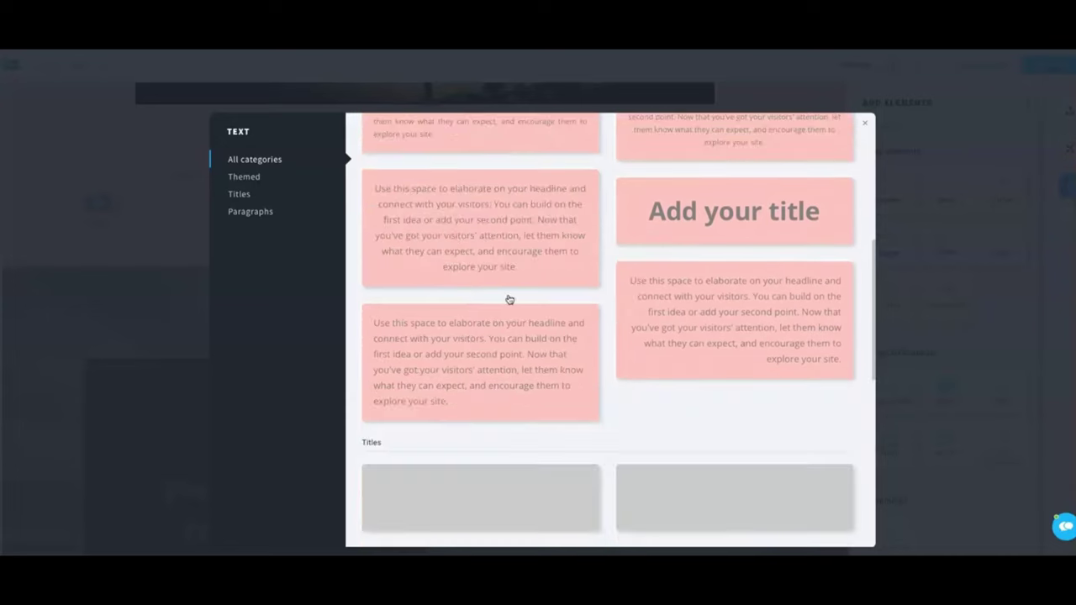
scroll(510, 300, "up", 5)
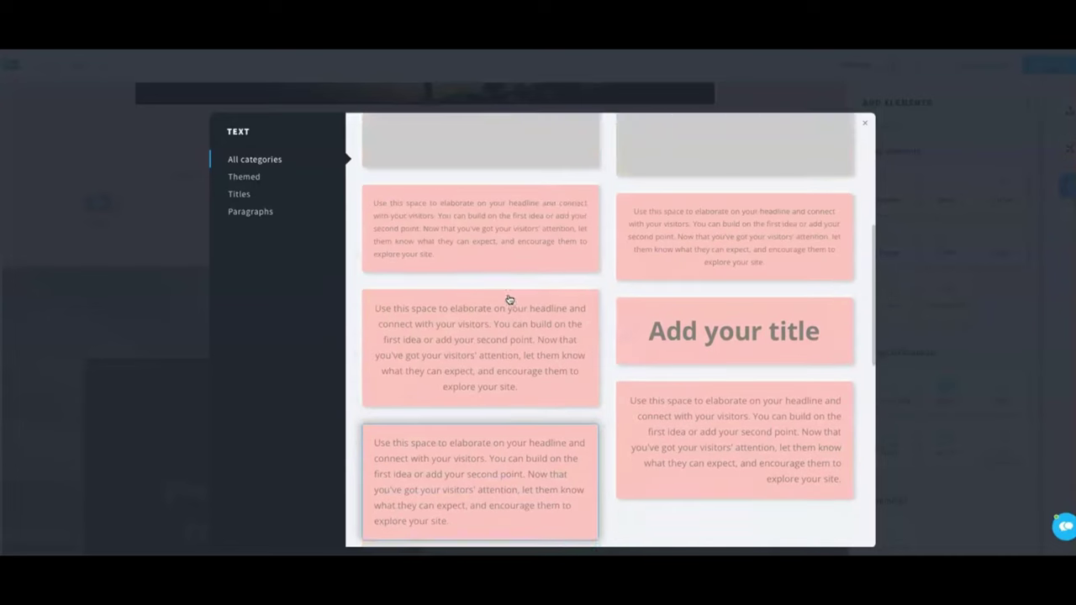
scroll(509, 299, "up", 6)
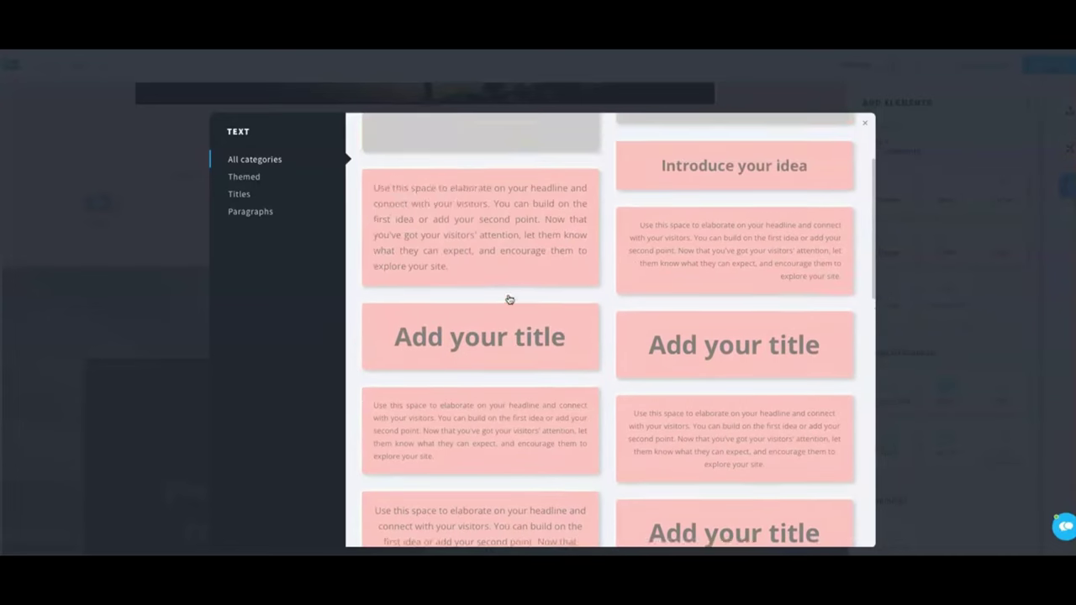
left_click(510, 299)
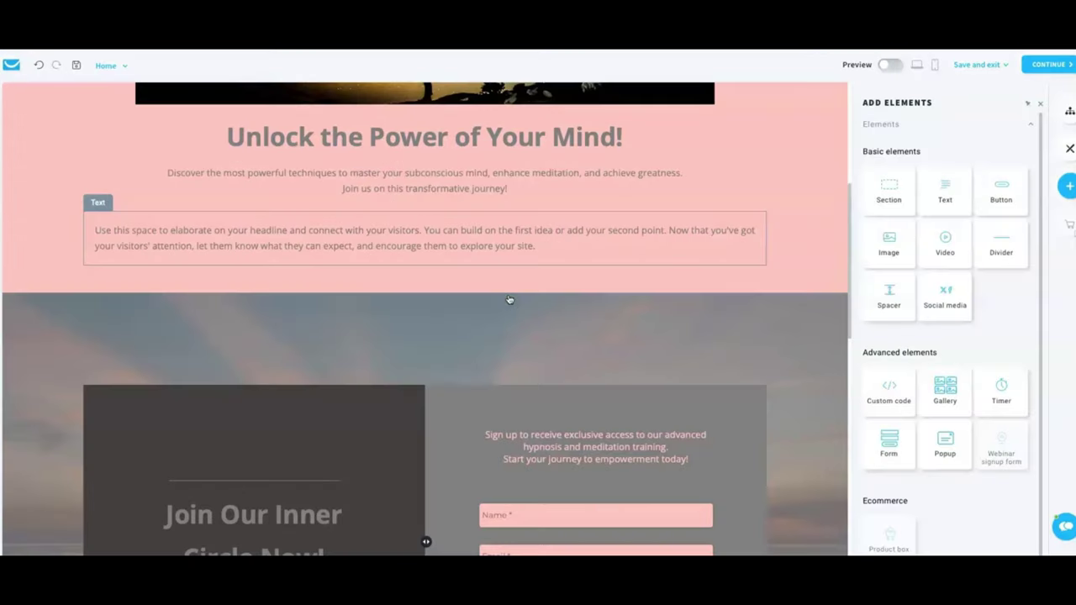
Select all the placeholder text in the new paragraph below the introduction.
left_click(548, 248)
left_click_drag(547, 249, 82, 225)
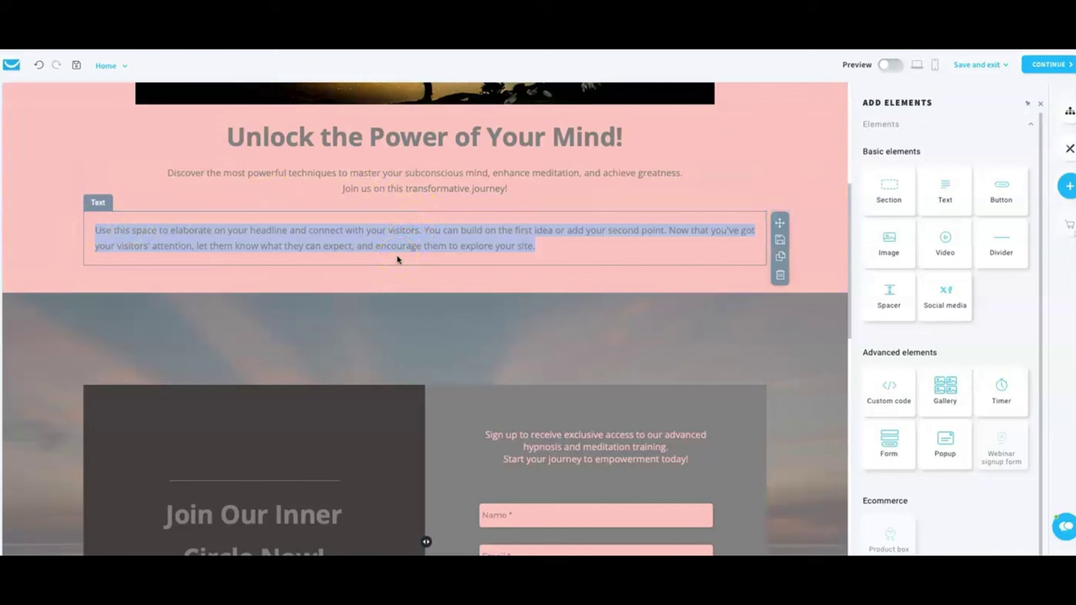
left_click(525, 232)
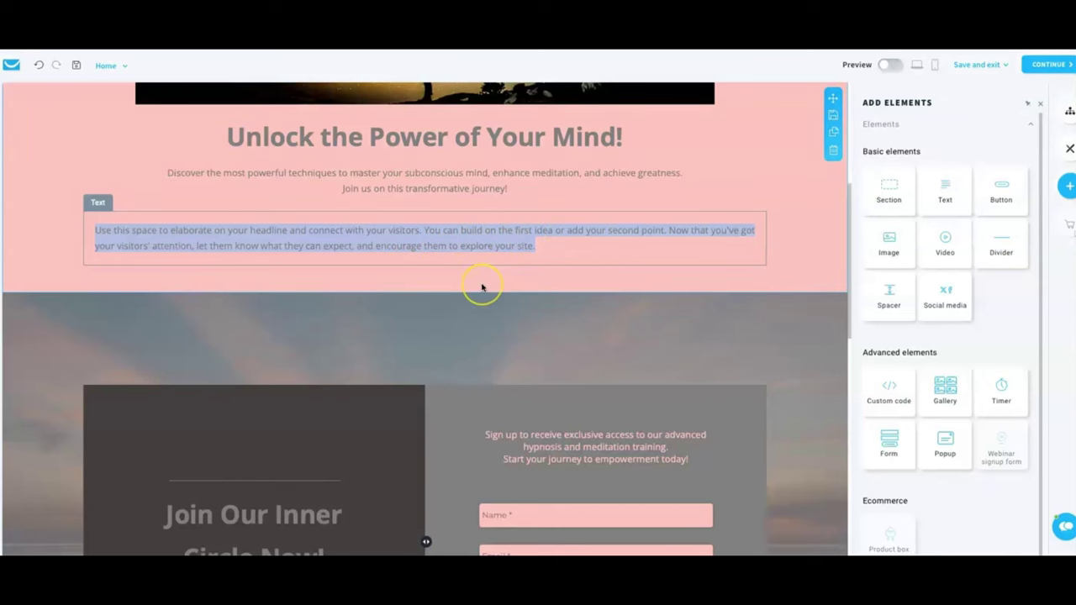
left_click(476, 336)
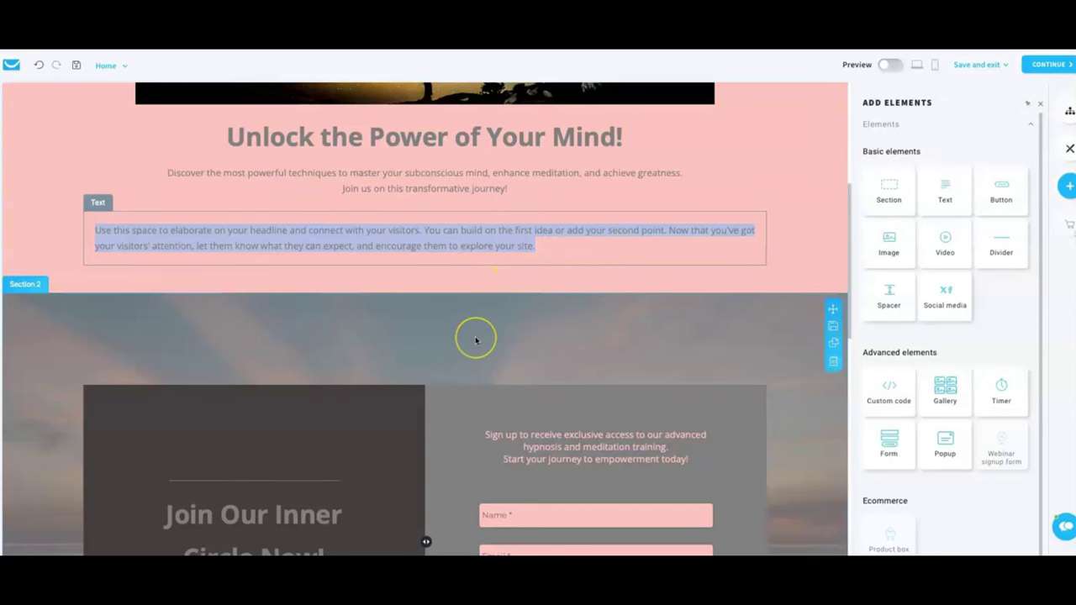
Check the text settings of the sign-up paragraph and of the "Join Our Inner Circle Now!" heading.
scroll(475, 338, "down", 1)
scroll(475, 336, "down", 1)
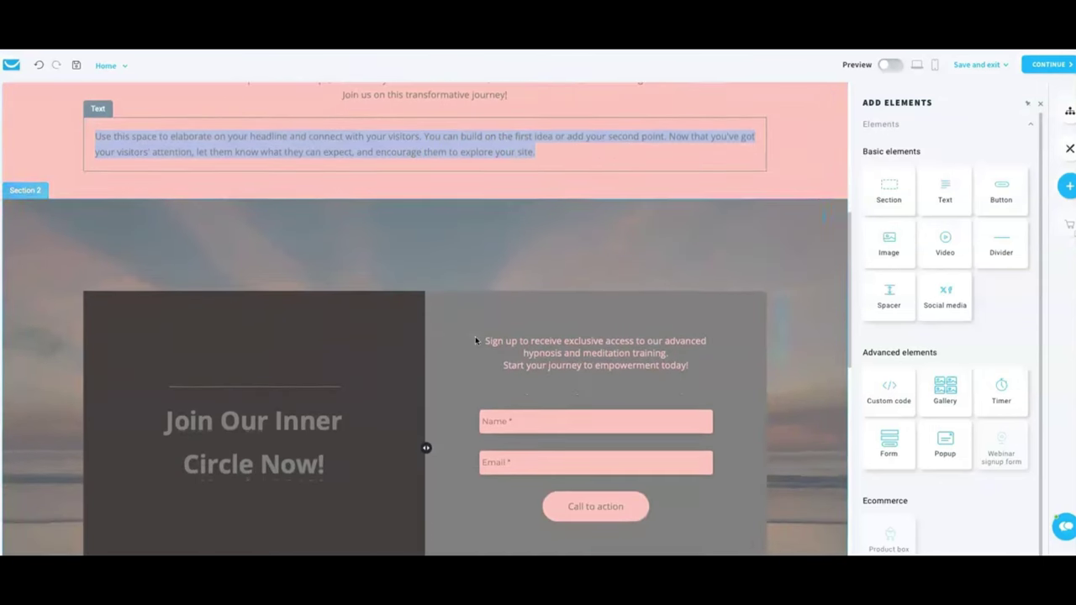
scroll(475, 336, "down", 3)
scroll(475, 340, "up", 2)
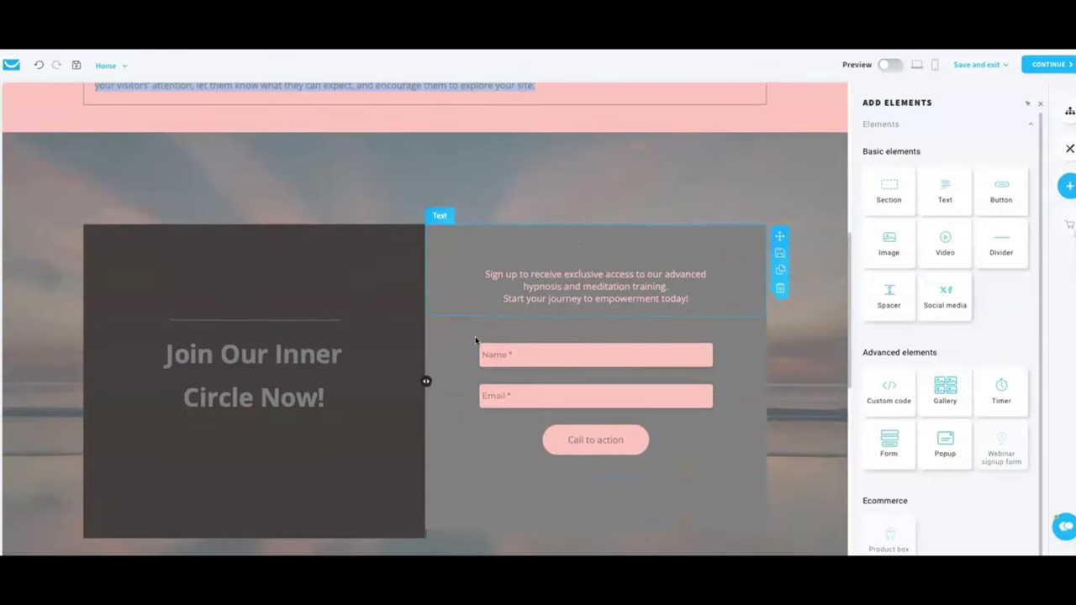
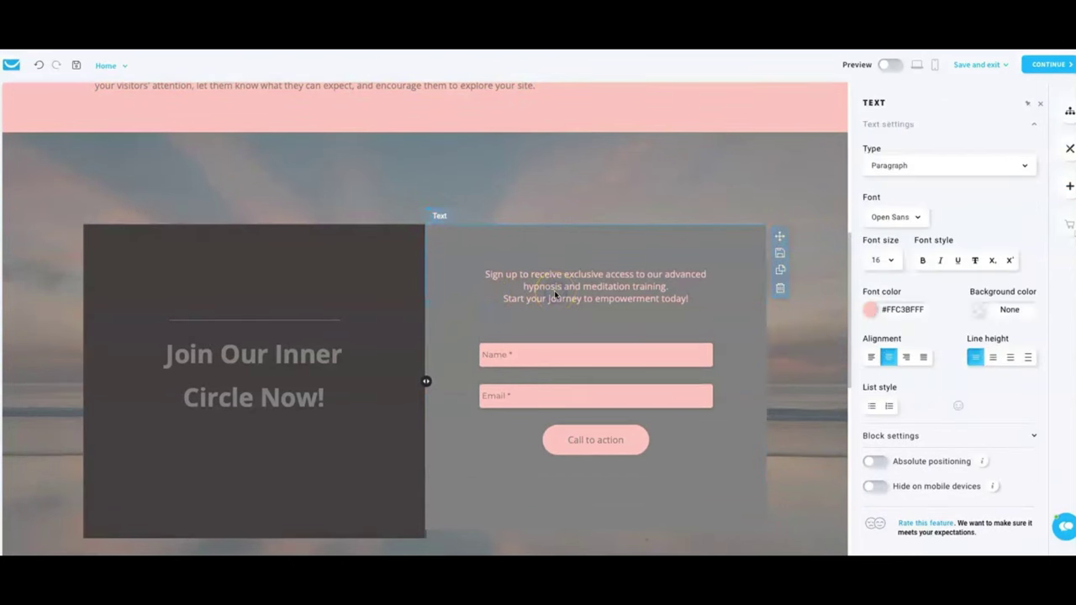
left_click(257, 385)
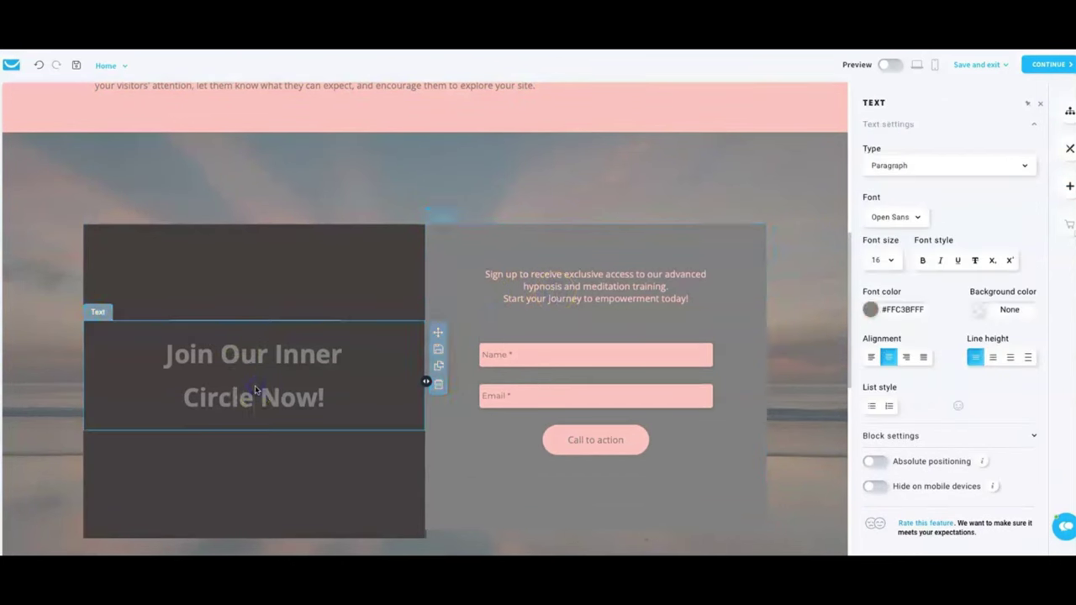
left_click(271, 335)
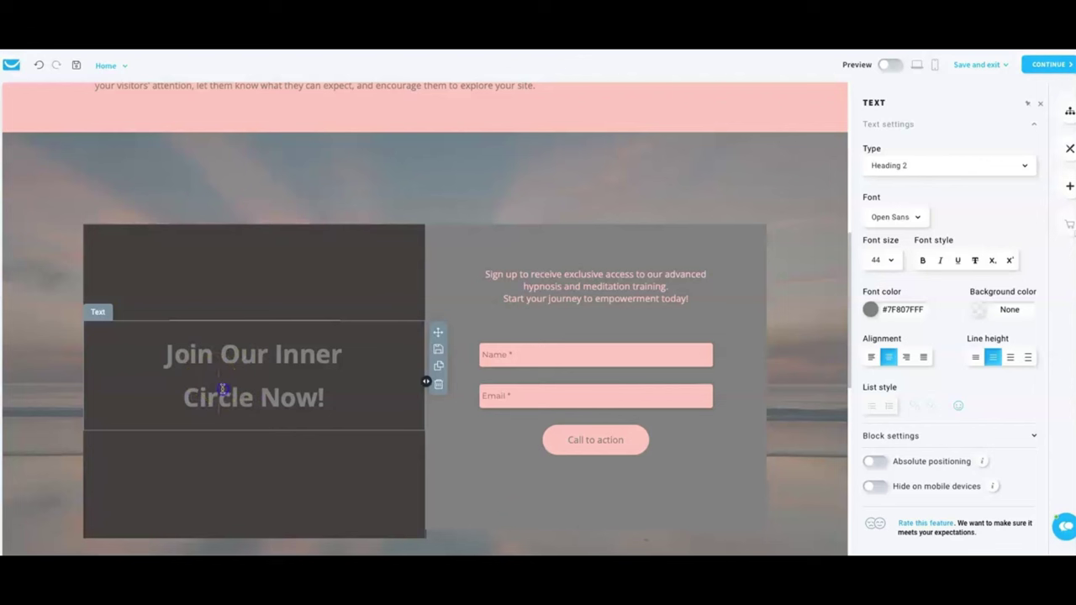
left_click(194, 293)
left_click(264, 396)
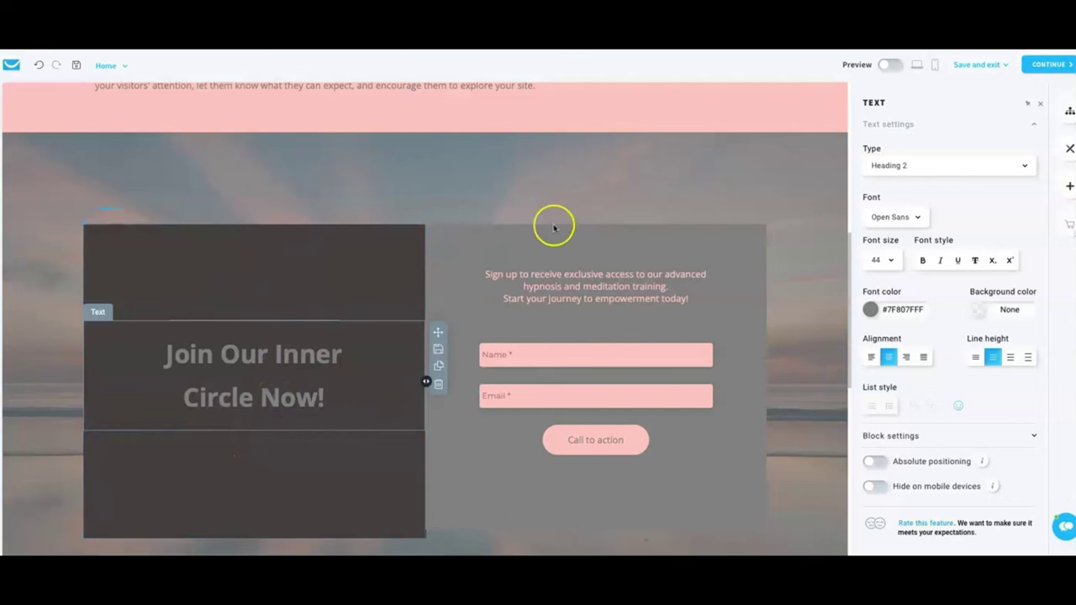
Open the paragraph above the sign-up form for editing and review its text settings.
left_click(599, 286)
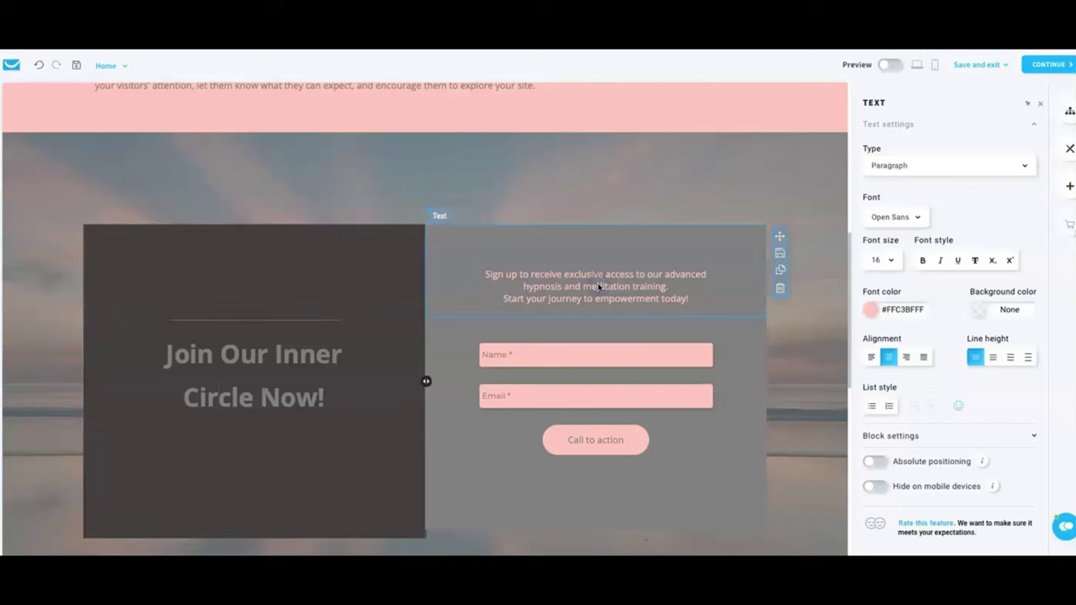
left_click(981, 209)
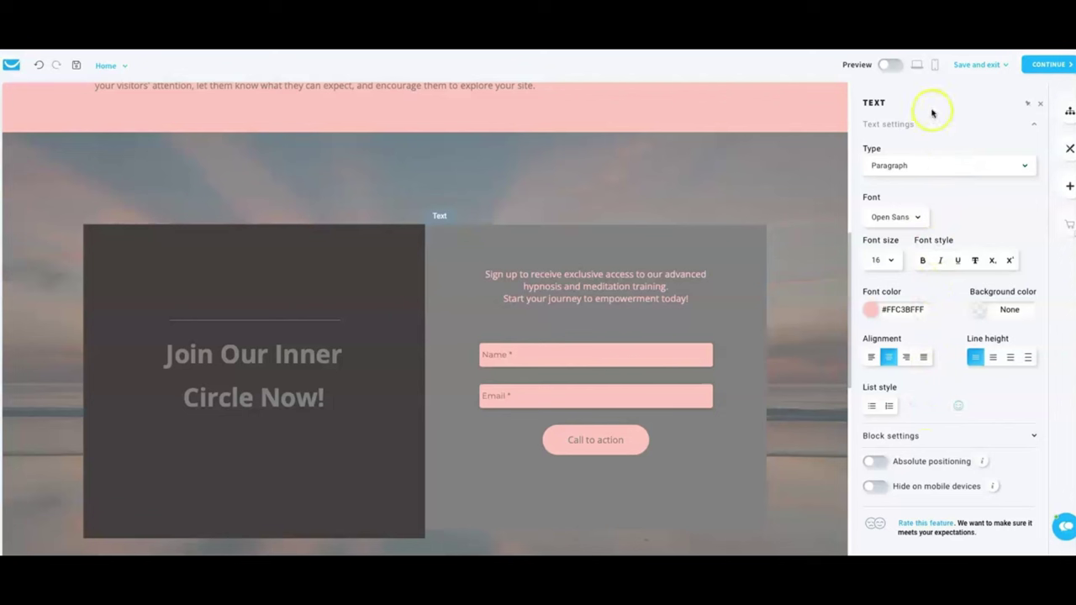
mouse_move(630, 298)
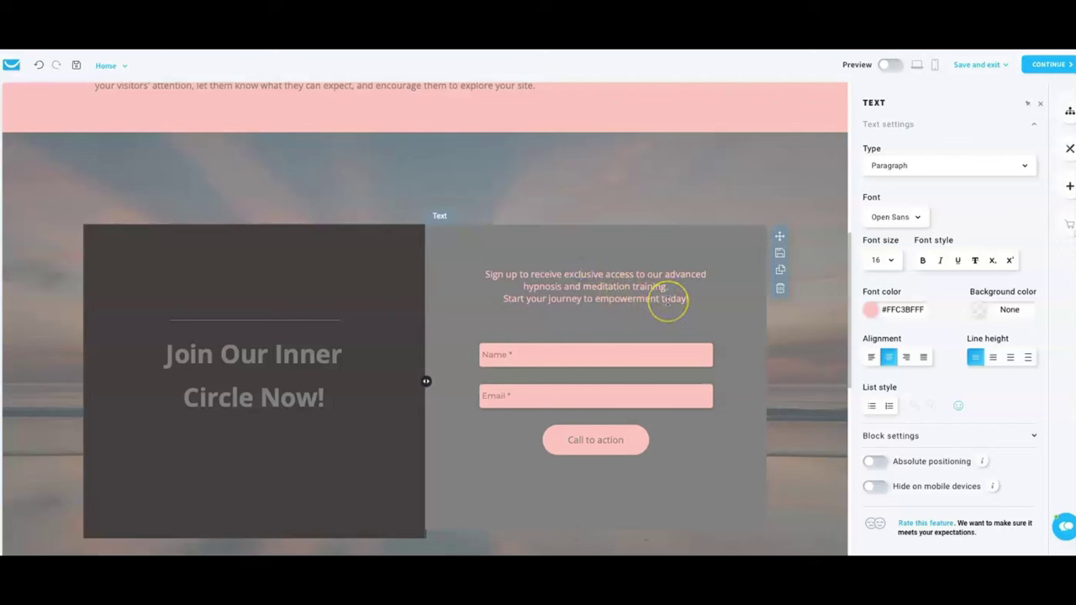
type("!")
left_click(672, 288)
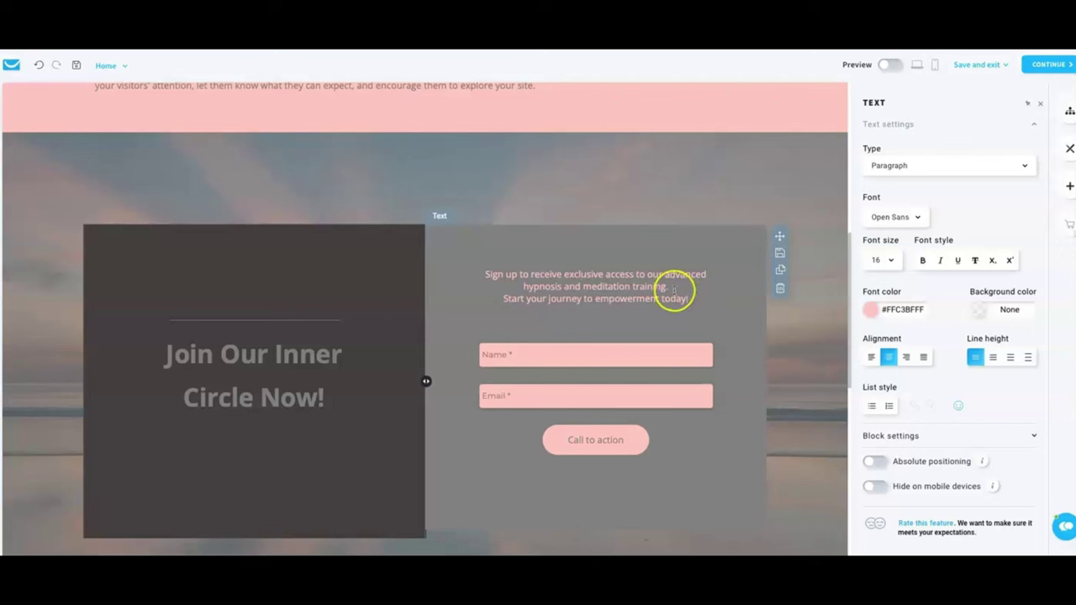
left_click(691, 297)
Replace "Sign up" at the start of the paragraph above the form with "Enter your BEST email".
left_click(521, 274)
key("BackSpace")
key("BackSpace")
key("BackSpace")
key("BackSpace")
key("BackSpace")
key("BackSpace")
key("BackSpace")
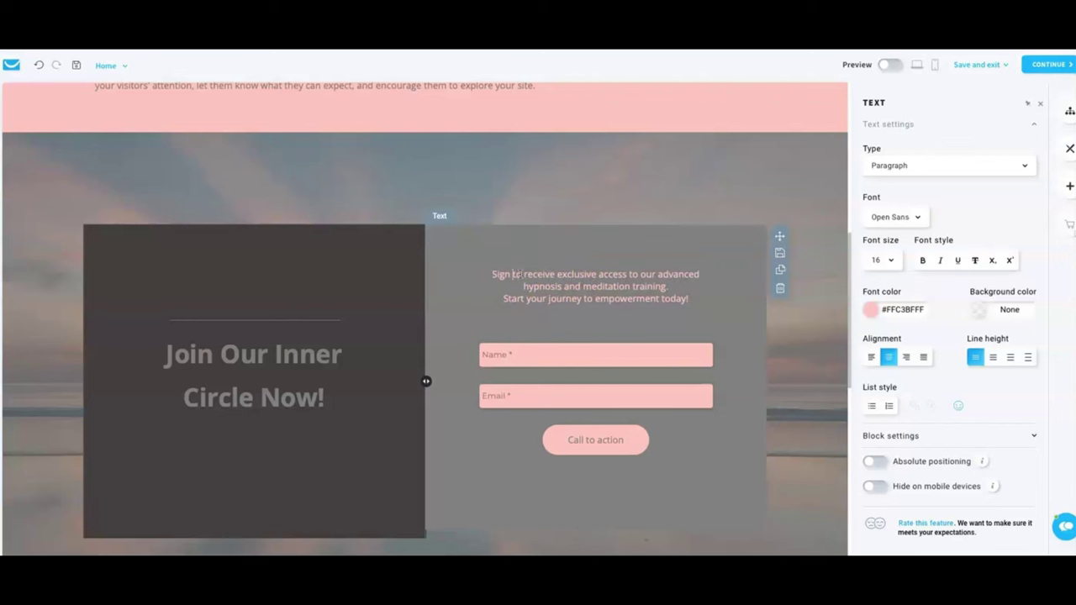
key("BackSpace")
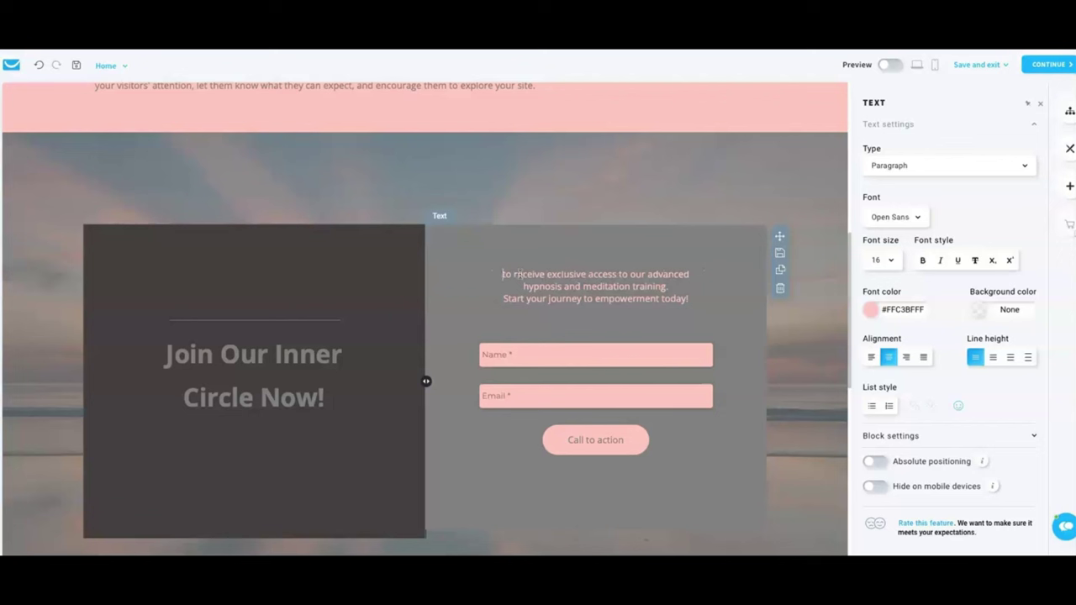
type("Enter")
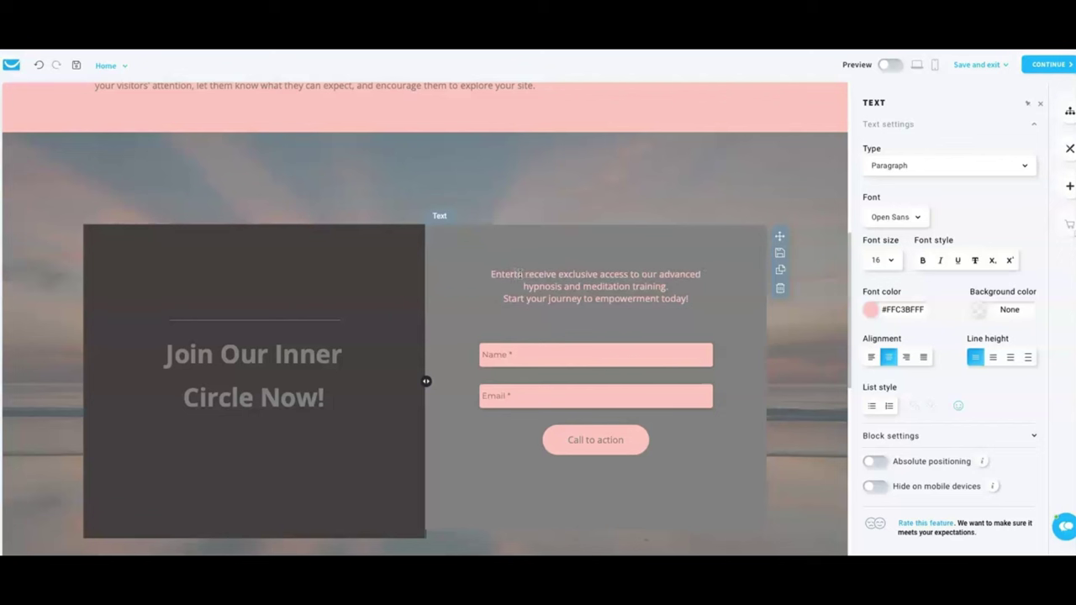
type(" y")
type("our BEAS")
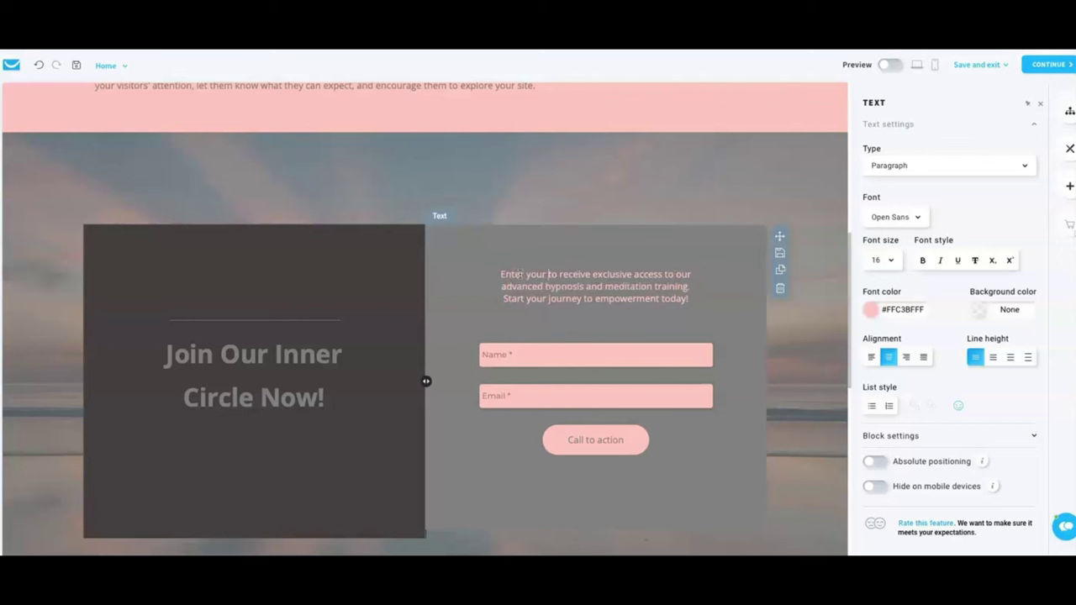
key("BackSpace")
key("BackSpace")
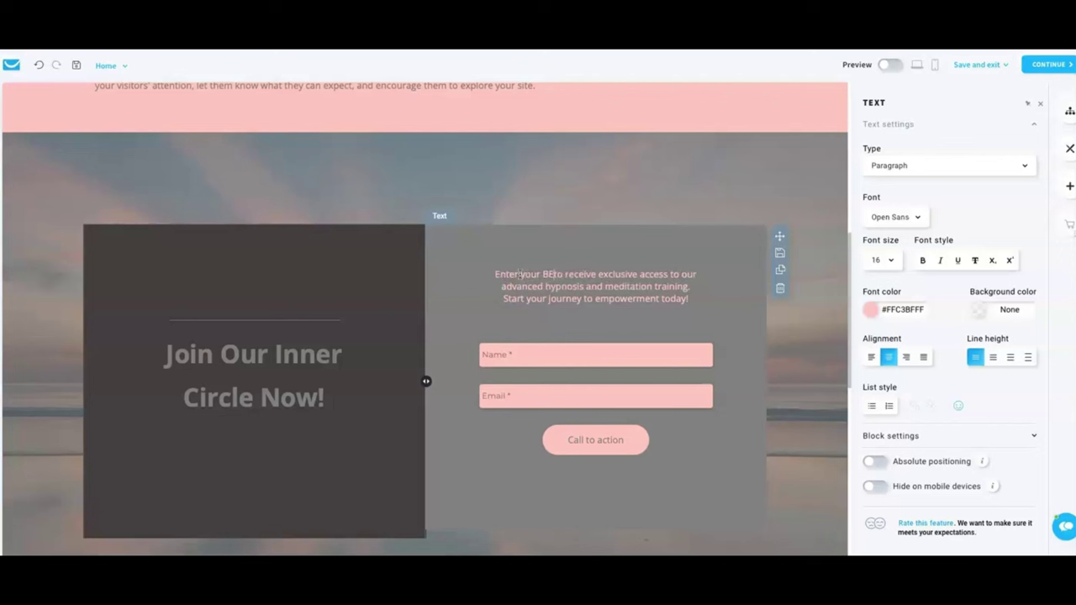
type("ST email")
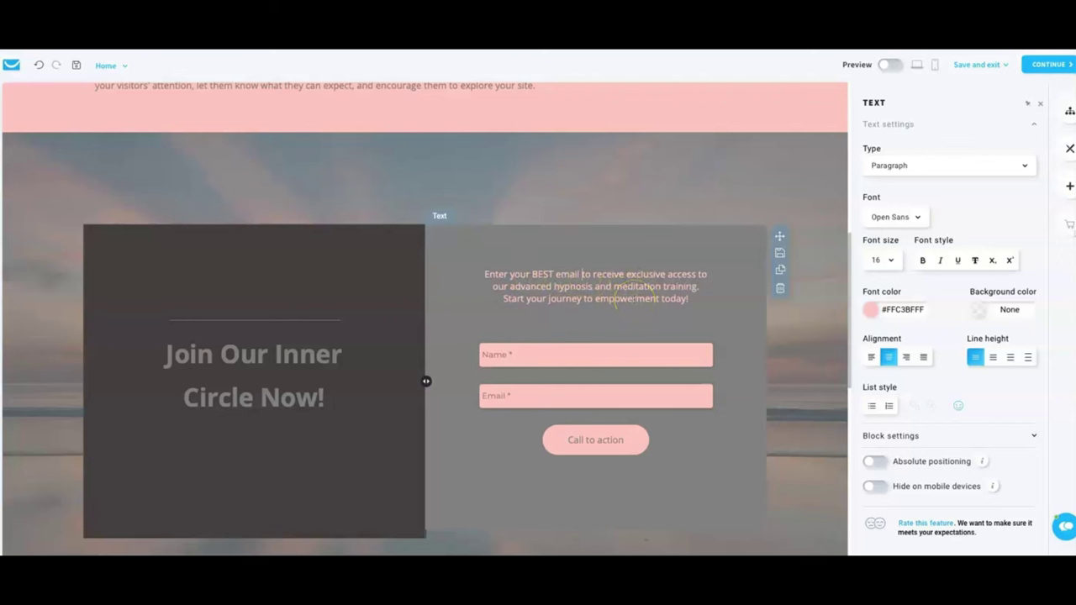
Set the sign-up form to redirect to an external page or website after submission, and activate its URL entry.
left_click(611, 366)
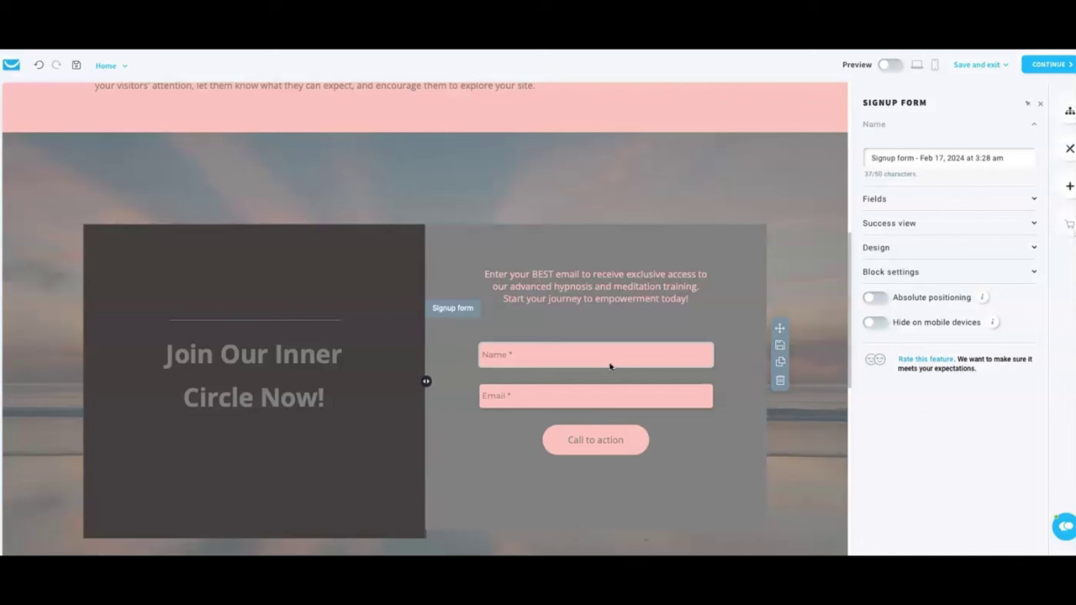
left_click(905, 223)
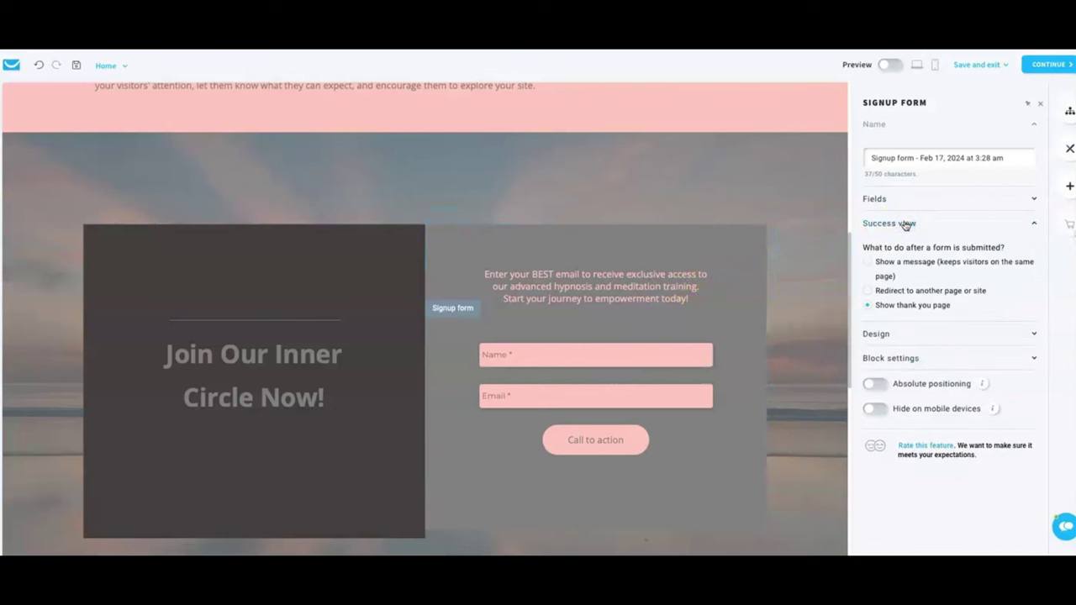
left_click(870, 291)
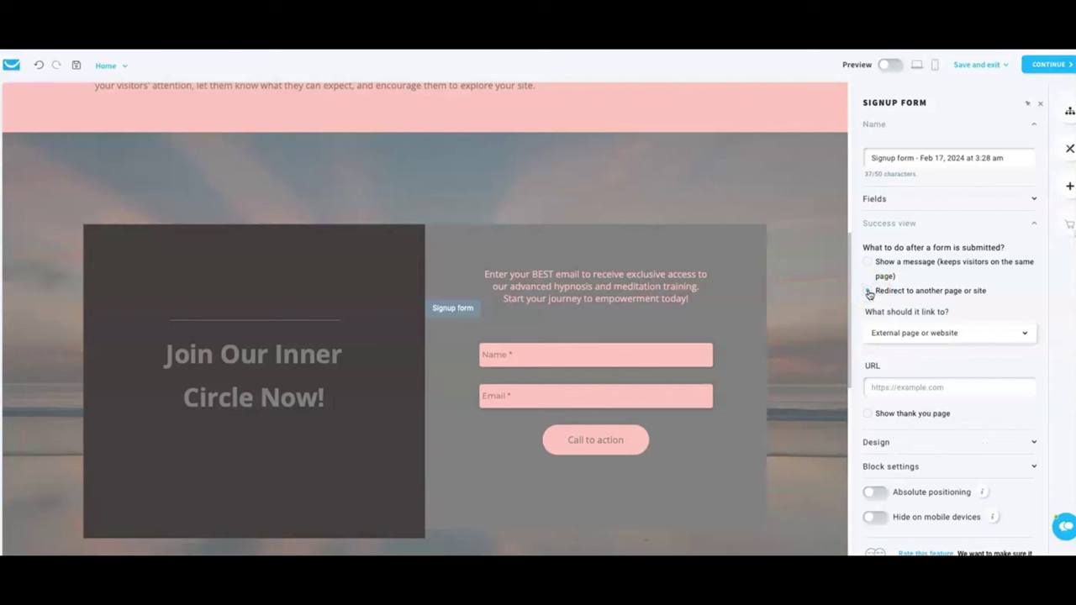
left_click(958, 294)
left_click(882, 386)
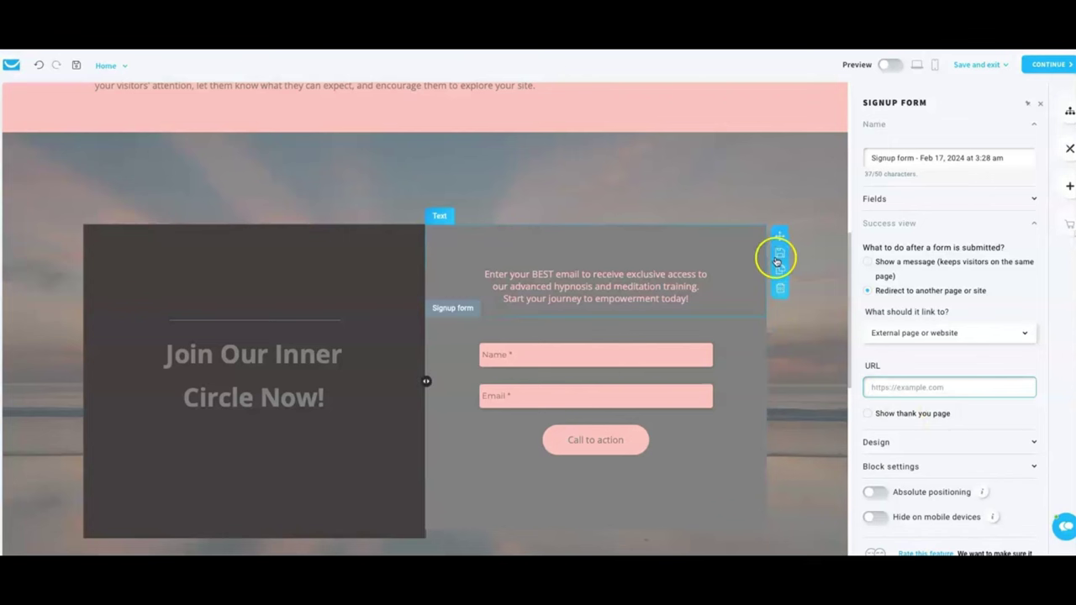
scroll(797, 364, "down", 5)
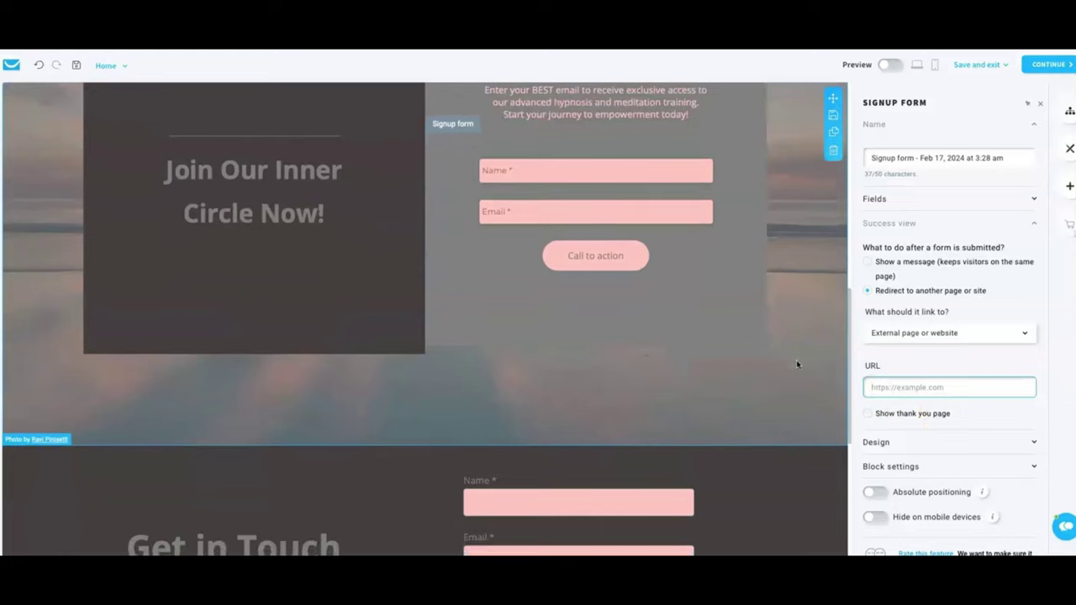
Examine the landing page's sections, from the header and hero image through the sign-up and contact forms to the testimonial.
scroll(797, 364, "down", 2)
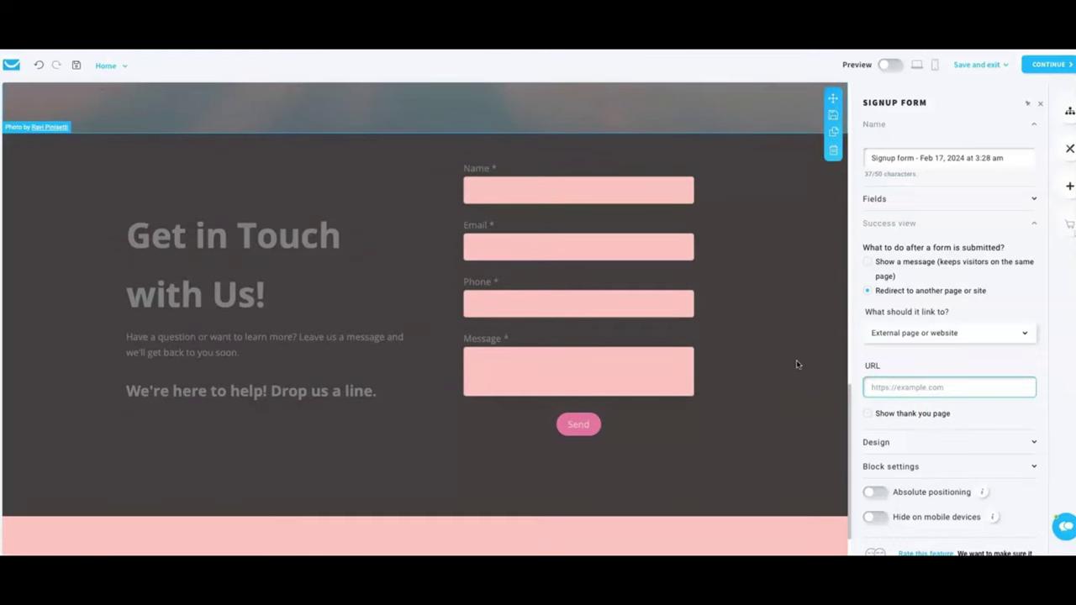
scroll(798, 364, "down", 2)
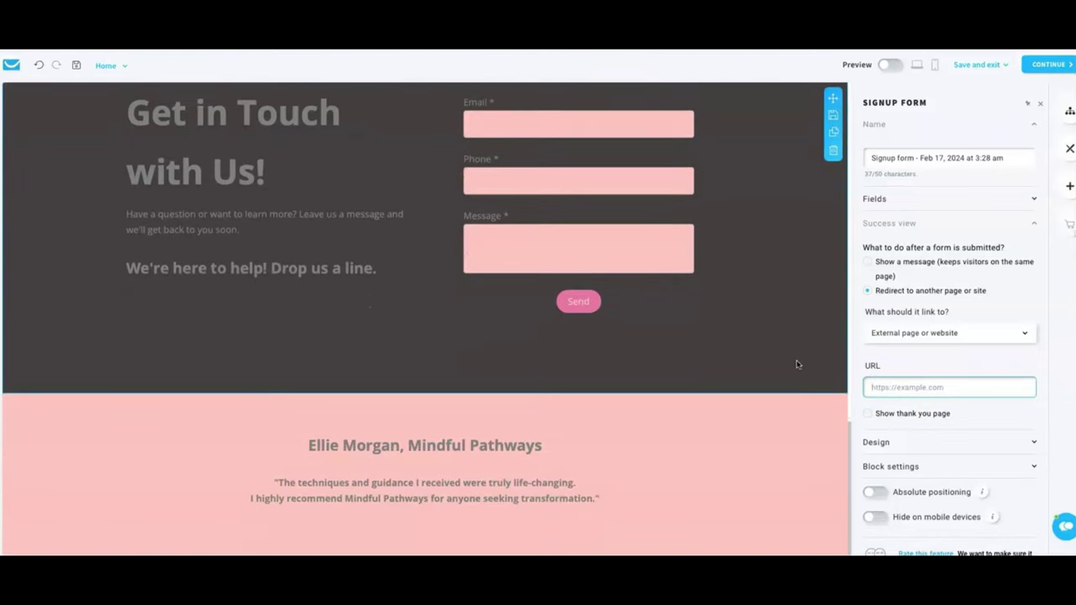
scroll(797, 364, "up", 5)
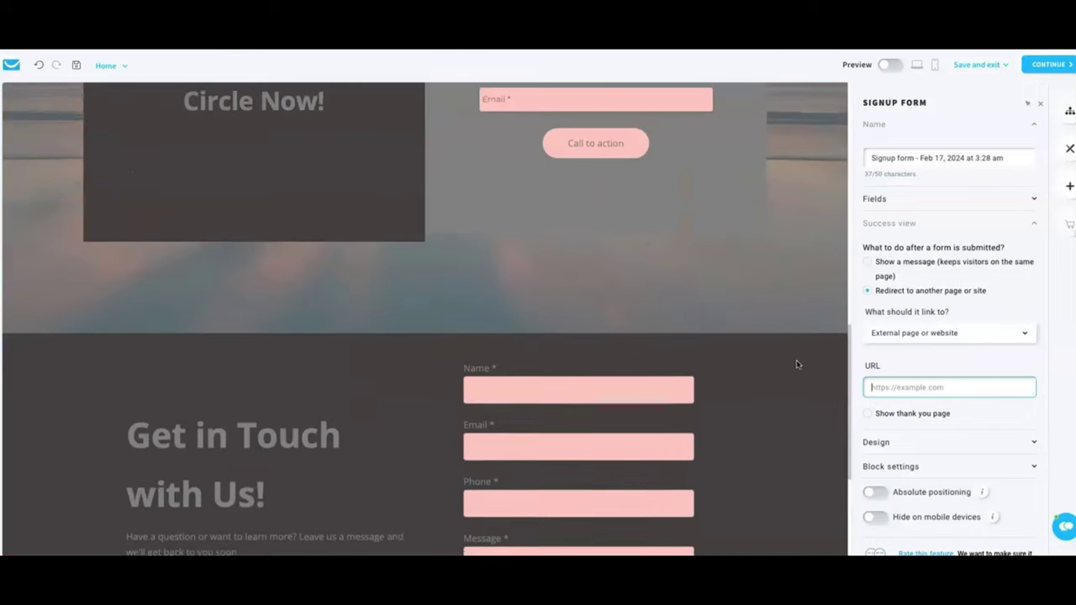
scroll(797, 364, "down", 3)
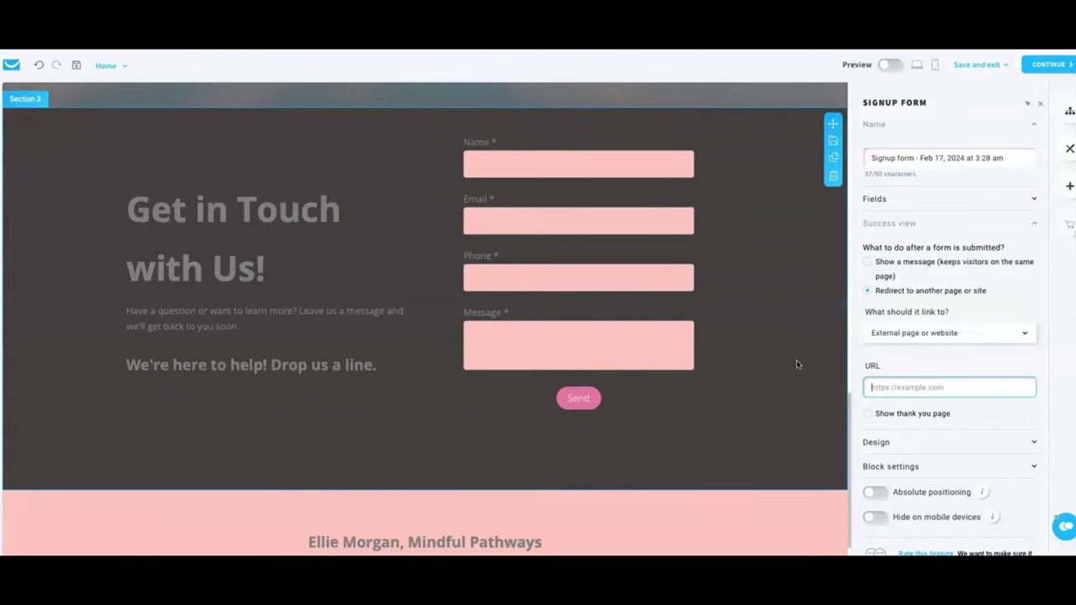
scroll(798, 364, "up", 3)
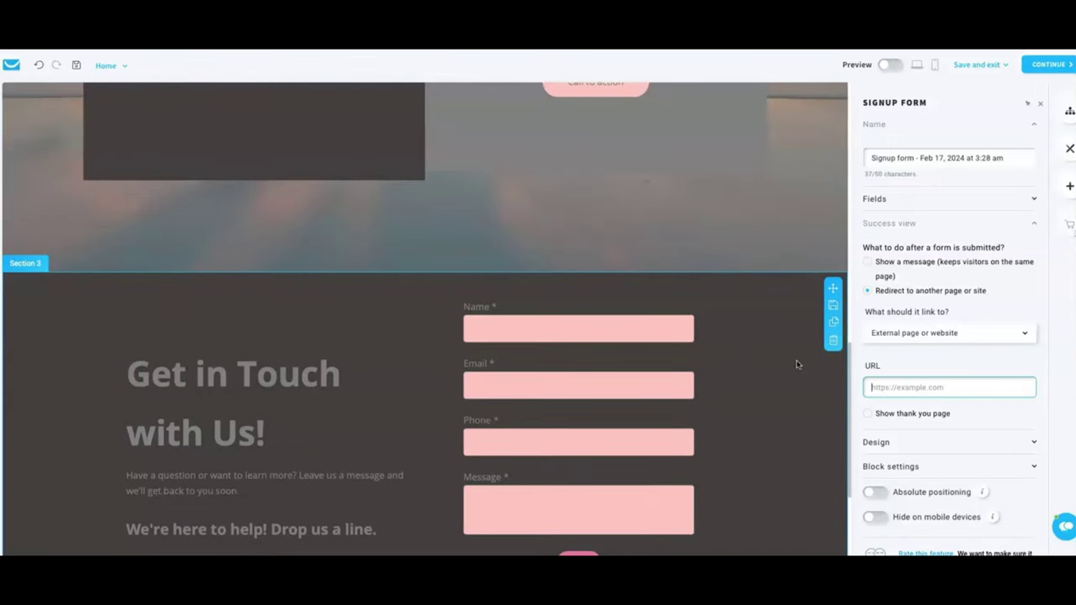
scroll(798, 364, "up", 1)
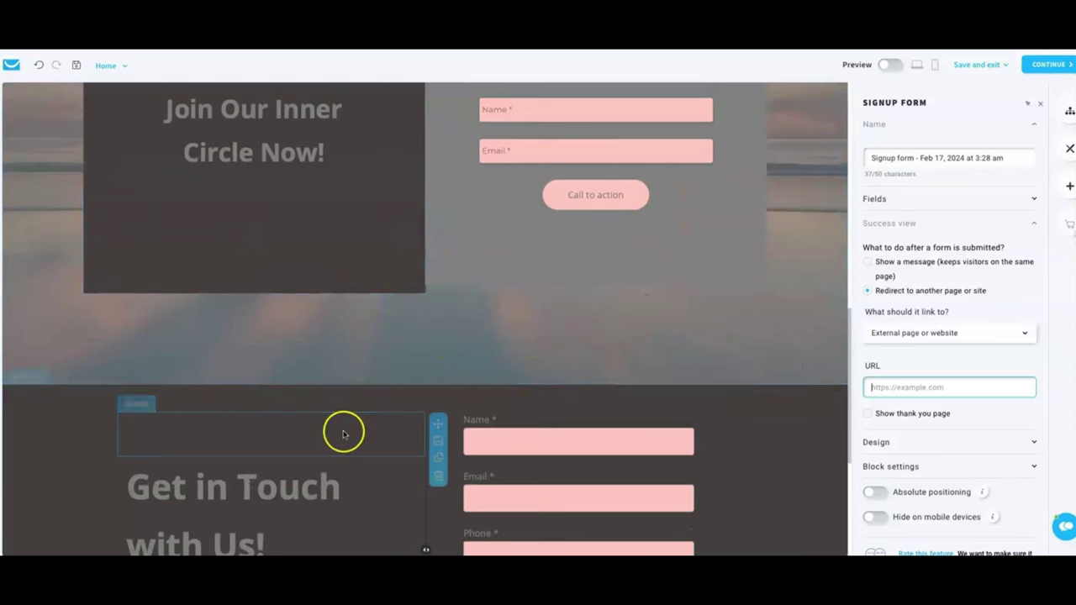
scroll(343, 433, "down", 1)
scroll(343, 429, "down", 2)
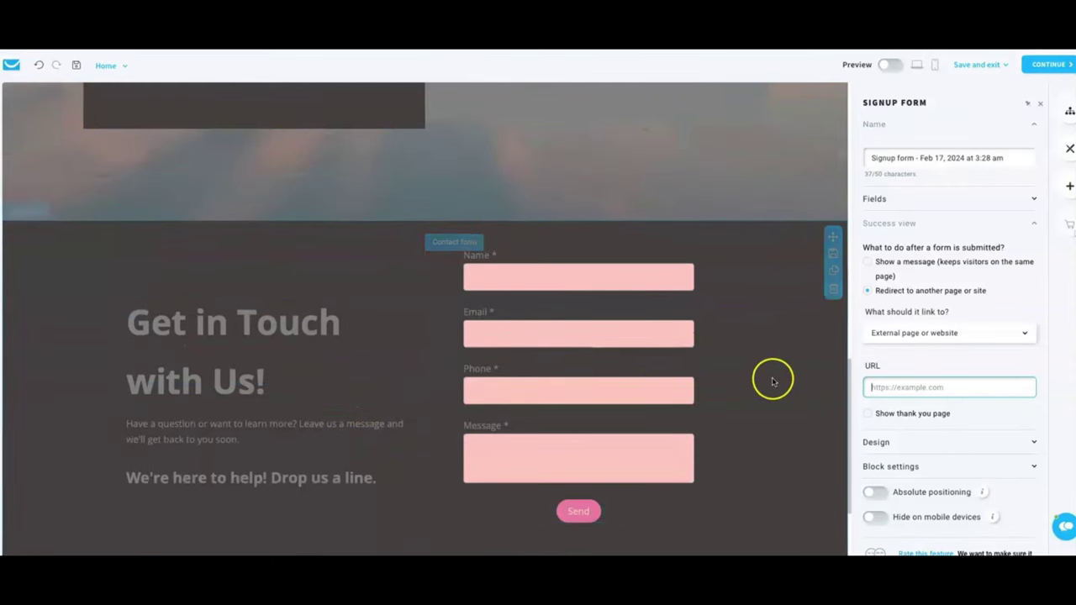
scroll(773, 382, "down", 3)
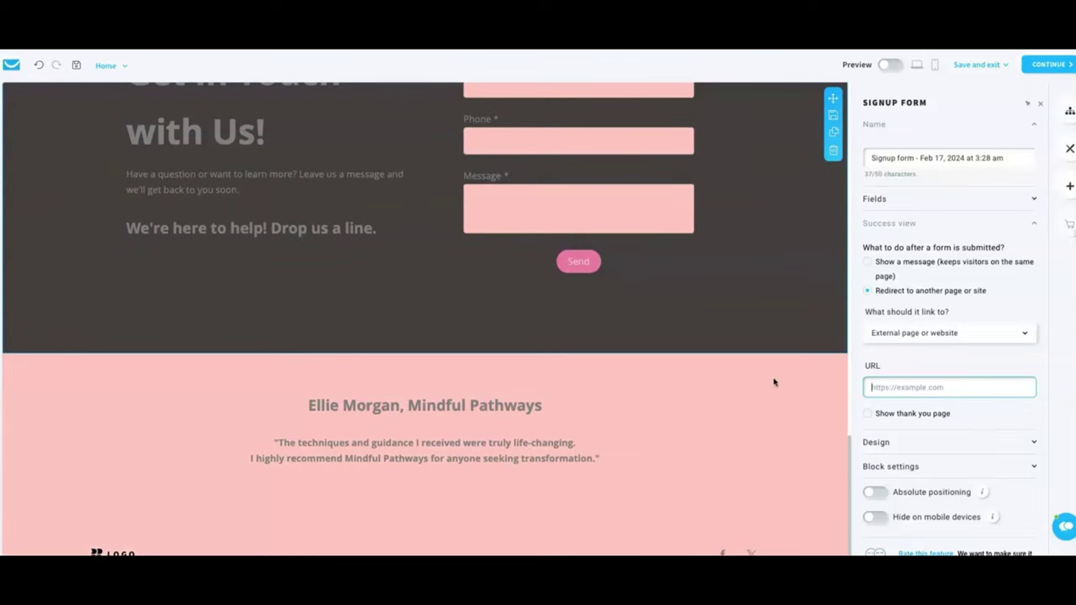
scroll(773, 382, "up", 10)
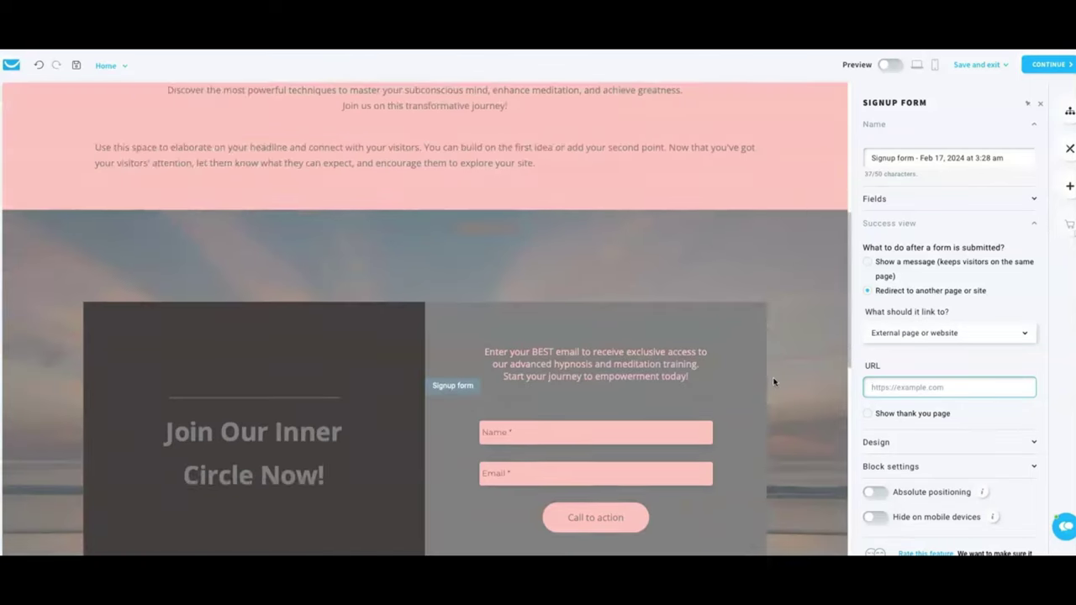
scroll(774, 382, "up", 3)
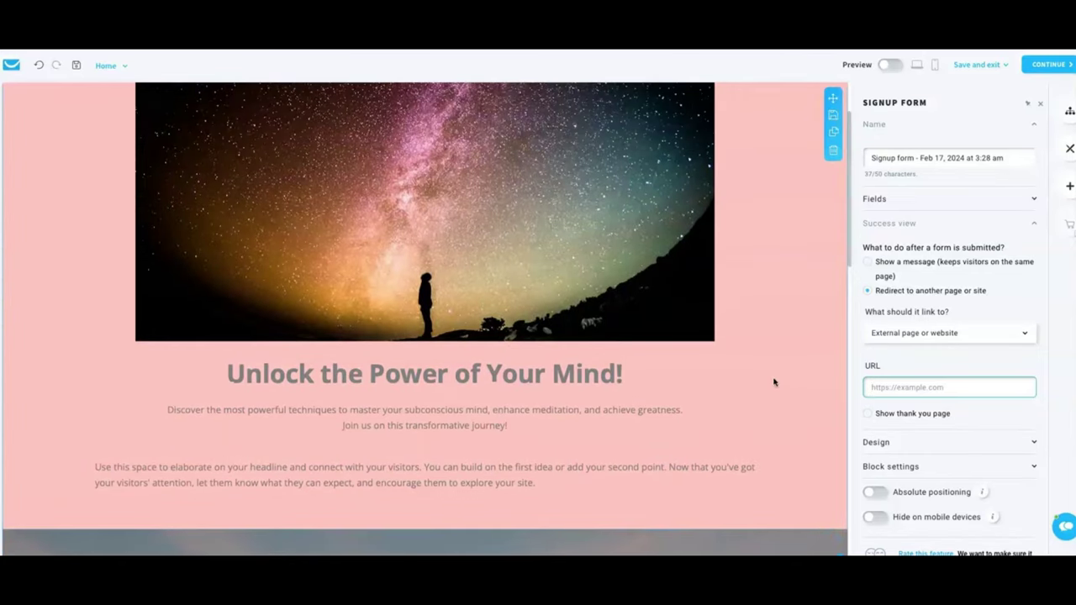
scroll(774, 382, "up", 1)
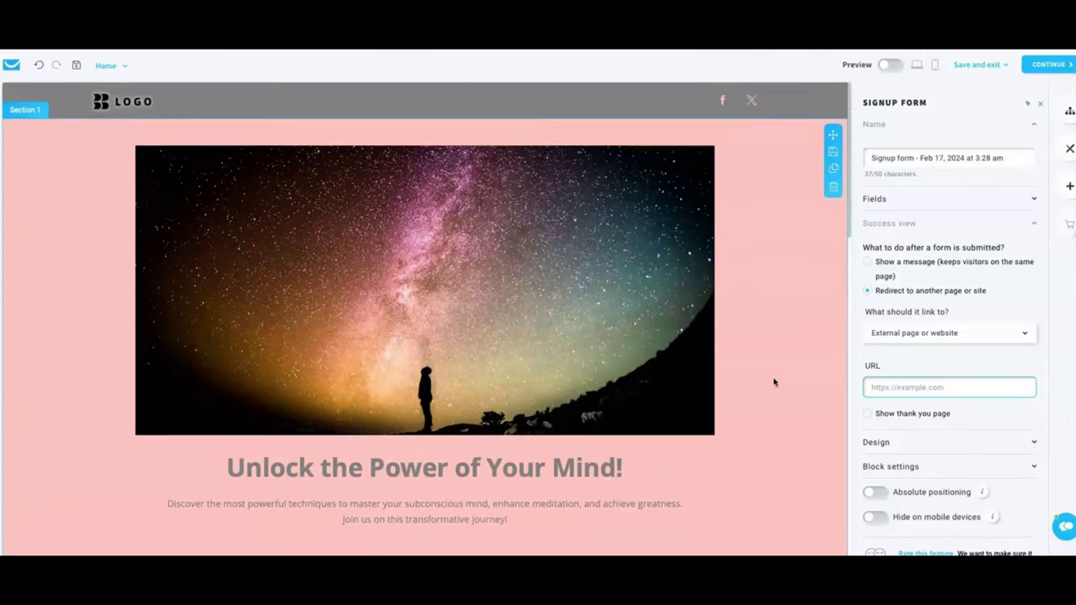
scroll(774, 382, "down", 2)
scroll(774, 382, "down", 6)
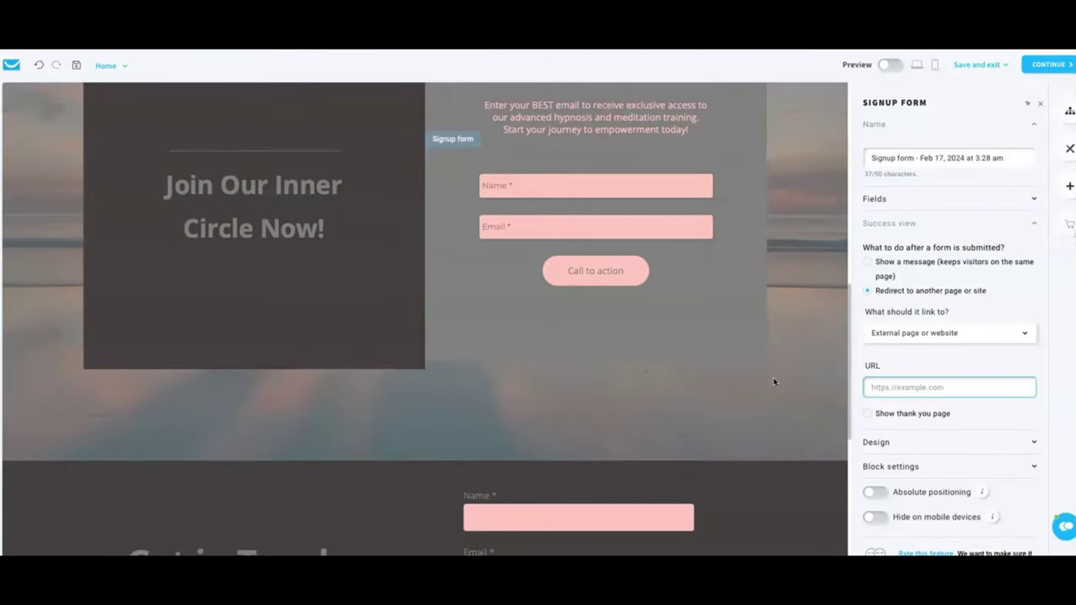
scroll(774, 382, "down", 4)
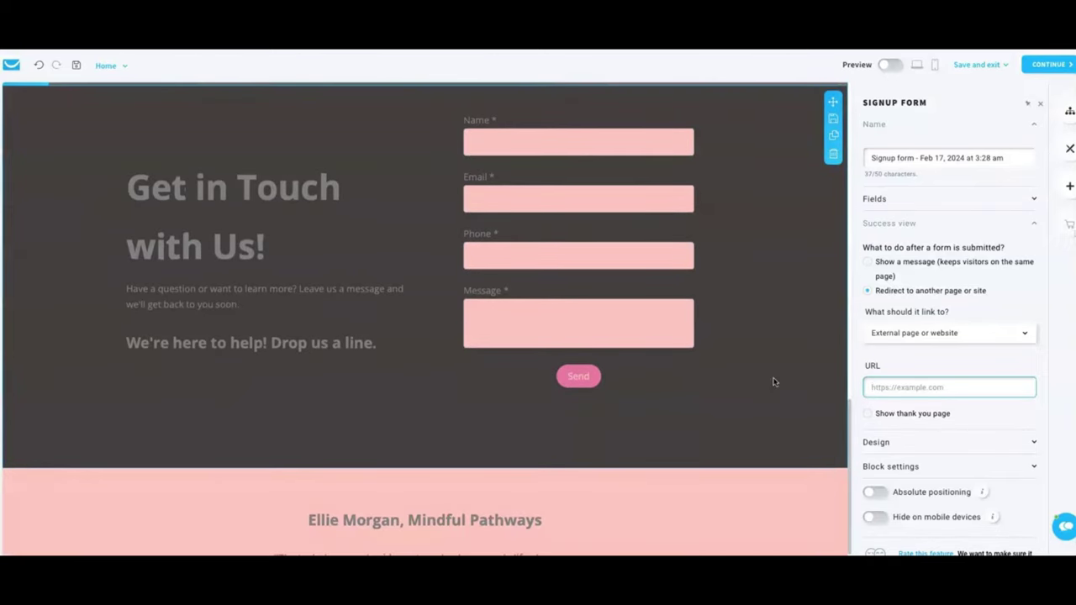
scroll(773, 381, "down", 2)
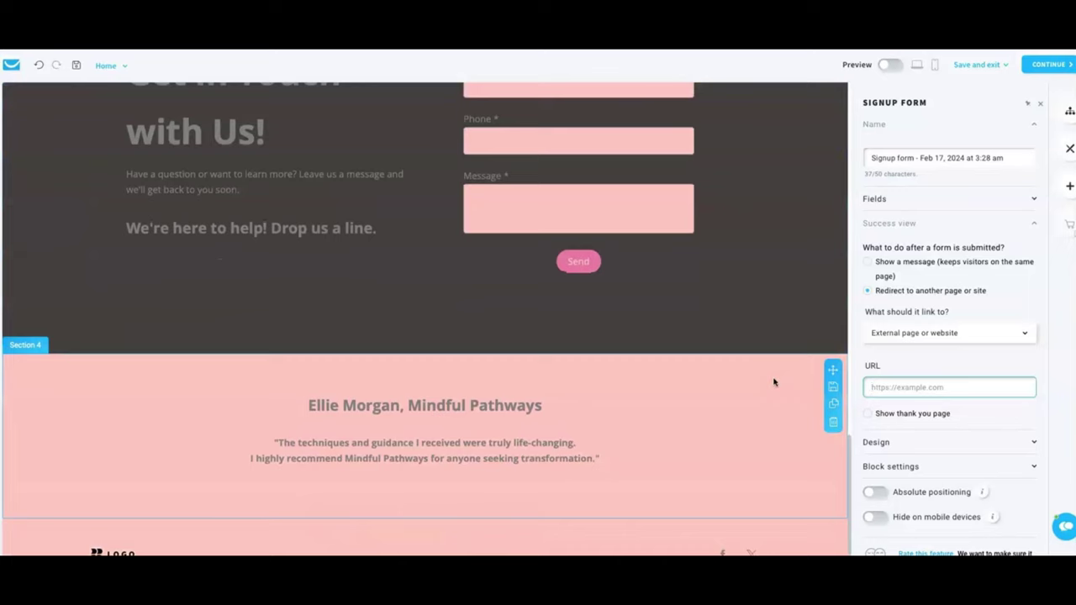
scroll(773, 381, "up", 8)
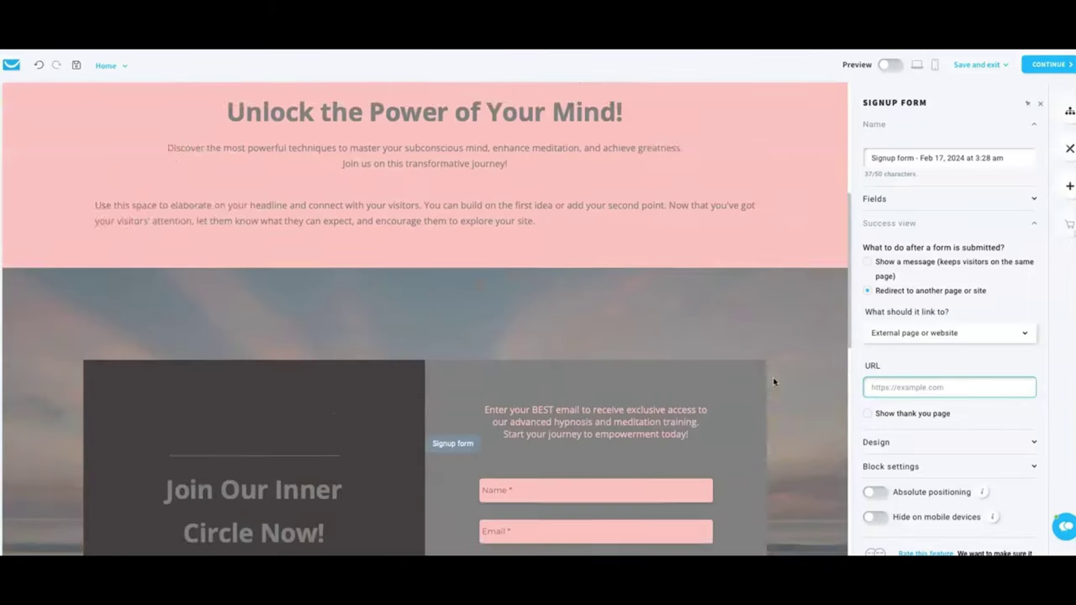
scroll(773, 381, "up", 5)
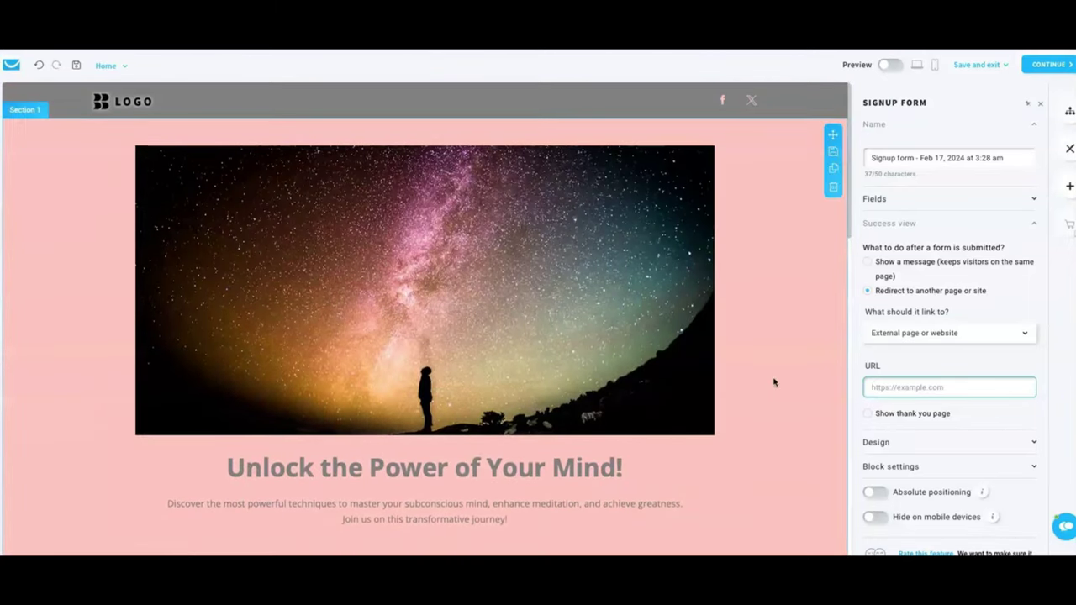
Delete the logo image from the page header.
left_click(462, 95)
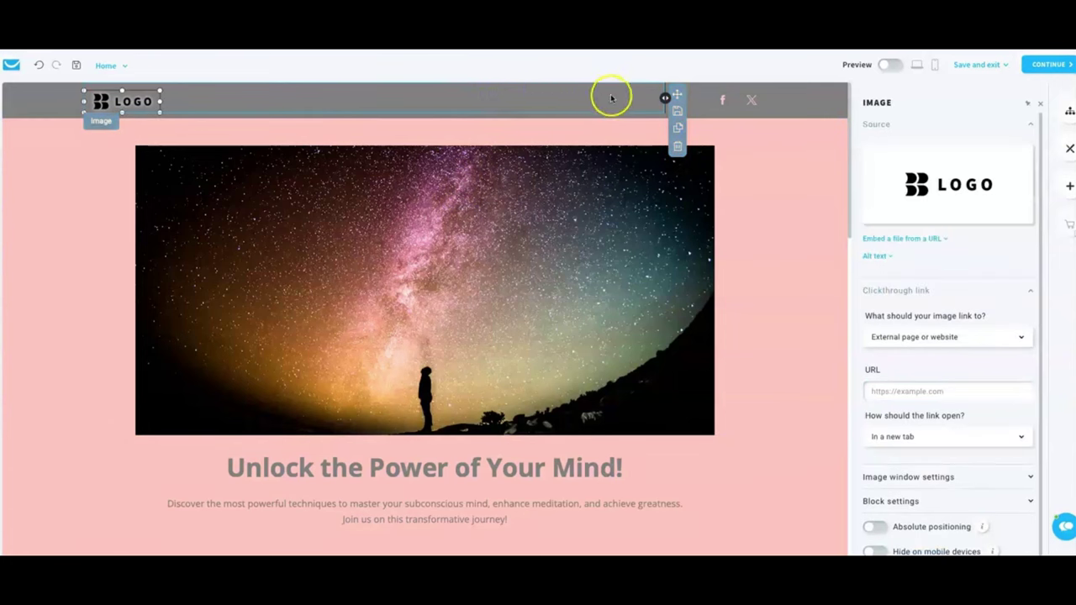
left_click(675, 145)
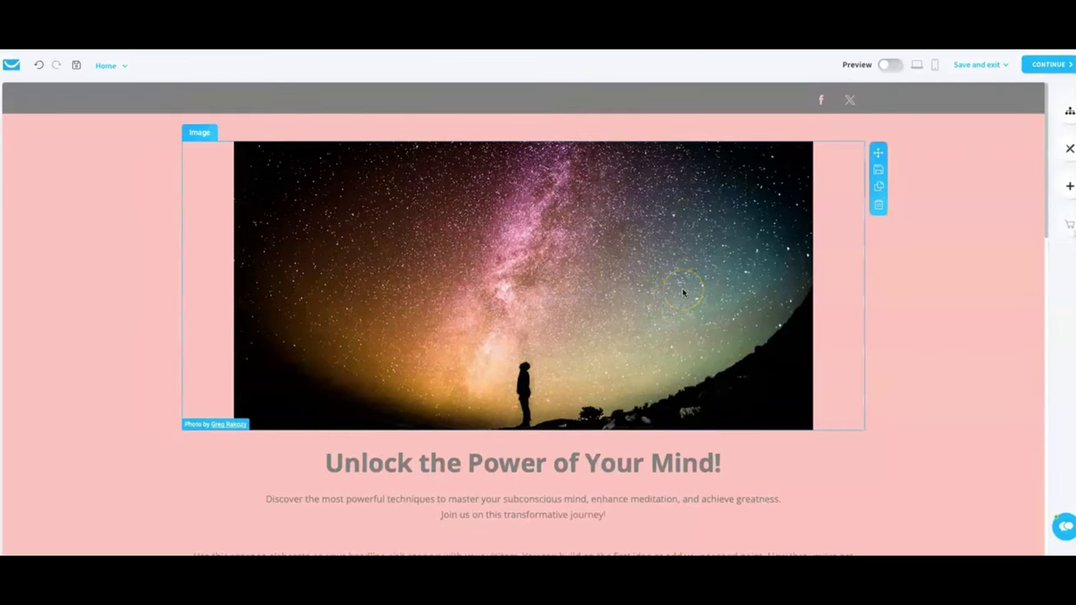
scroll(683, 292, "down", 1)
scroll(682, 292, "up", 1)
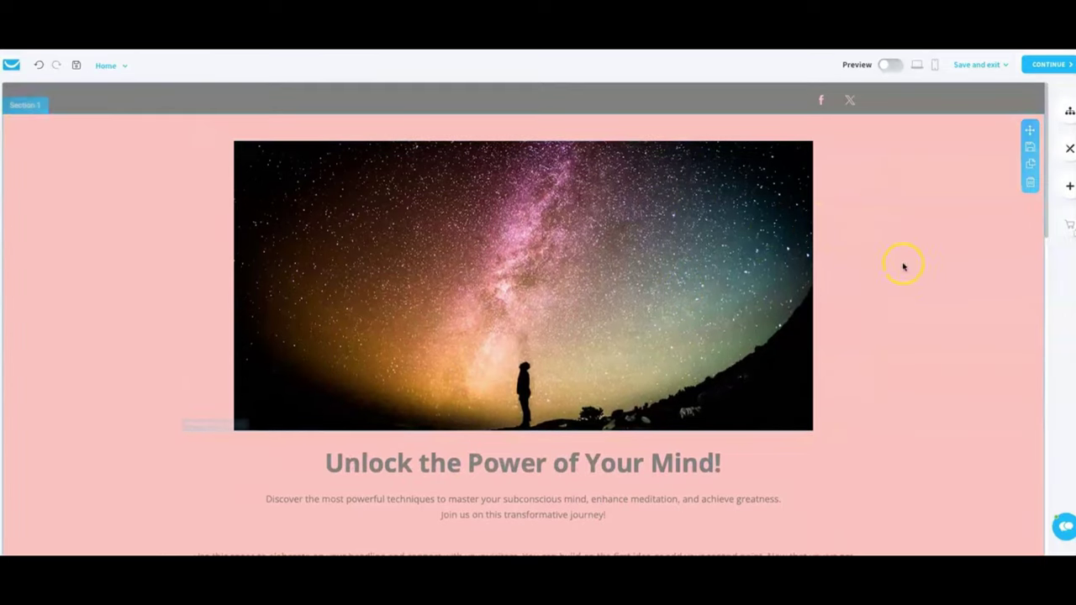
Reopen the sign-up form's settings and check what happens after the form is submitted.
scroll(665, 366, "down", 10)
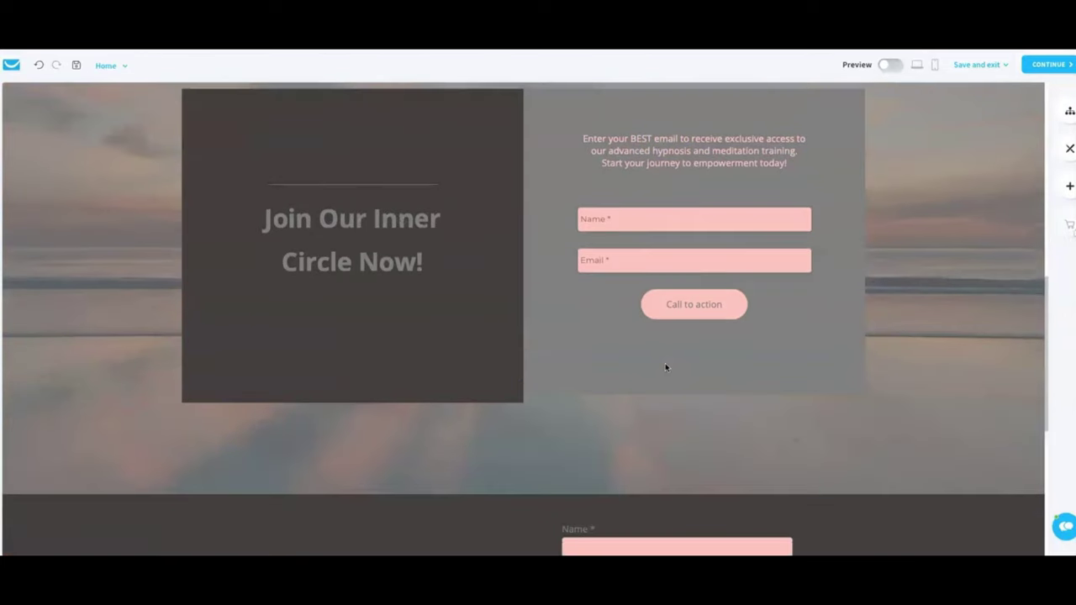
scroll(665, 367, "up", 2)
left_click(689, 340)
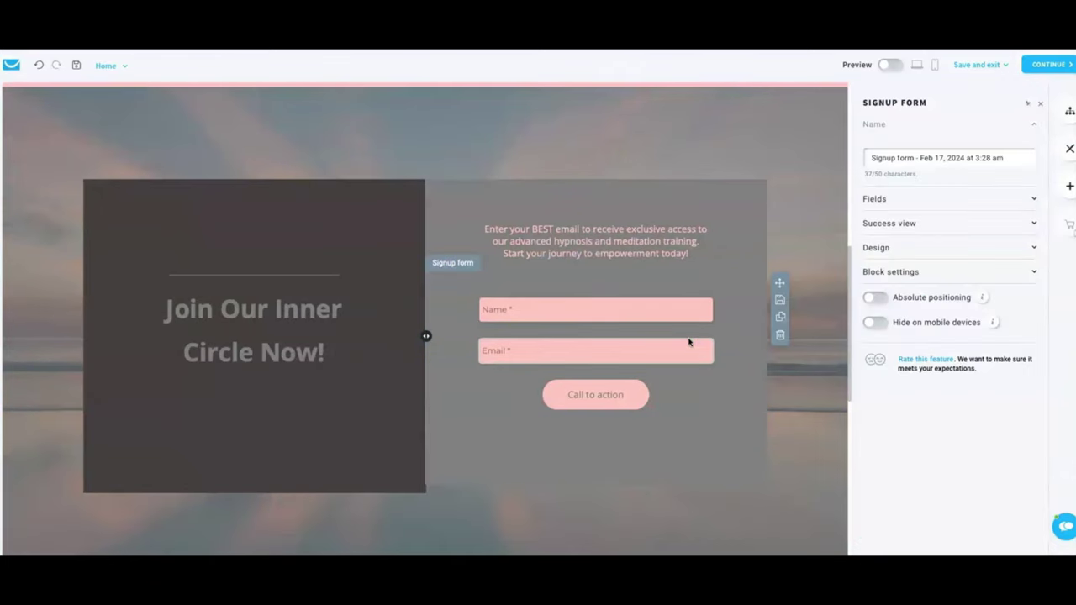
left_click(898, 224)
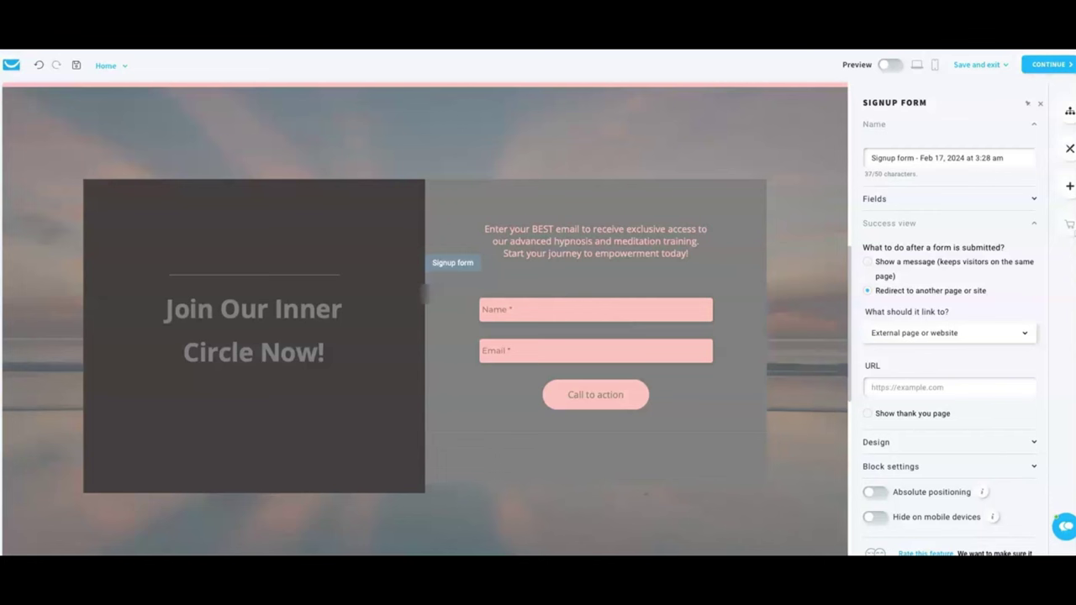
Continue from the editor to the landing page settings and rename the page "Online Hypnosis Class".
left_click(1048, 64)
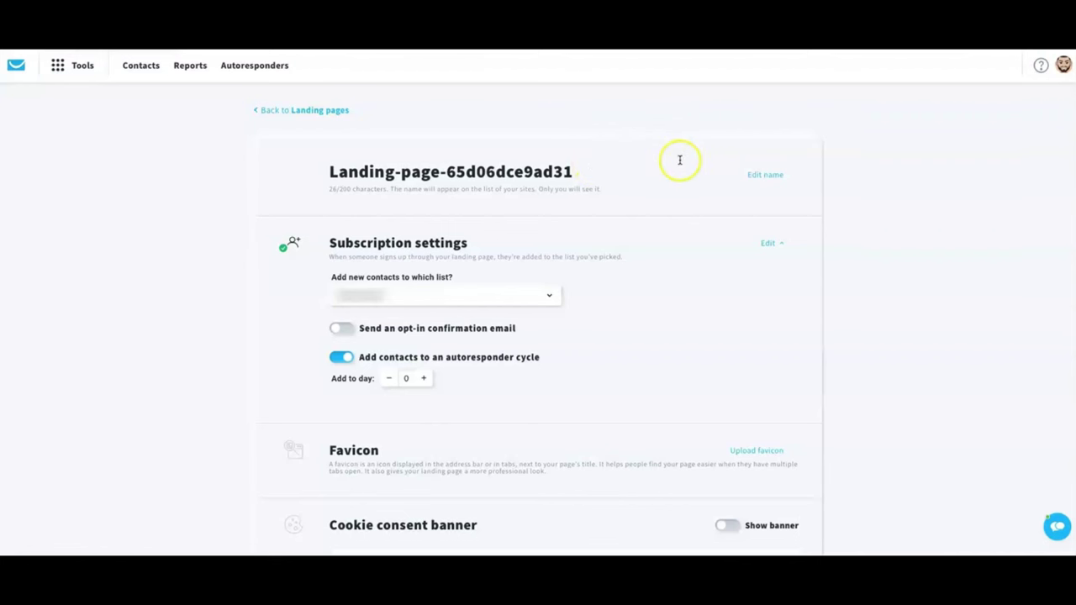
left_click(767, 176)
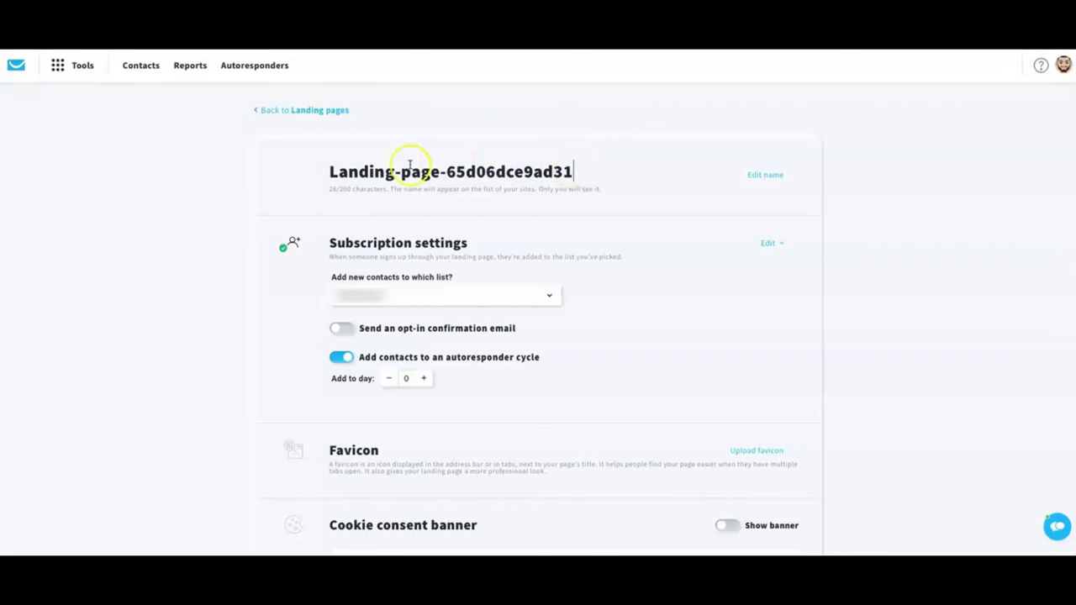
left_click_drag(574, 172, 322, 173)
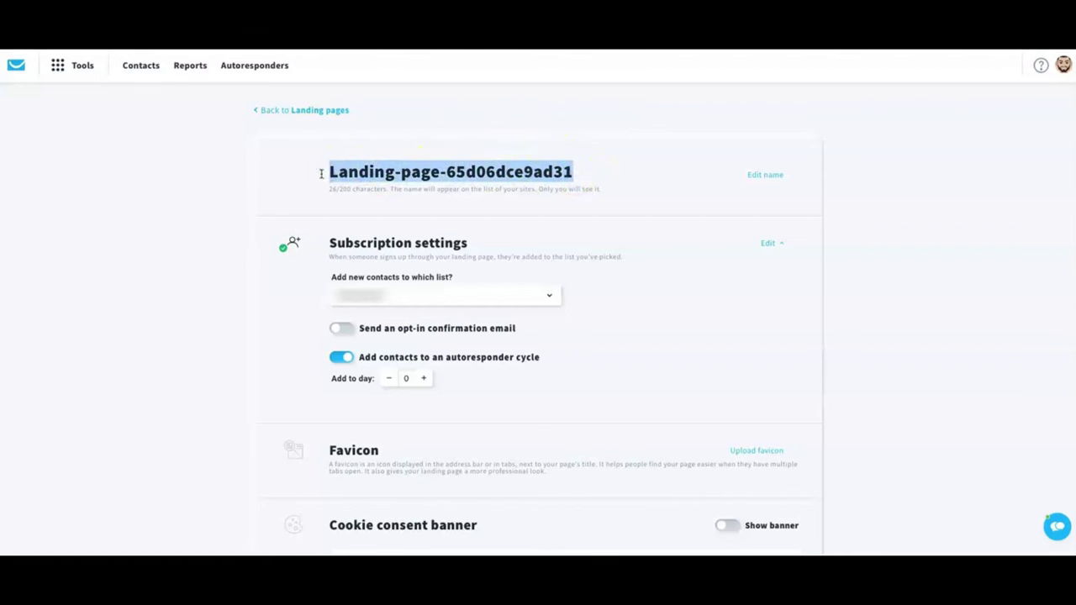
type("Online ")
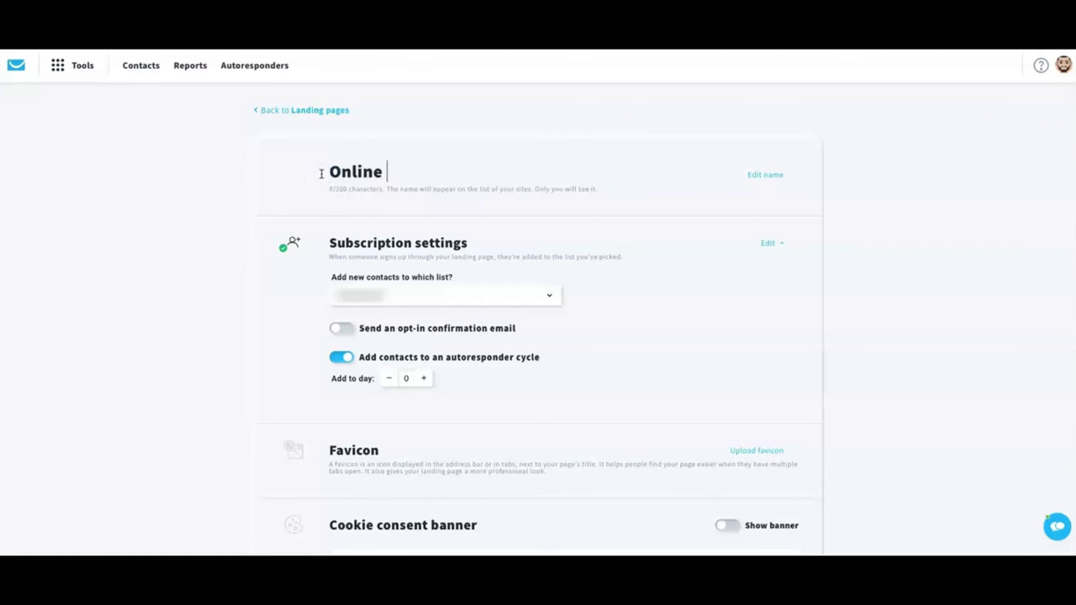
type("Hypno")
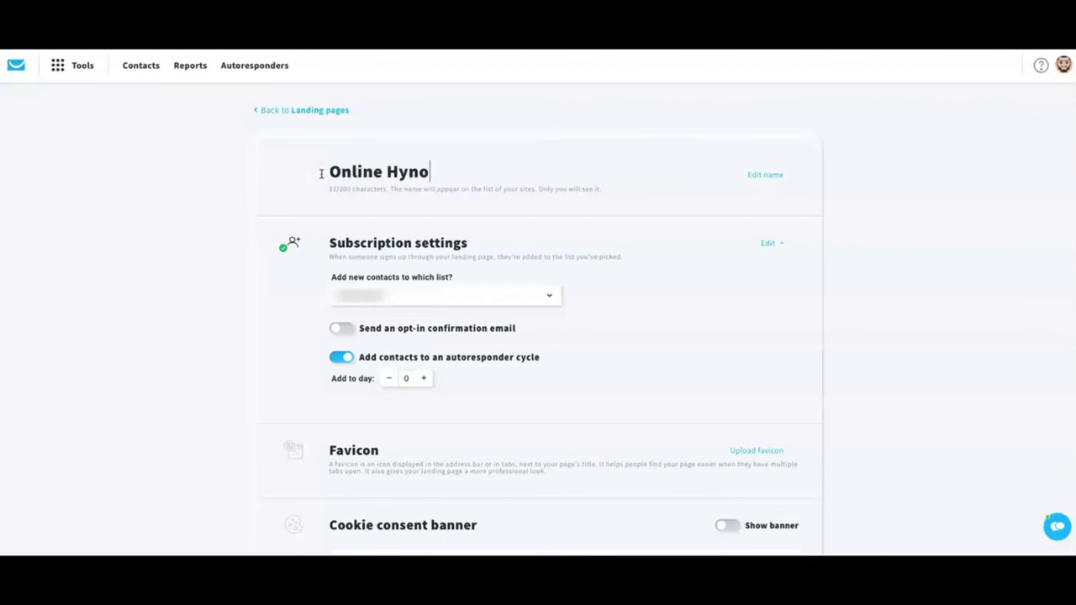
type("sis")
key("BackSpace")
key("BackSpace")
key("BackSpace")
key("BackSpace")
key("BackSpace")
type("pnosis C")
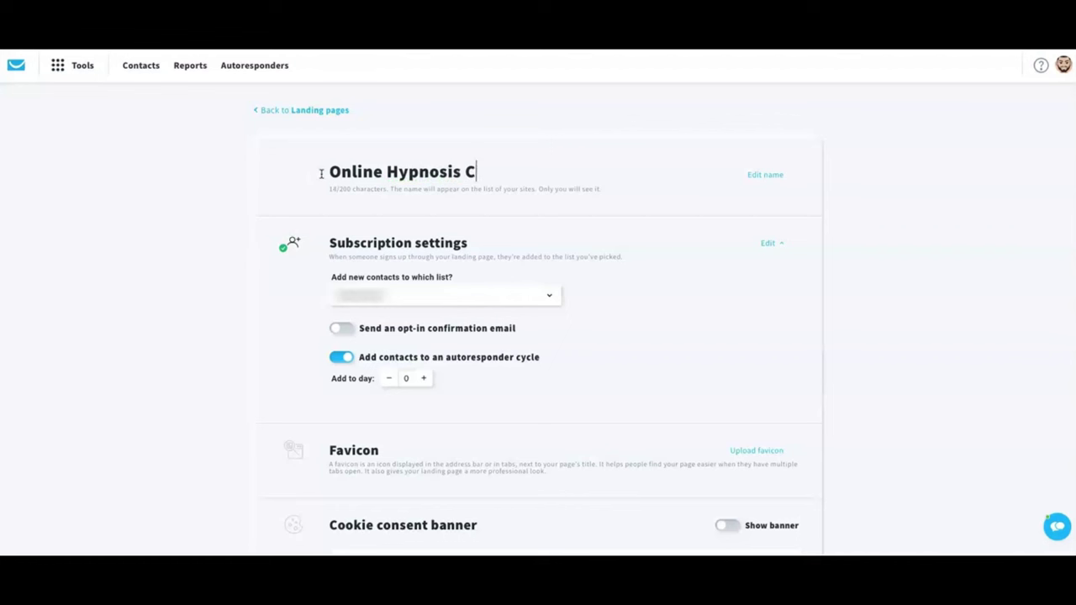
type("lass")
View the contact list choice in the subscription settings, and switch the opt-in confirmation email on and off again.
left_click(555, 301)
left_click(336, 336)
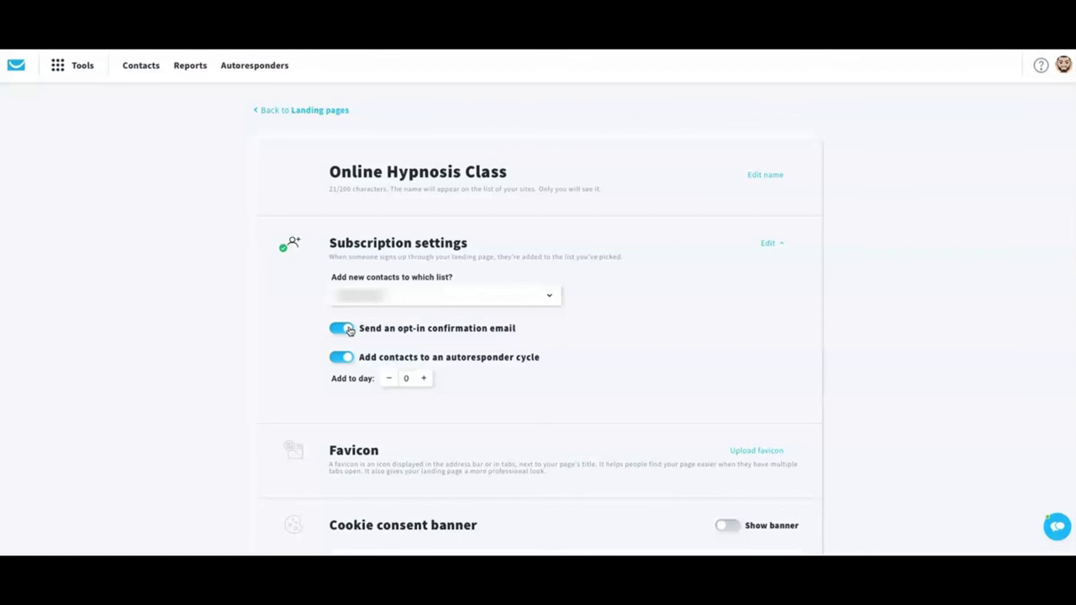
left_click(343, 328)
Review the favicon, cookie banner, analytics, web push and business information settings, and continue to the name and domain page.
scroll(126, 356, "down", 4)
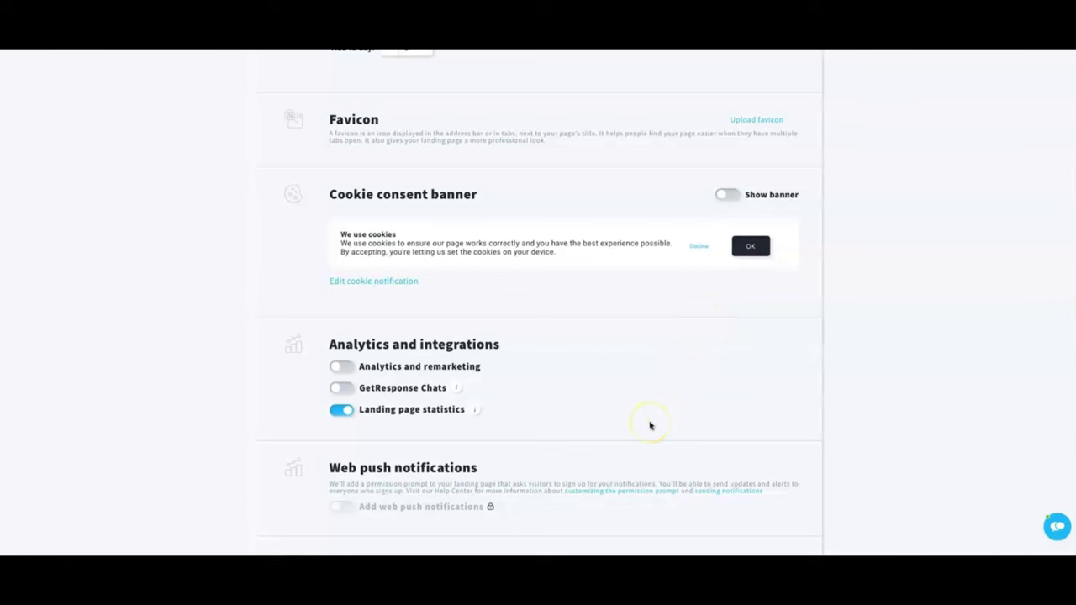
scroll(650, 426, "down", 1)
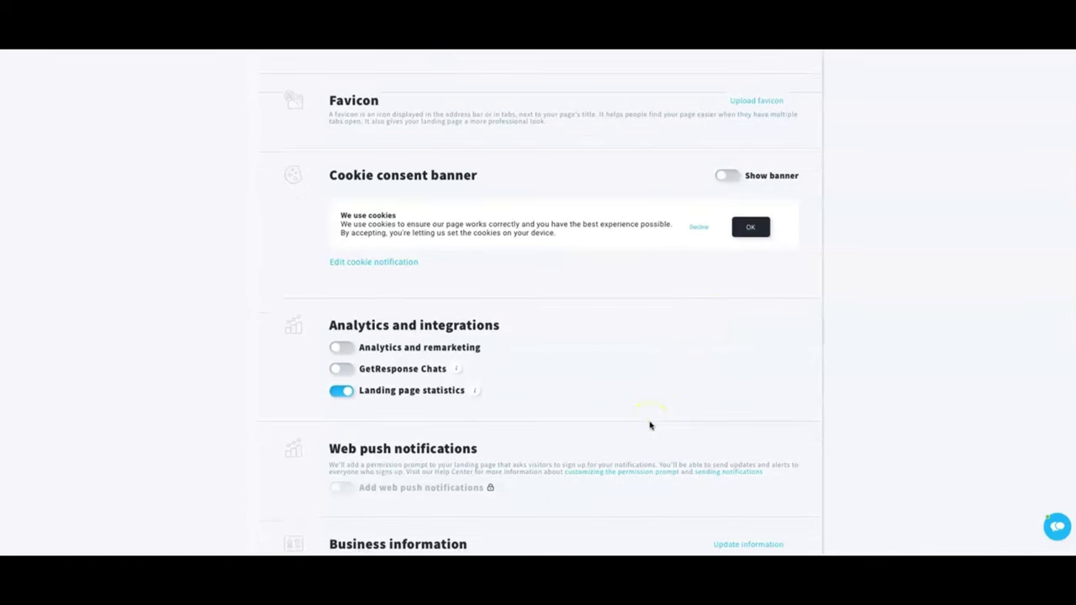
scroll(649, 426, "down", 3)
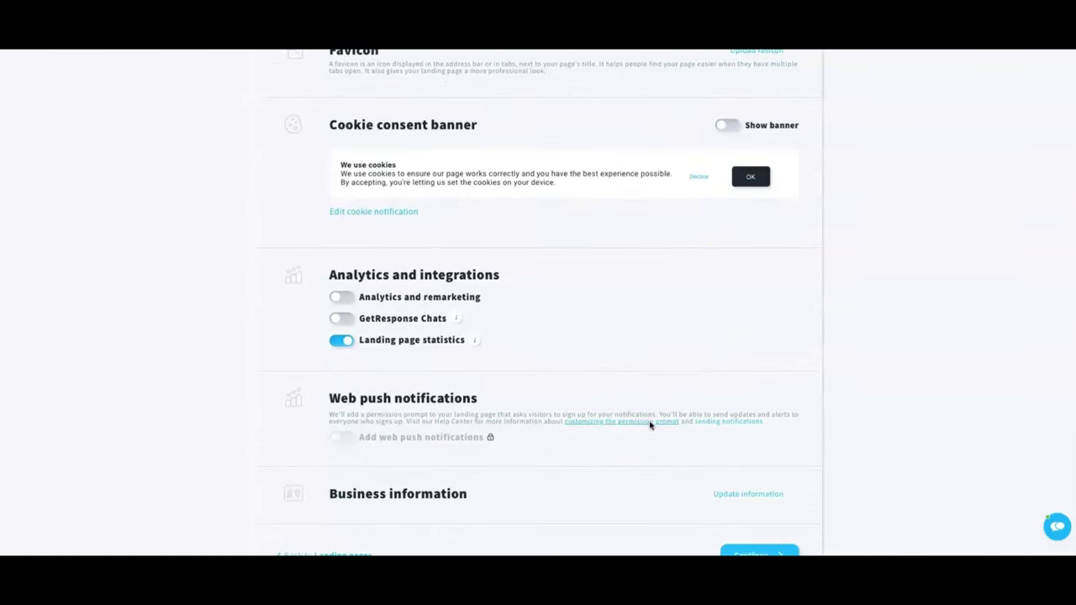
scroll(650, 426, "down", 2)
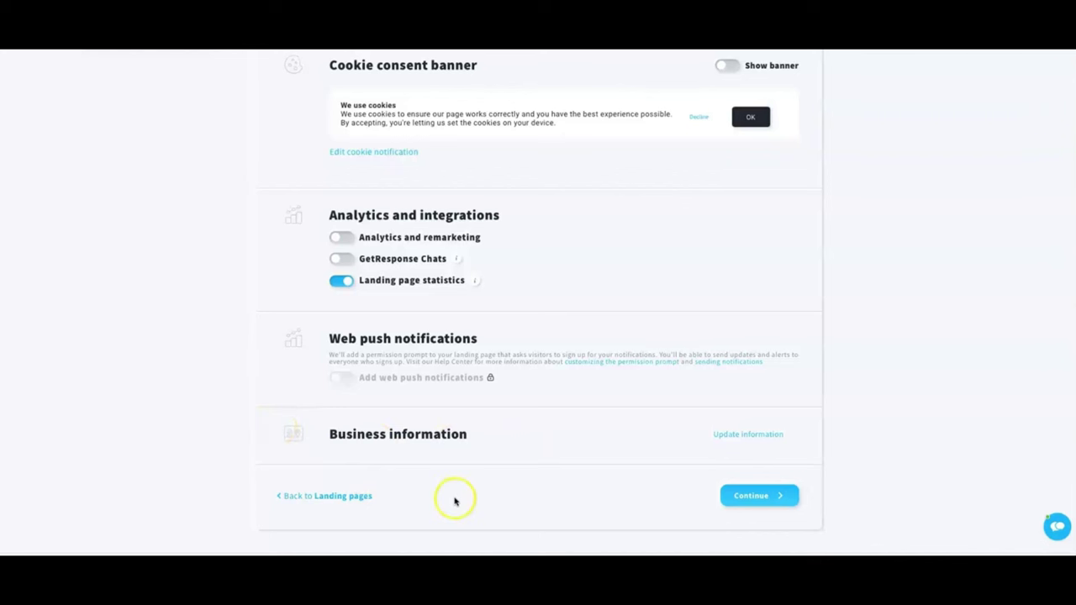
left_click(754, 497)
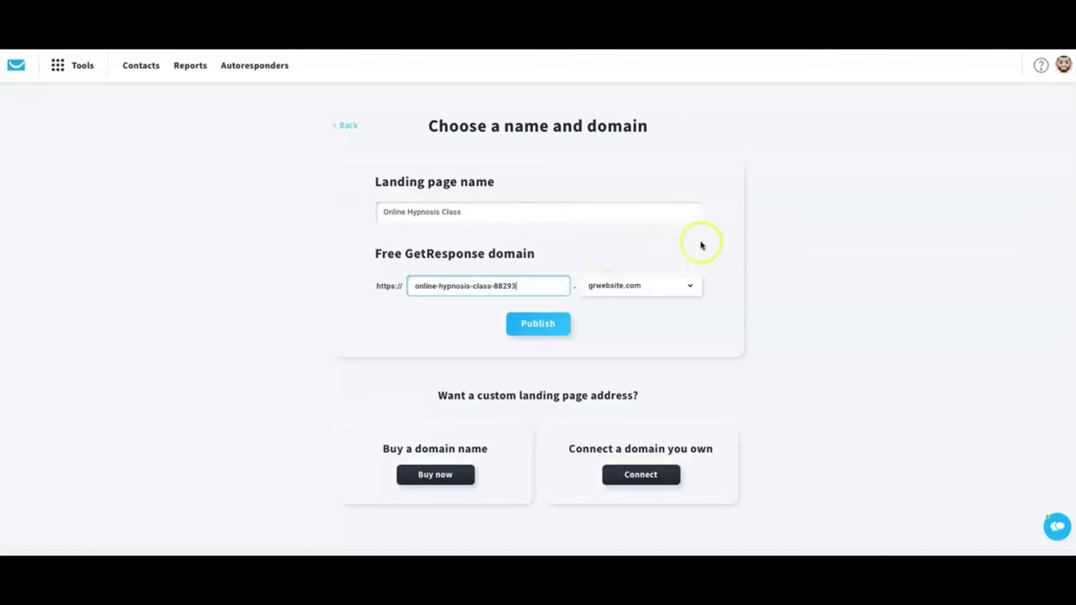
Check the free domain endings and publish the landing page at online-hypnosis-class-88293.grwebsite.com.
left_click(693, 286)
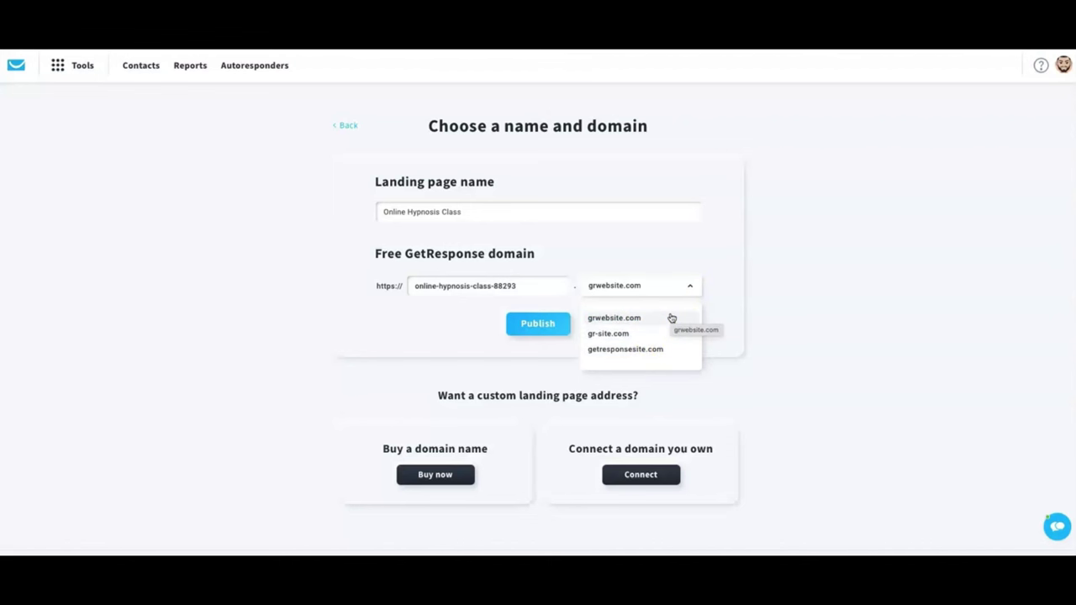
left_click(722, 294)
left_click(538, 283)
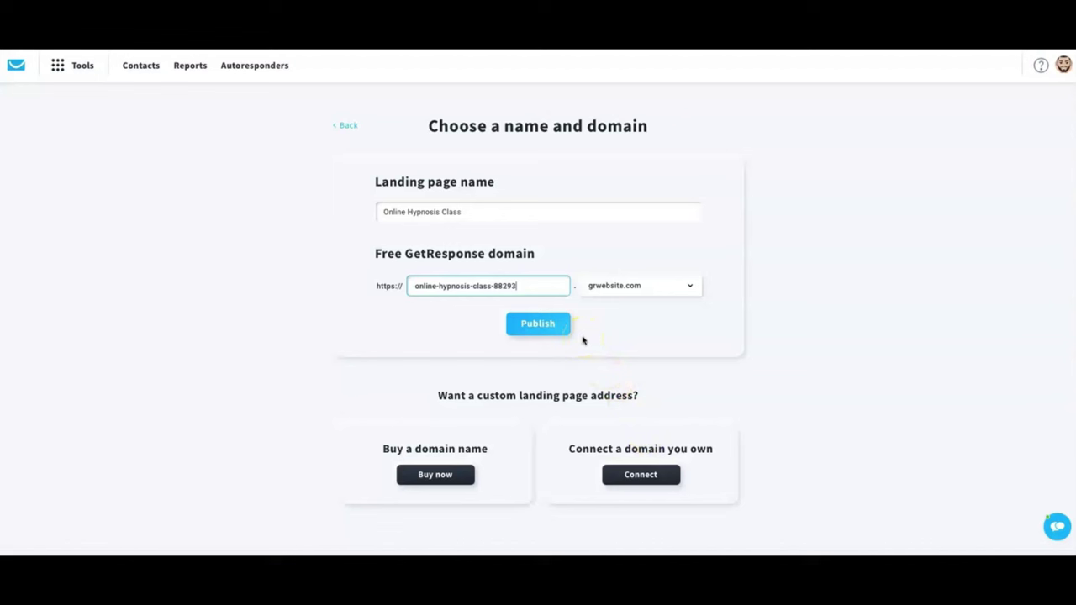
left_click(532, 327)
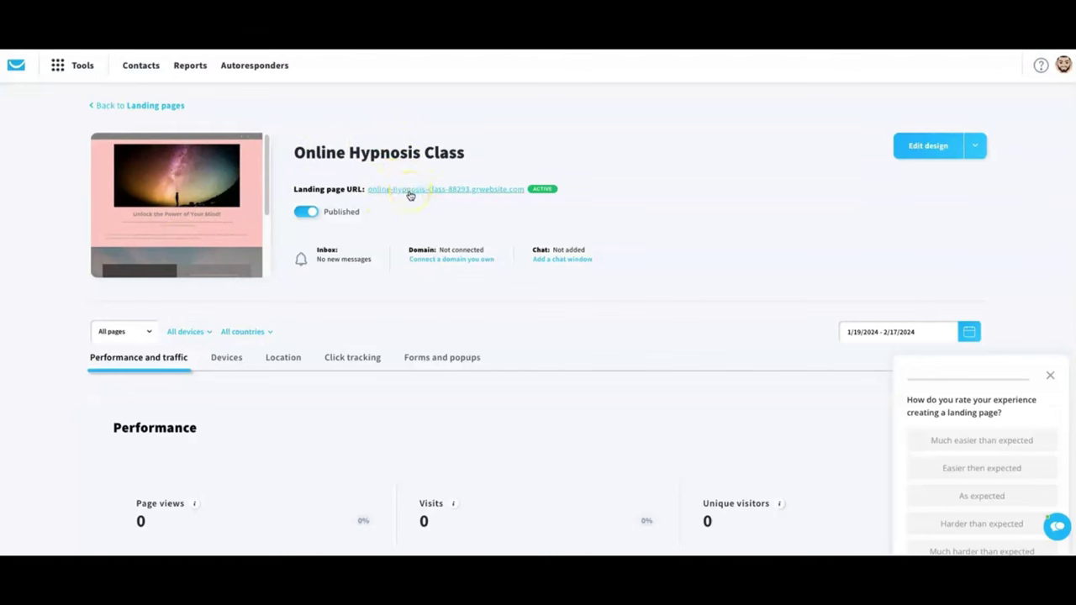
Examine the published page's performance metrics, the explanations of visits, page views and unique visitors, and the traffic-over-time chart.
left_click(313, 217)
scroll(248, 438, "down", 1)
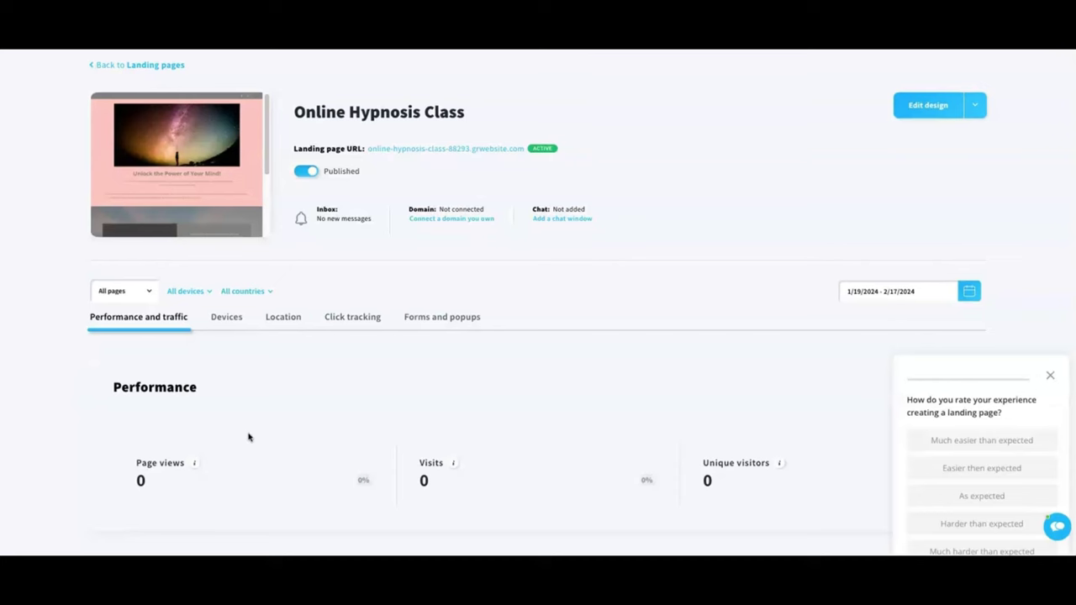
scroll(248, 438, "down", 1)
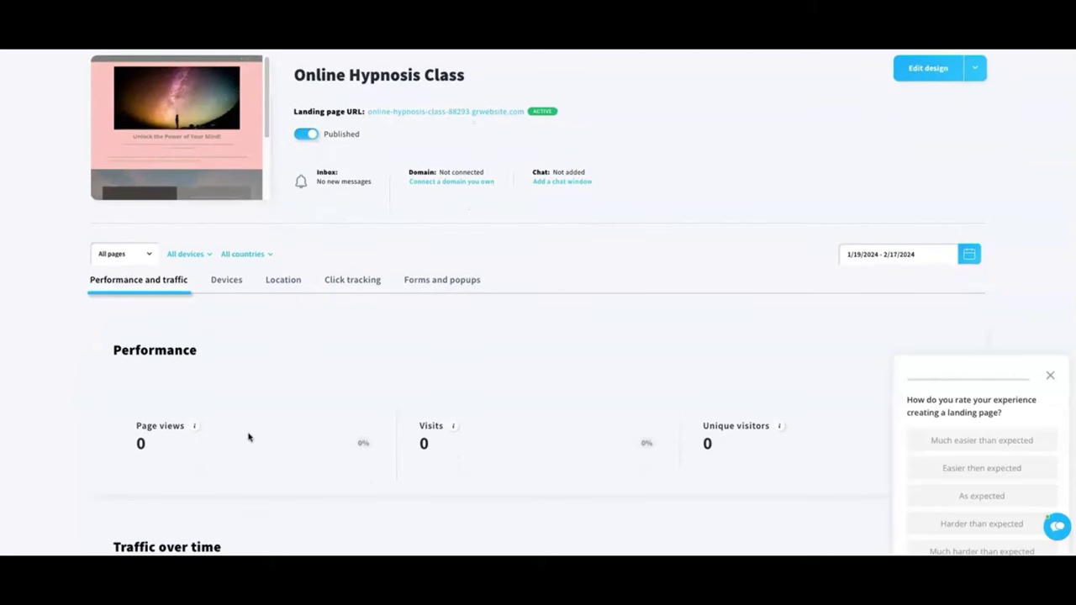
scroll(248, 437, "down", 1)
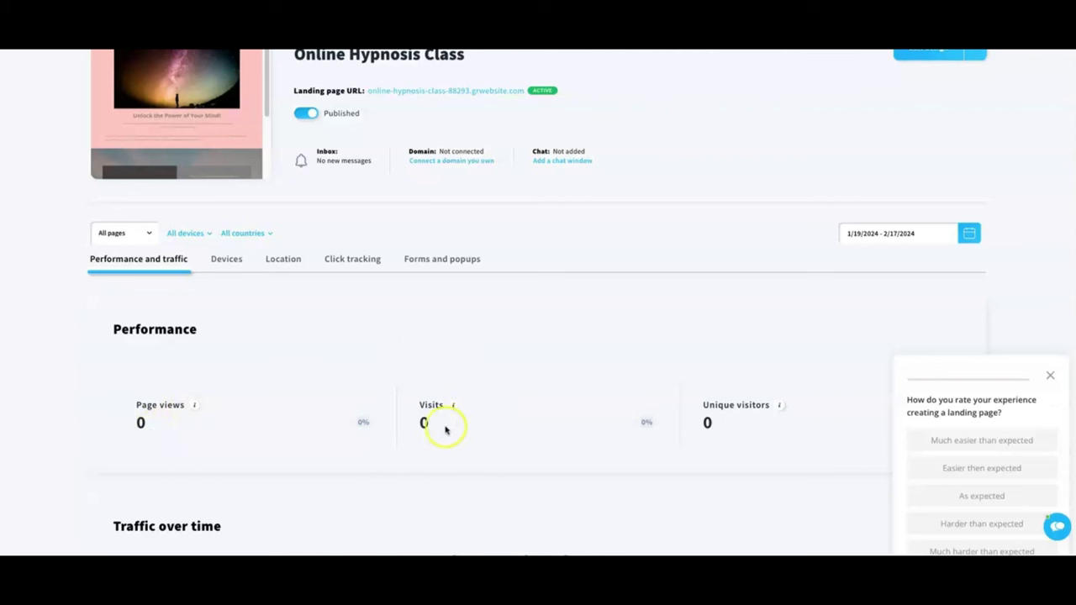
mouse_move(452, 408)
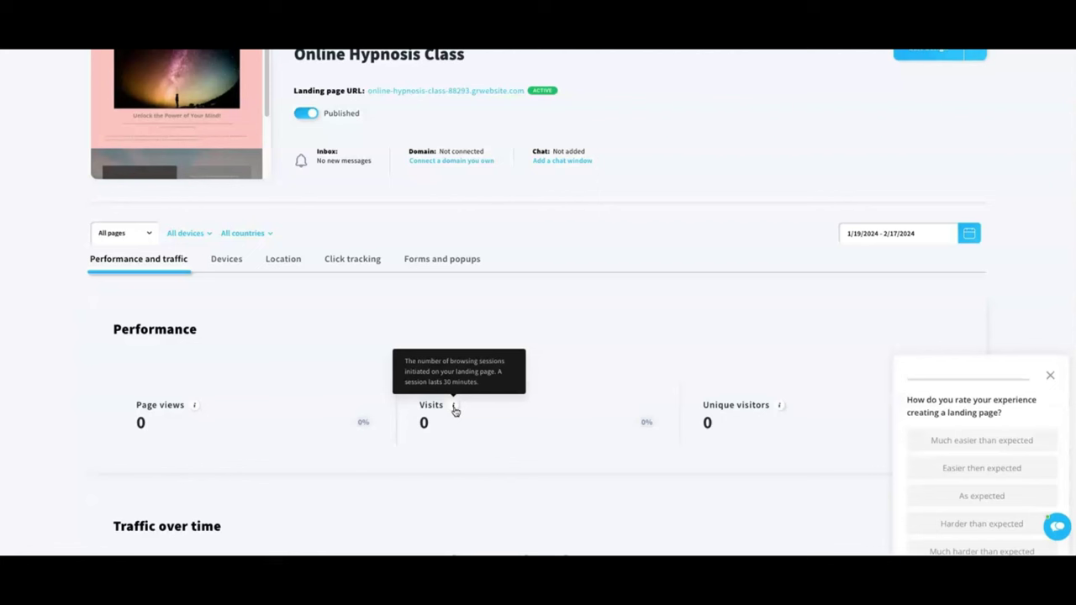
mouse_move(194, 408)
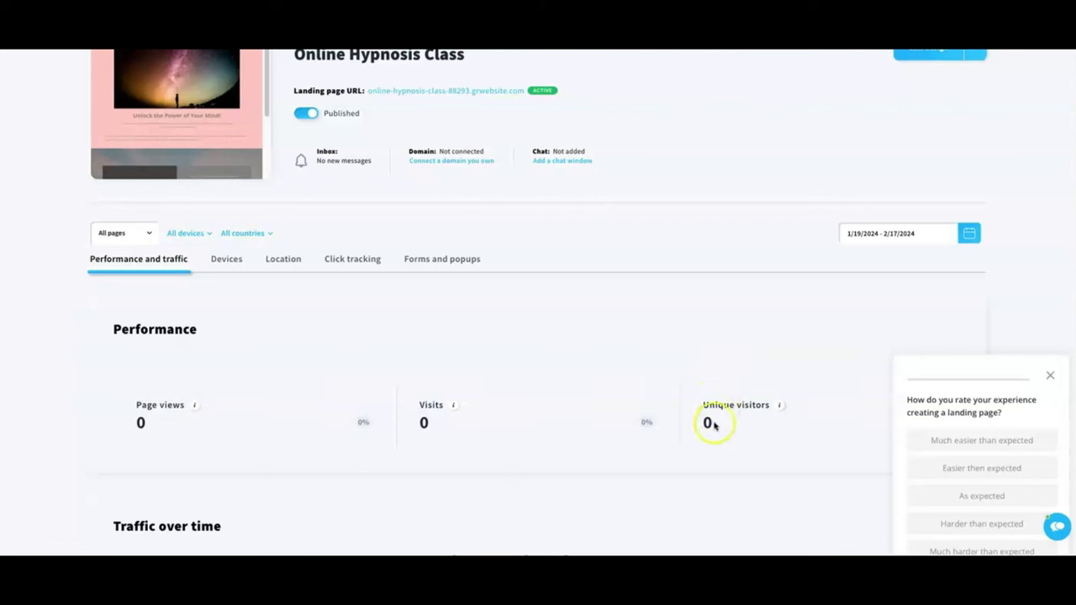
mouse_move(781, 405)
scroll(636, 435, "down", 3)
scroll(637, 437, "down", 3)
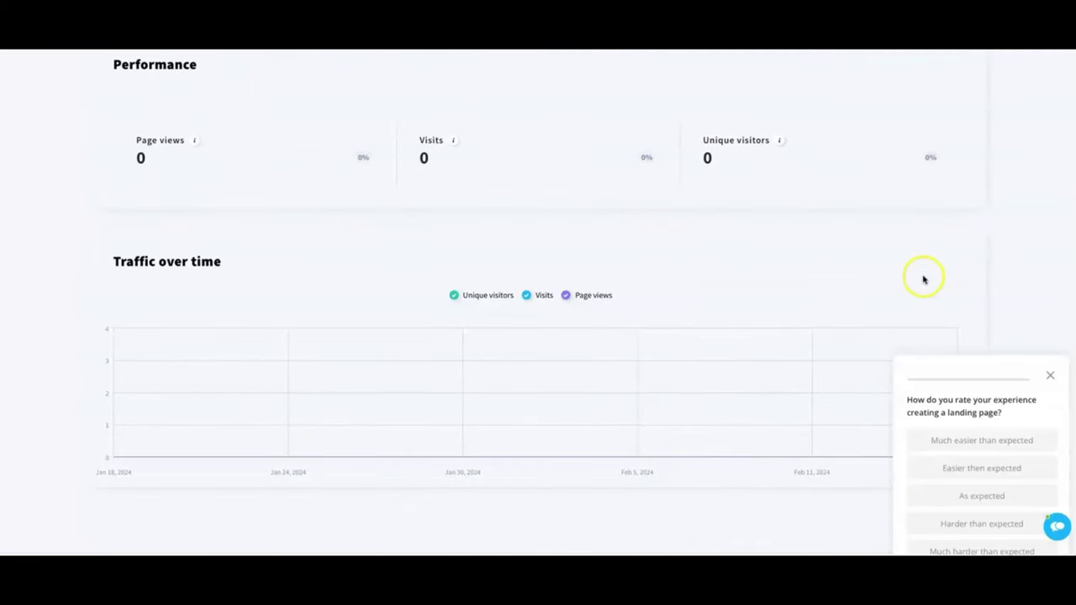
scroll(684, 291, "up", 10)
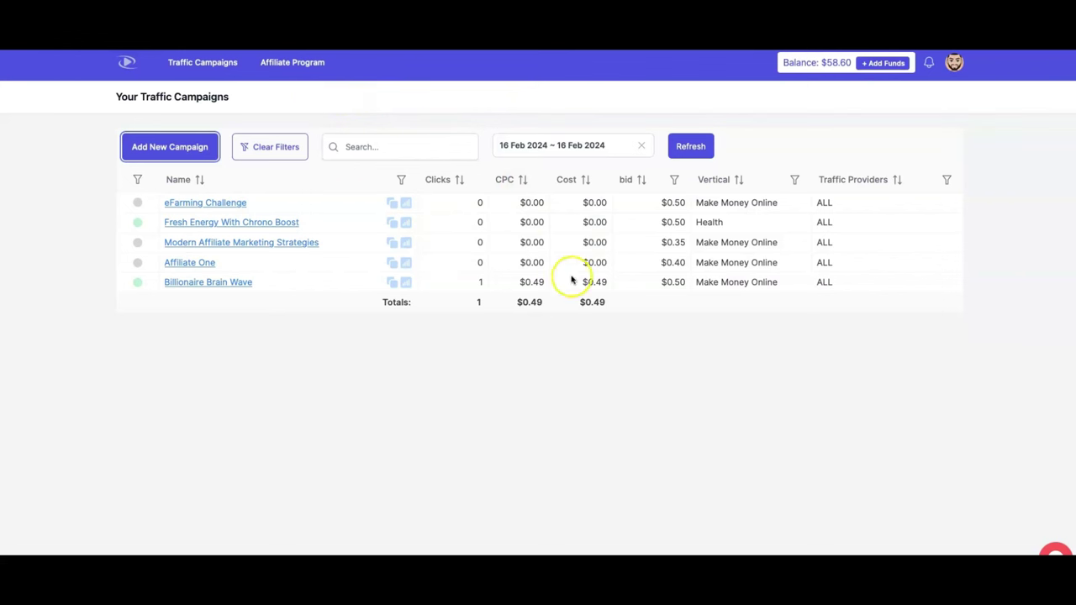
Open a new campaign on the traffic campaigns site and examine its destination URL, scheduling, targeting and budget settings.
left_click(168, 148)
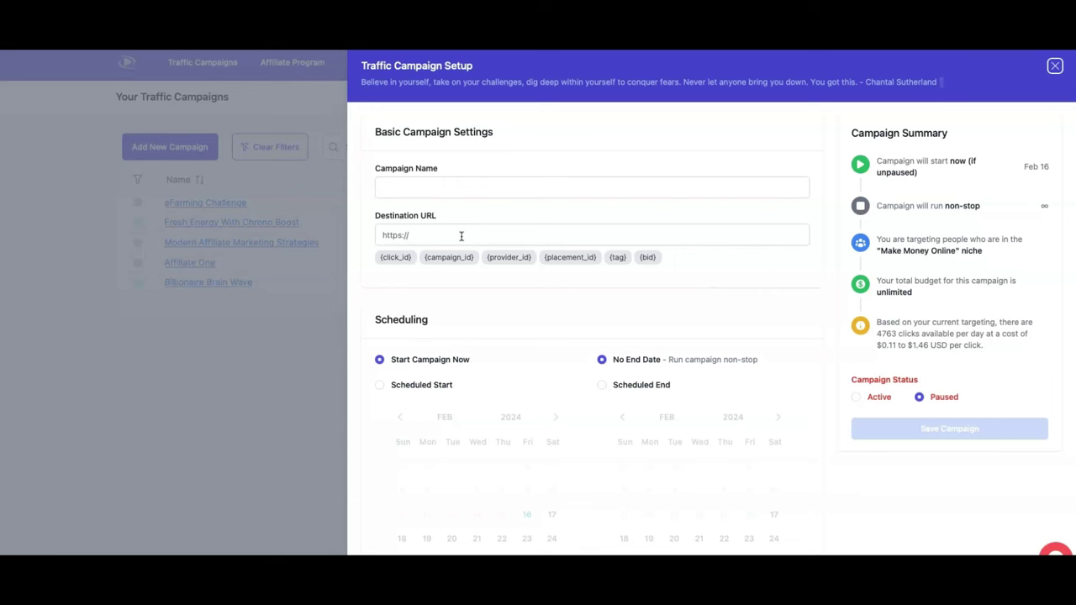
scroll(545, 321, "down", 2)
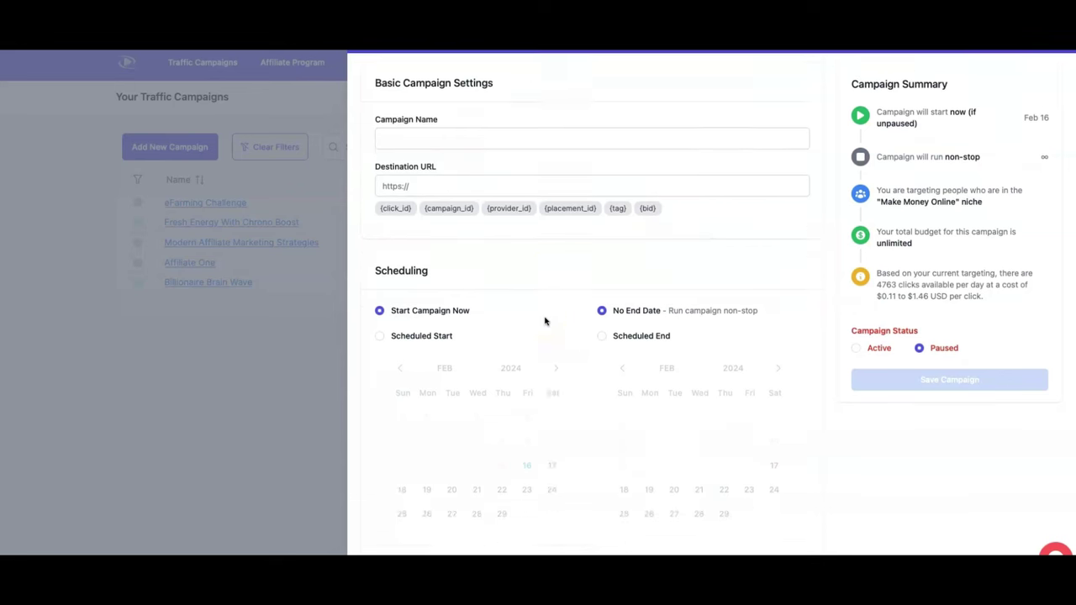
scroll(544, 322, "down", 8)
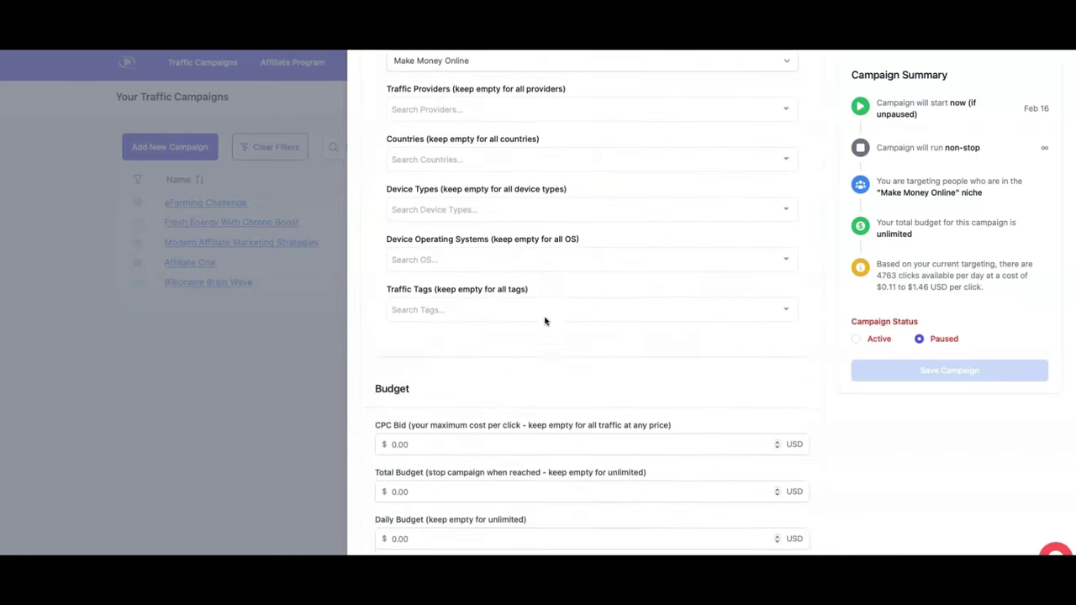
scroll(544, 322, "up", 10)
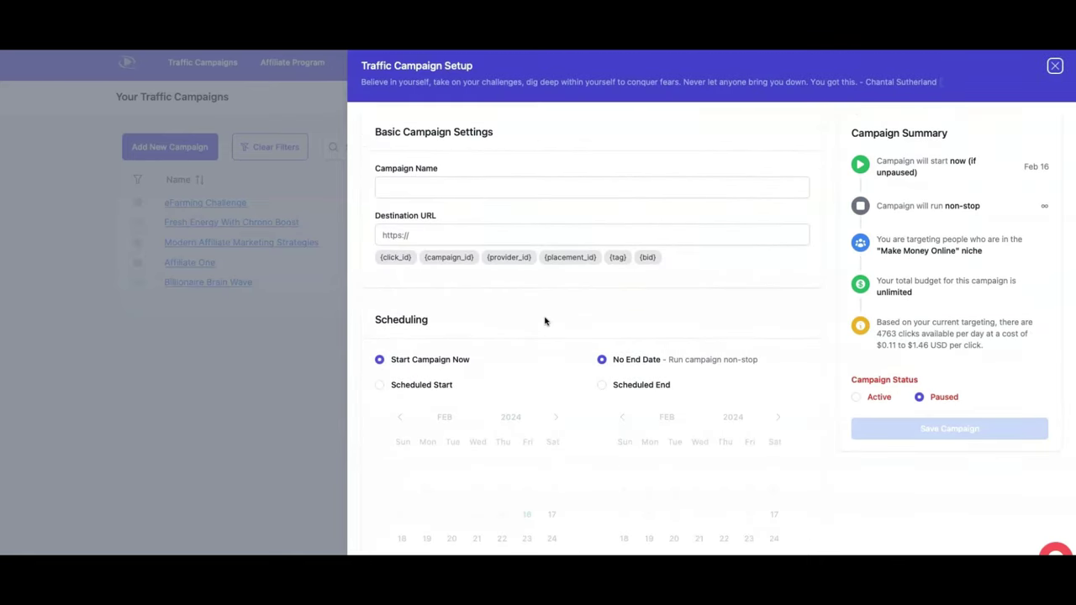
scroll(545, 321, "down", 8)
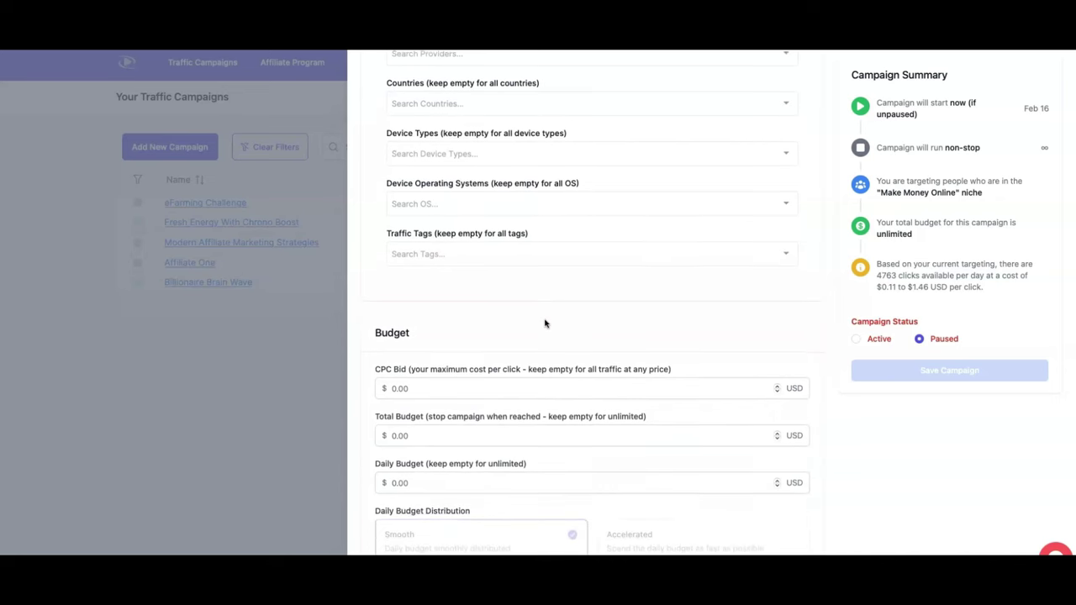
scroll(545, 324, "up", 10)
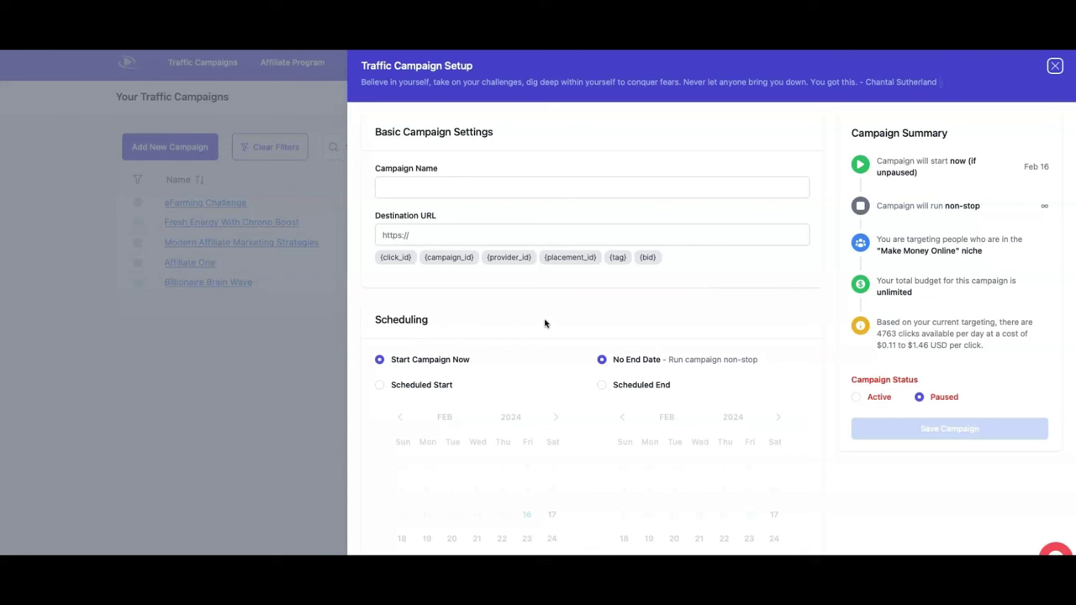
left_click(522, 233)
left_click(437, 233)
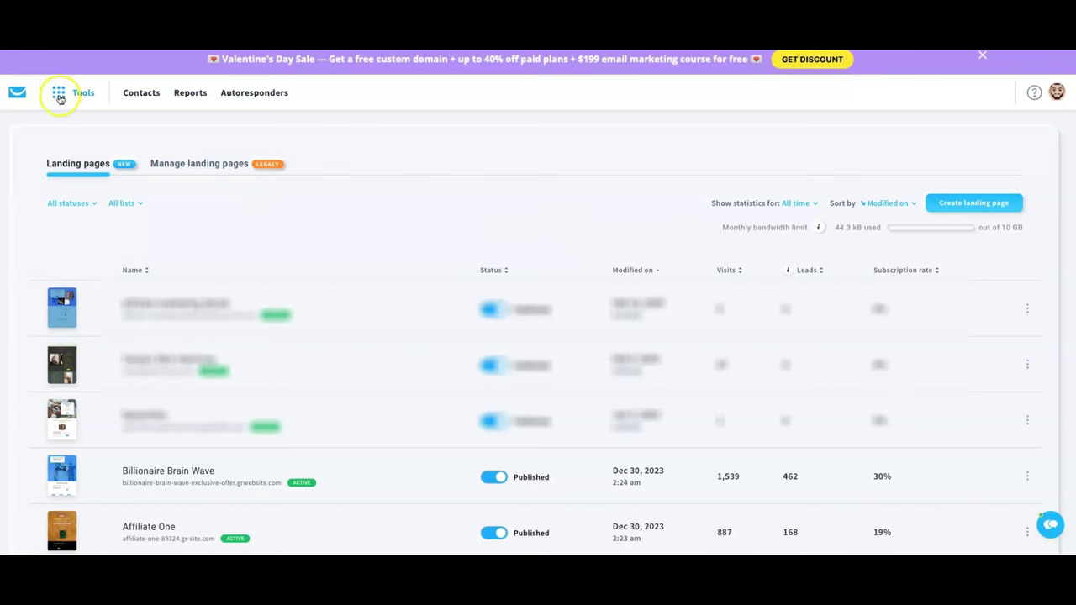
Return to the GetResponse landing pages overview and view the range of available tools.
left_click(91, 96)
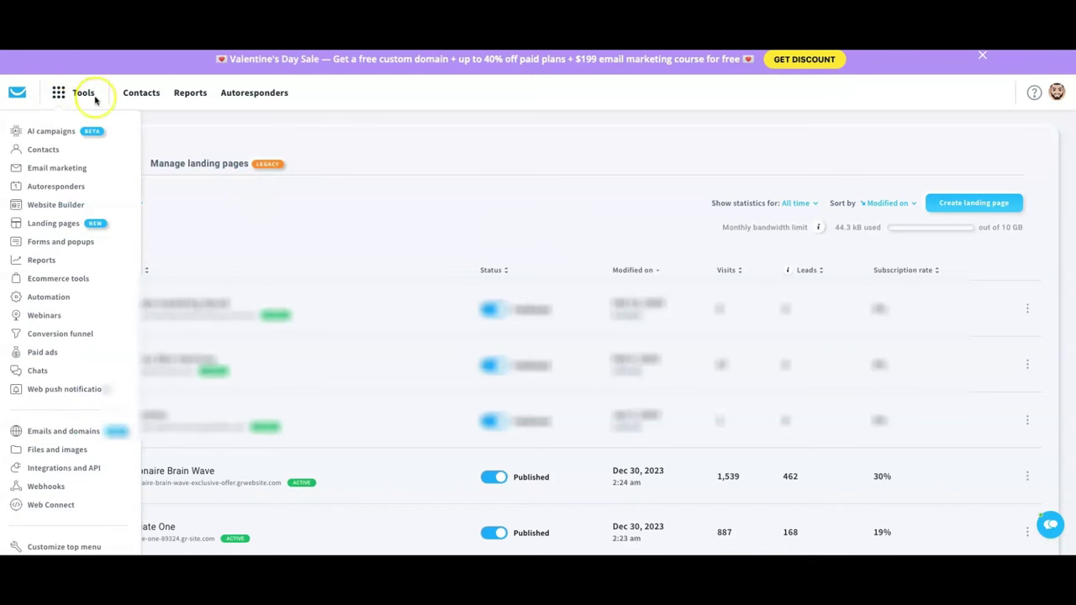
left_click(408, 146)
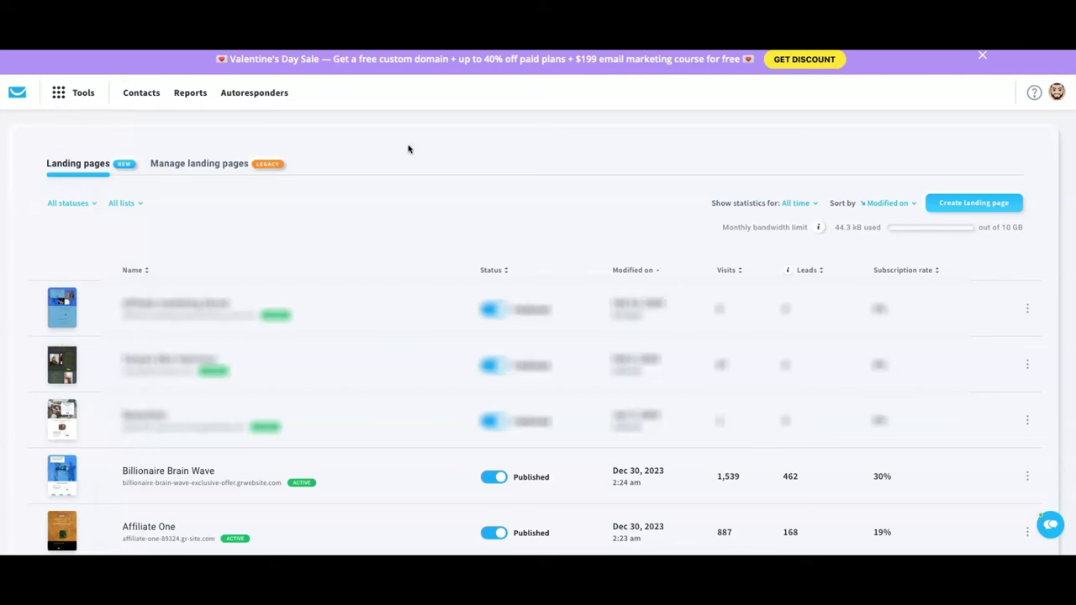
left_click(411, 166)
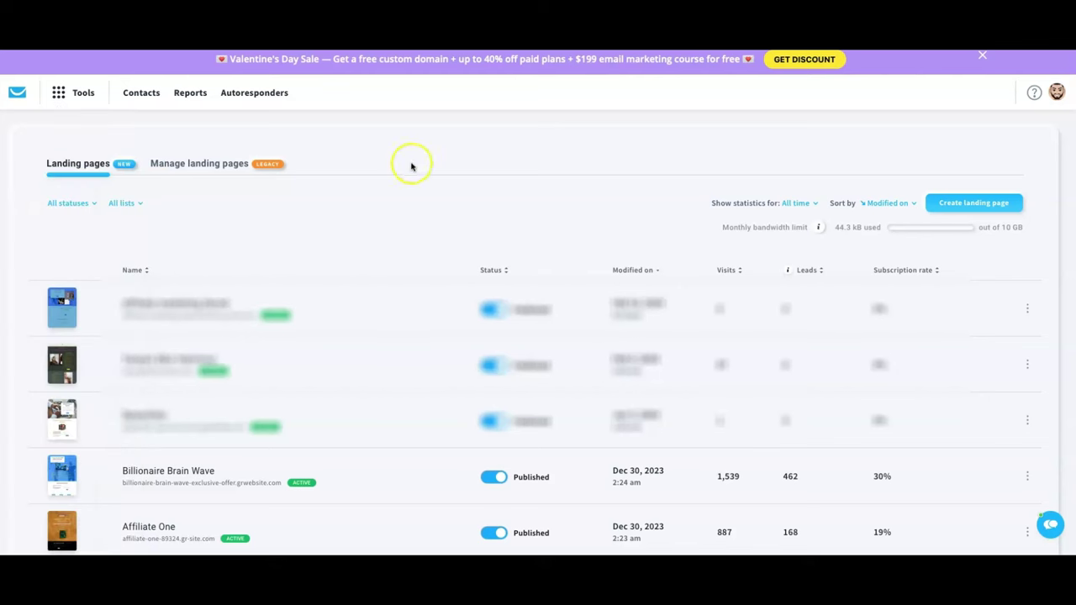